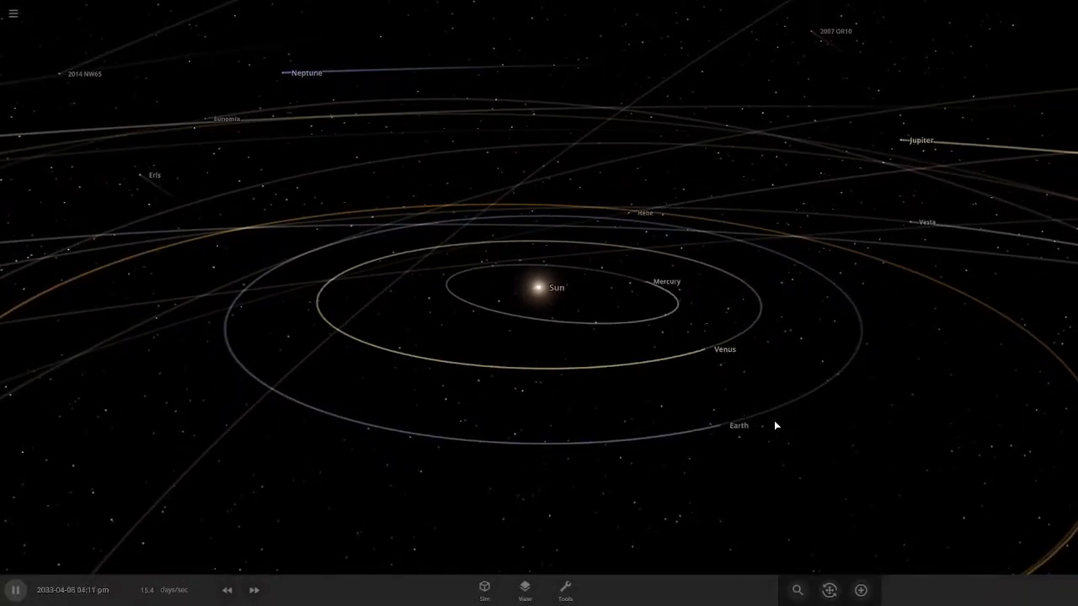
- Focus the view on Earth and slow the simulation to about one second per second
{"action": "double_click", "coordinate": [775, 413]}
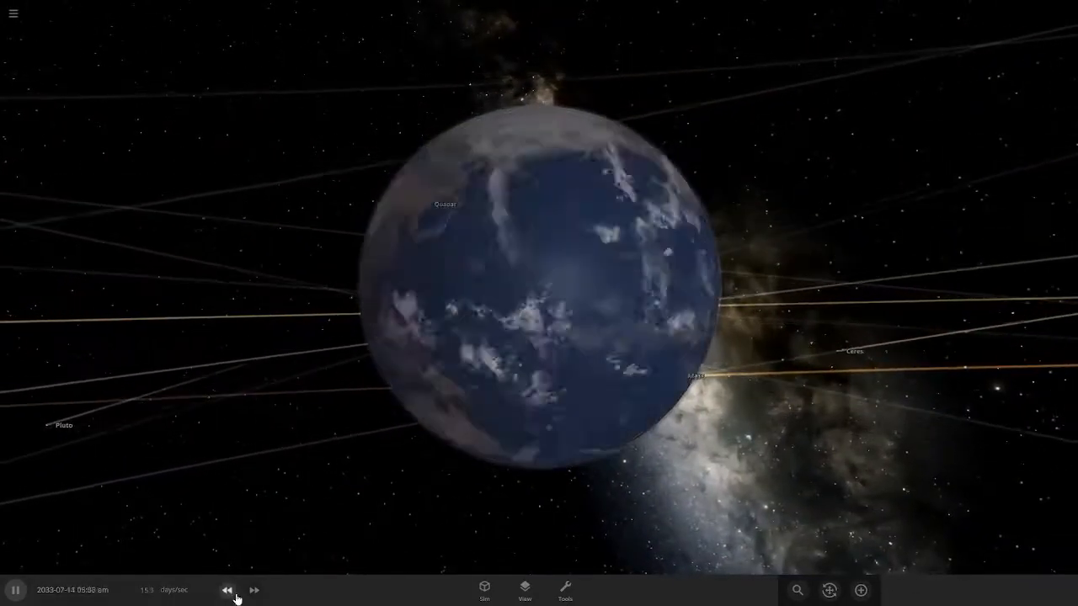
{"action": "left_click", "coordinate": [226, 590]}
{"action": "left_click", "coordinate": [226, 590]}
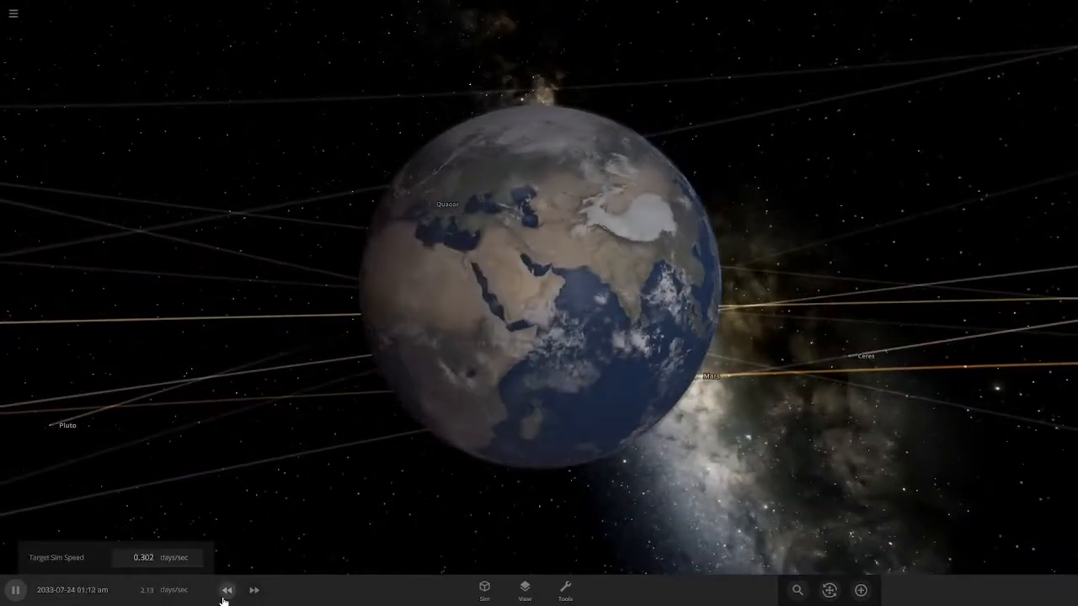
{"action": "left_click", "coordinate": [226, 593]}
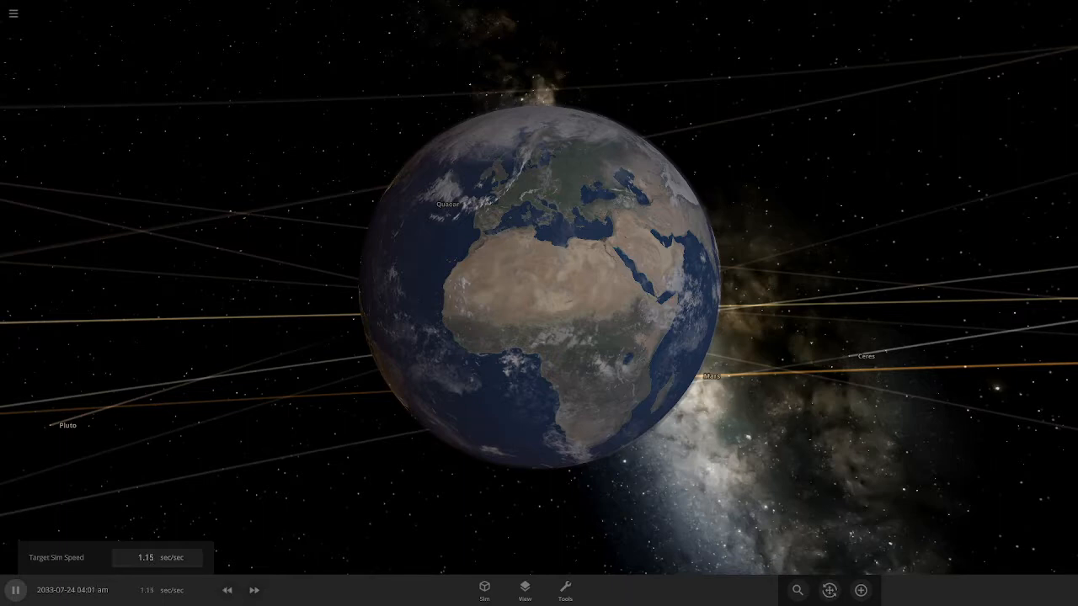
- Bring up the Add panel with the saved custom objects shown
{"action": "key", "text": "q"}
{"action": "left_click", "coordinate": [267, 428]}
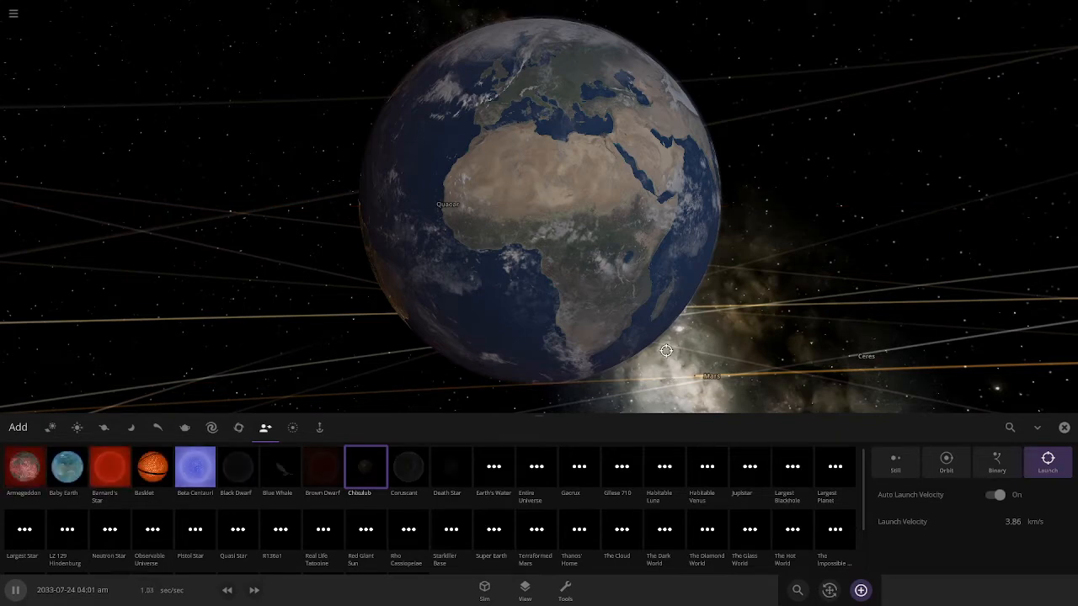
- Select Earth and spin it so the Gulf of Mexico faces the camera, ready to launch Chicxulub
{"action": "left_click_drag", "start_coordinate": [492, 236], "coordinate": [570, 241]}
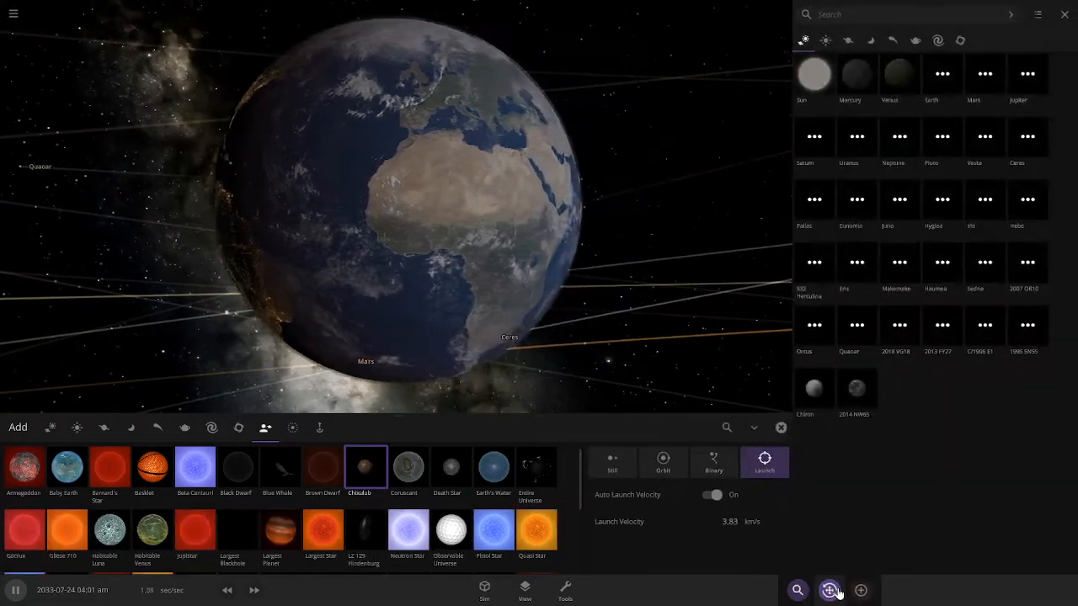
{"action": "left_click", "coordinate": [830, 589]}
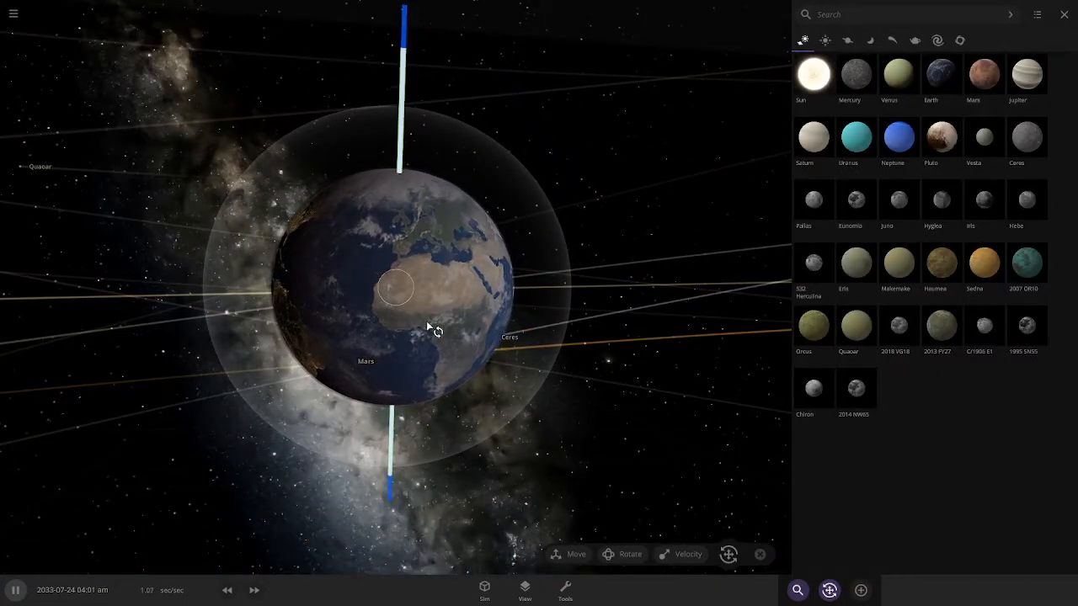
{"action": "left_click_drag", "start_coordinate": [578, 321], "coordinate": [635, 316]}
{"action": "scroll", "scroll_direction": "up", "scroll_amount": 3}
{"action": "scroll", "scroll_direction": "down", "scroll_amount": 3}
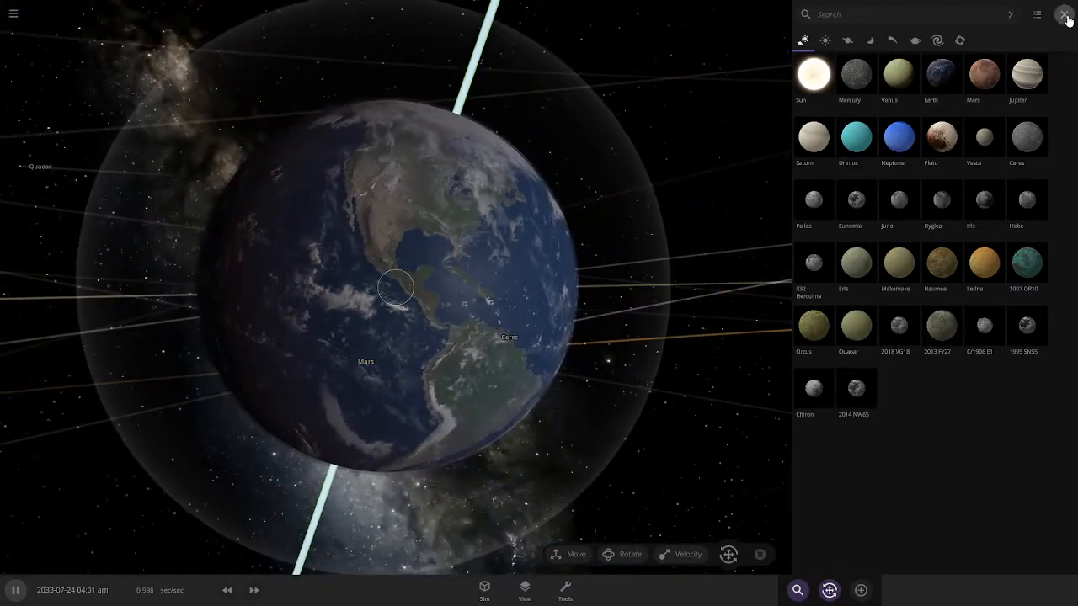
{"action": "left_click", "coordinate": [1063, 14]}
{"action": "scroll", "scroll_direction": "up", "scroll_amount": 3}
{"action": "left_click_drag", "start_coordinate": [810, 229], "coordinate": [584, 339]}
{"action": "scroll", "scroll_direction": "down", "scroll_amount": 3}
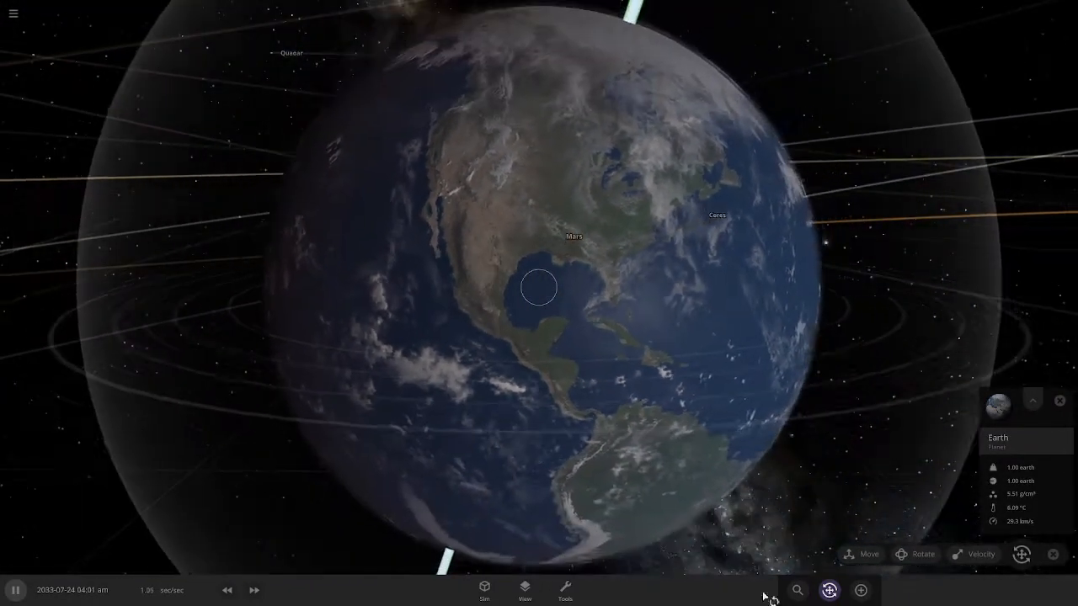
{"action": "left_click", "coordinate": [860, 590]}
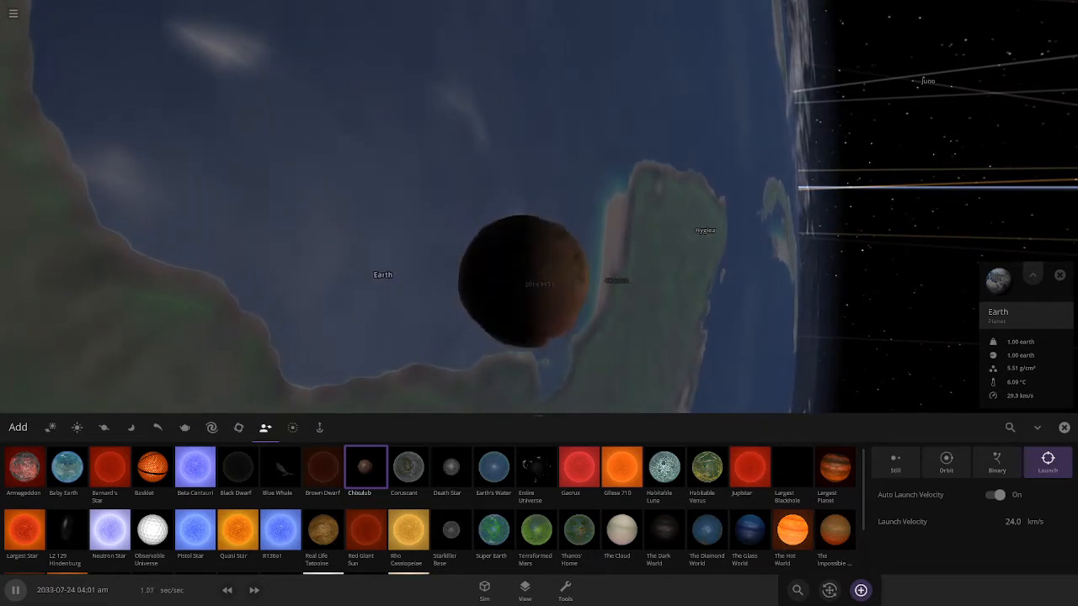
- Let the impactor strike, focus on two debris fragments, then refocus on the whole Earth
{"action": "left_click", "coordinate": [861, 589]}
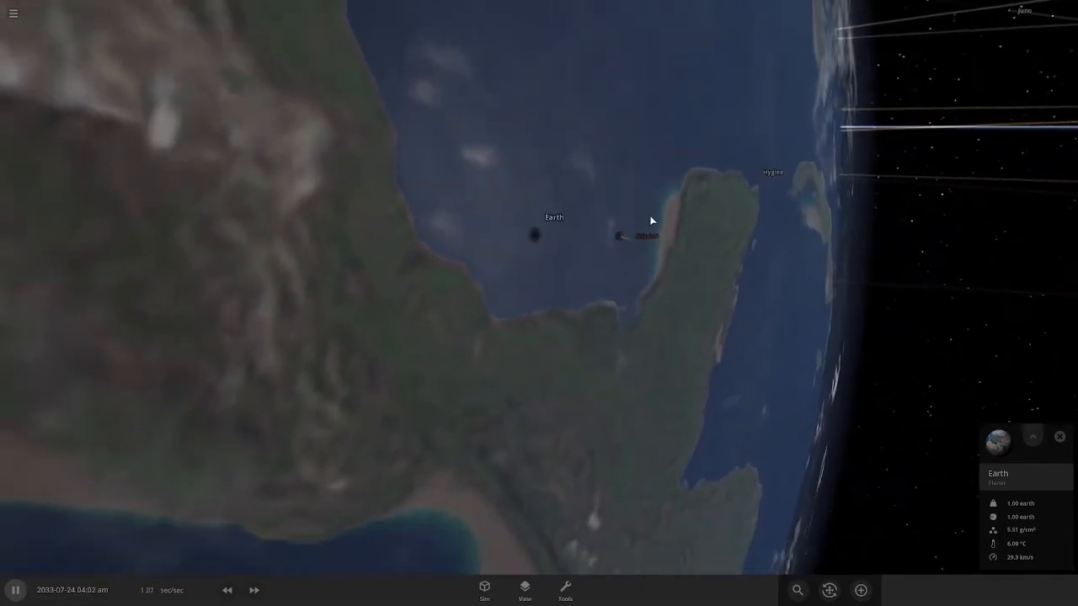
{"action": "scroll", "scroll_direction": "down", "scroll_amount": 3}
{"action": "scroll", "scroll_direction": "down", "scroll_amount": 3}
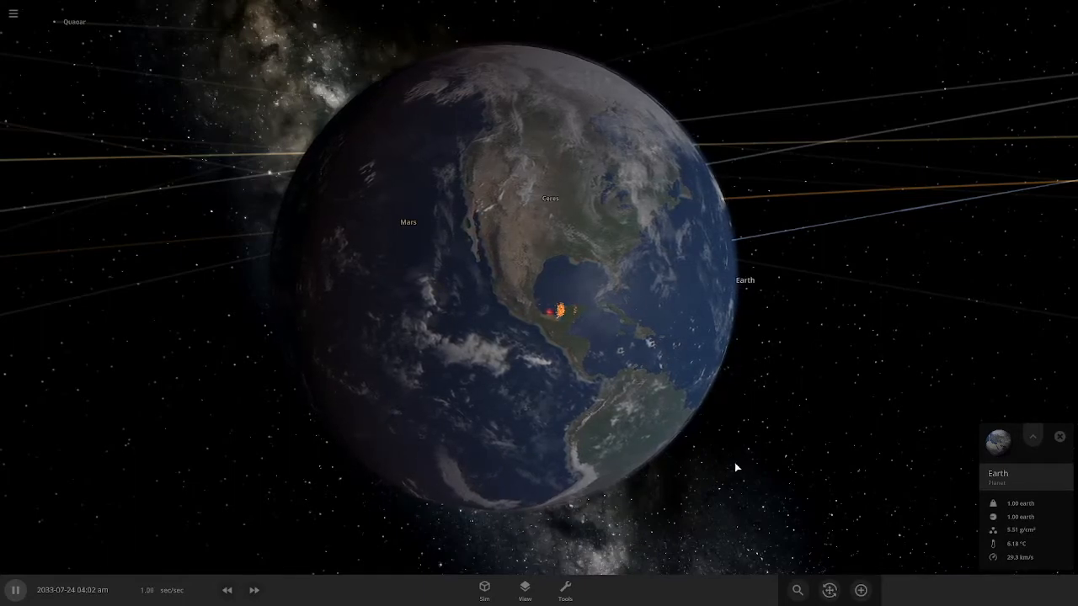
{"action": "scroll", "scroll_direction": "up", "scroll_amount": 3}
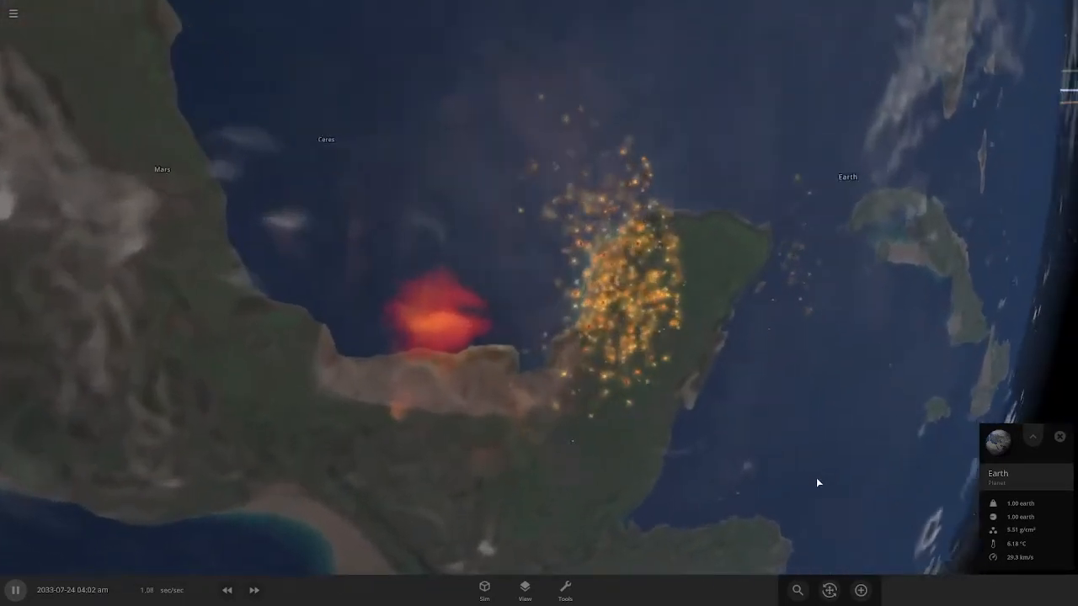
{"action": "left_click_drag", "start_coordinate": [765, 479], "coordinate": [881, 482]}
{"action": "scroll", "scroll_direction": "up", "scroll_amount": 3}
{"action": "double_click", "coordinate": [752, 392]}
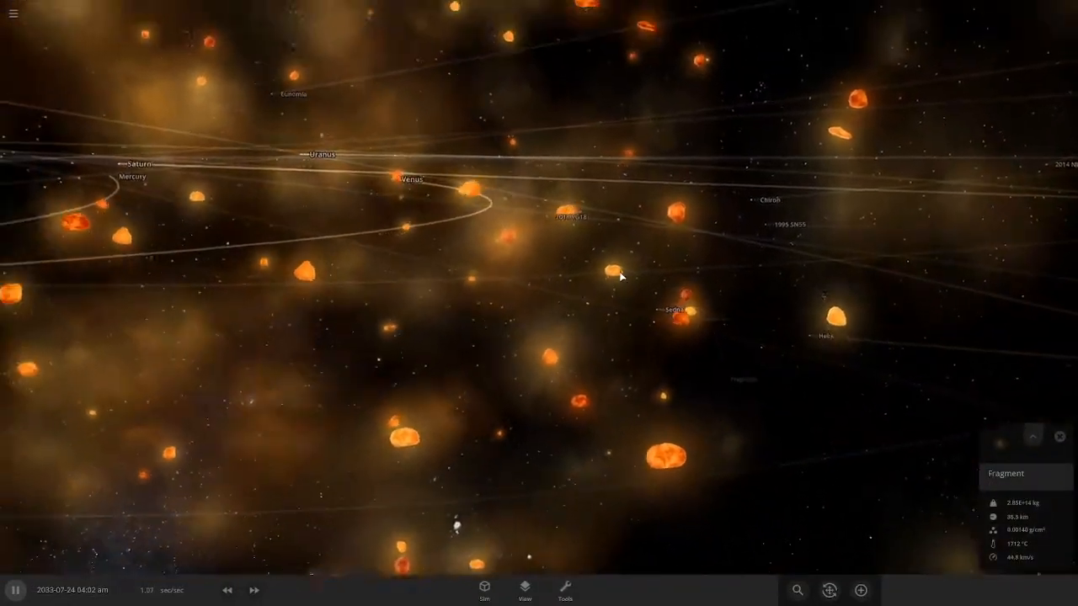
{"action": "double_click", "coordinate": [580, 220]}
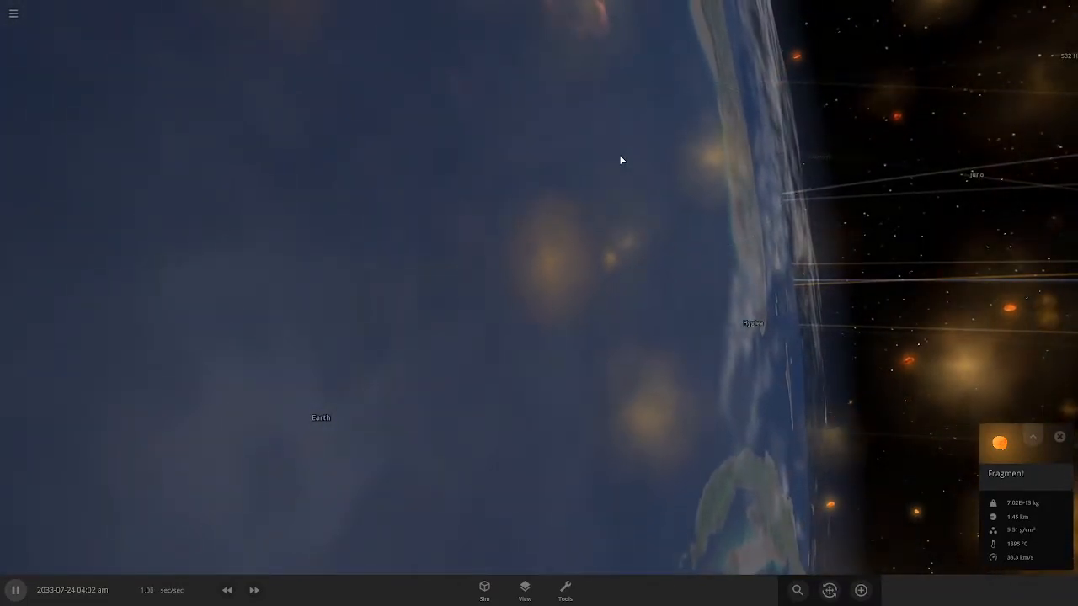
{"action": "double_click", "coordinate": [413, 327]}
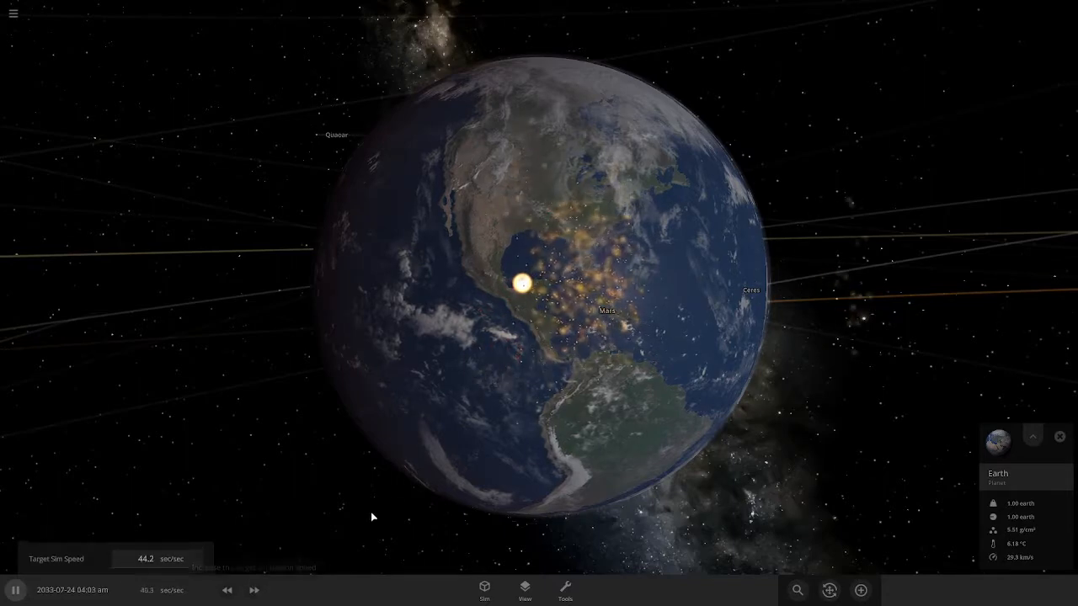
- Orbit around the fading Yucatán glow and reopen the add-object catalogue
{"action": "left_click_drag", "start_coordinate": [382, 509], "coordinate": [450, 444]}
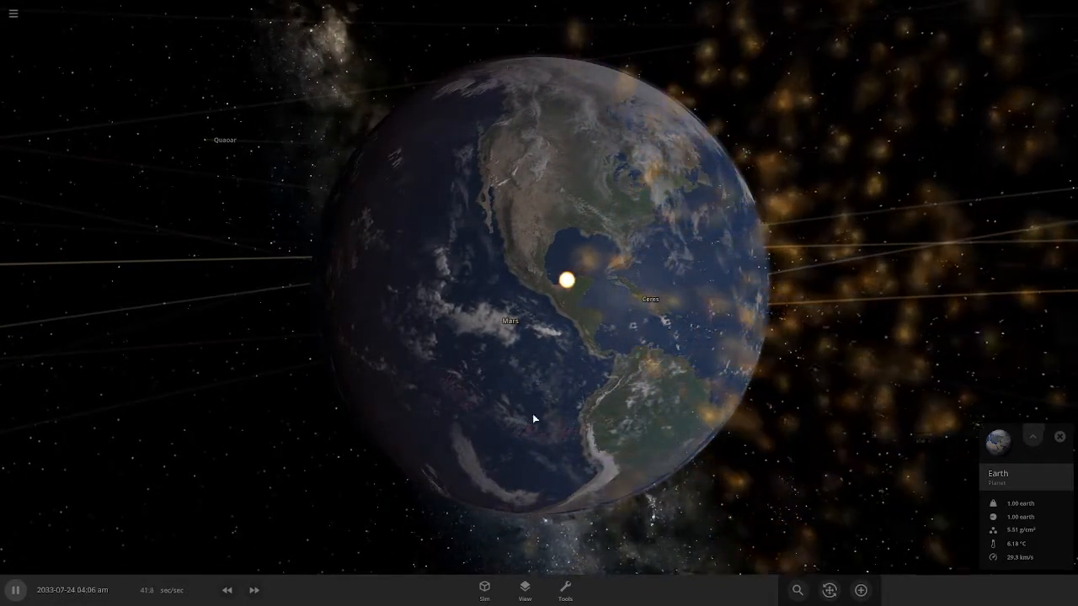
{"action": "left_click_drag", "start_coordinate": [483, 402], "coordinate": [500, 446]}
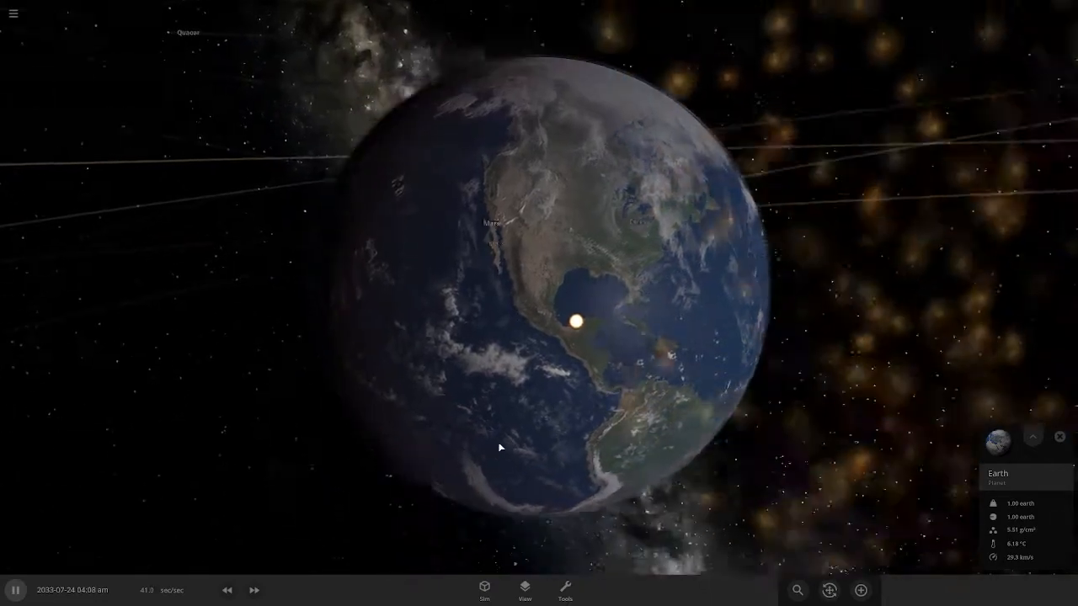
{"action": "scroll", "scroll_direction": "up", "scroll_amount": 3}
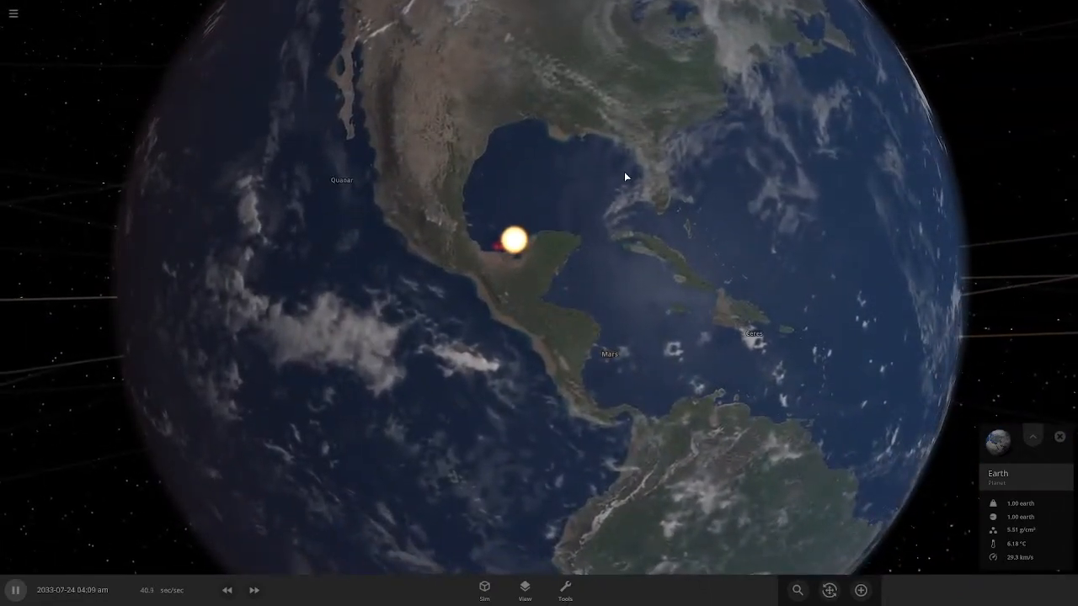
{"action": "left_click_drag", "start_coordinate": [624, 171], "coordinate": [668, 294]}
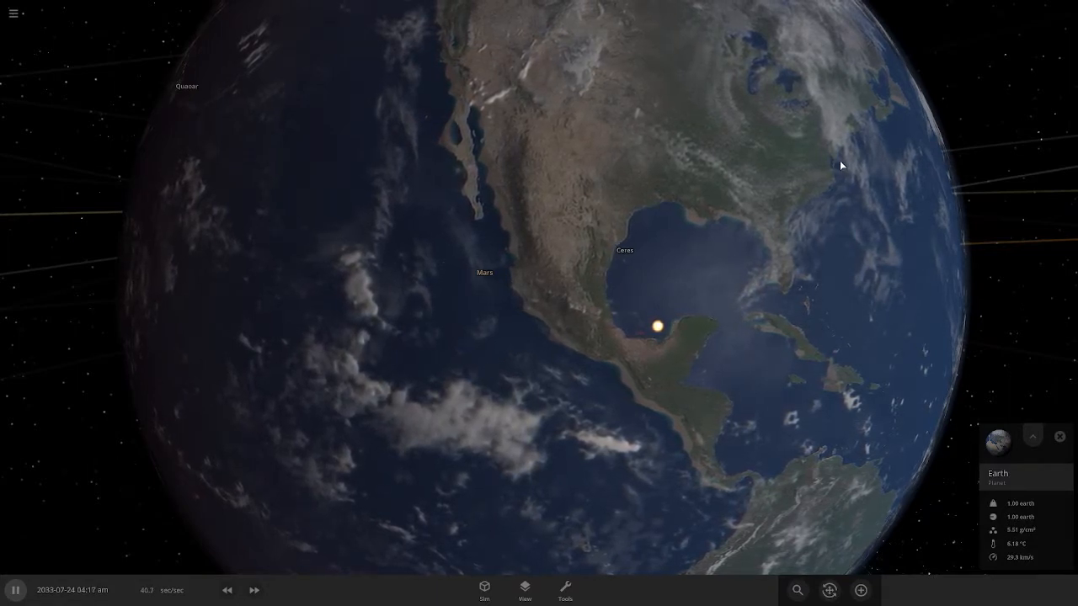
{"action": "scroll", "scroll_direction": "down", "scroll_amount": 3}
{"action": "scroll", "scroll_direction": "up", "scroll_amount": 3}
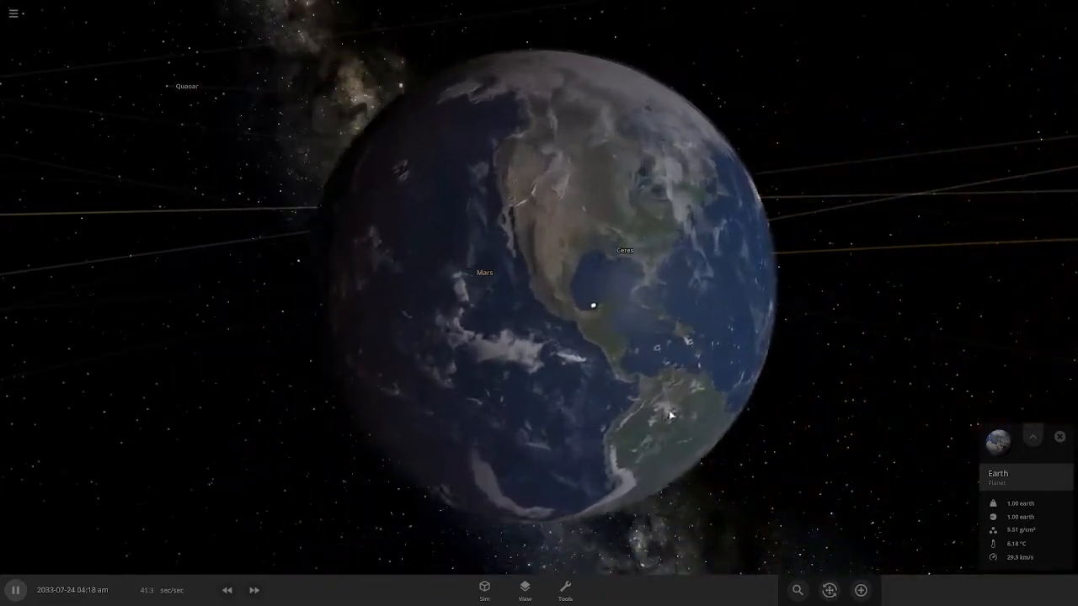
{"action": "left_click", "coordinate": [860, 589]}
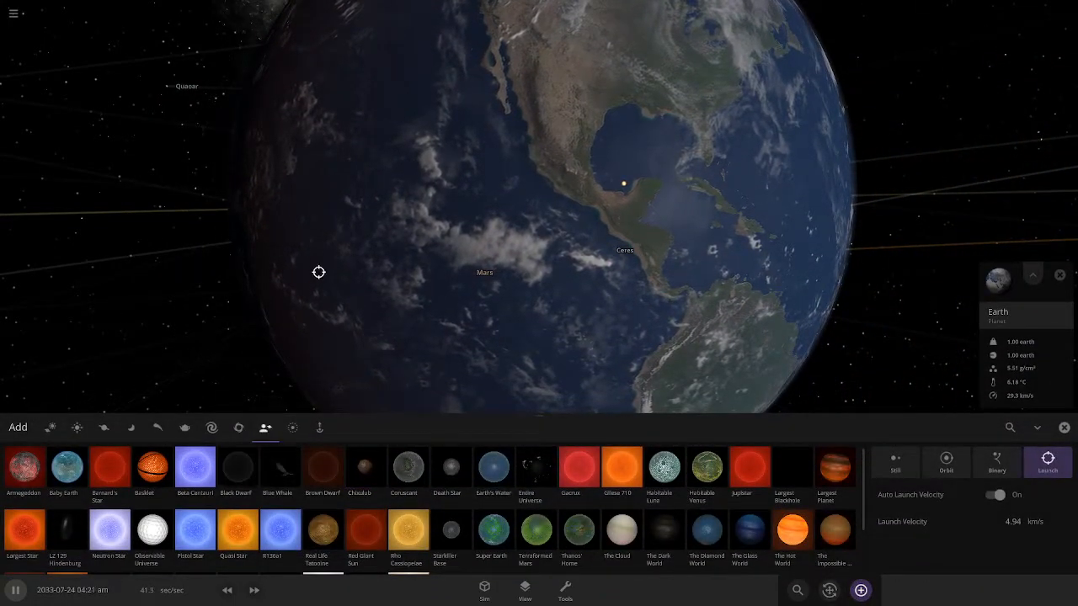
{"action": "scroll", "scroll_direction": "down", "scroll_amount": 3}
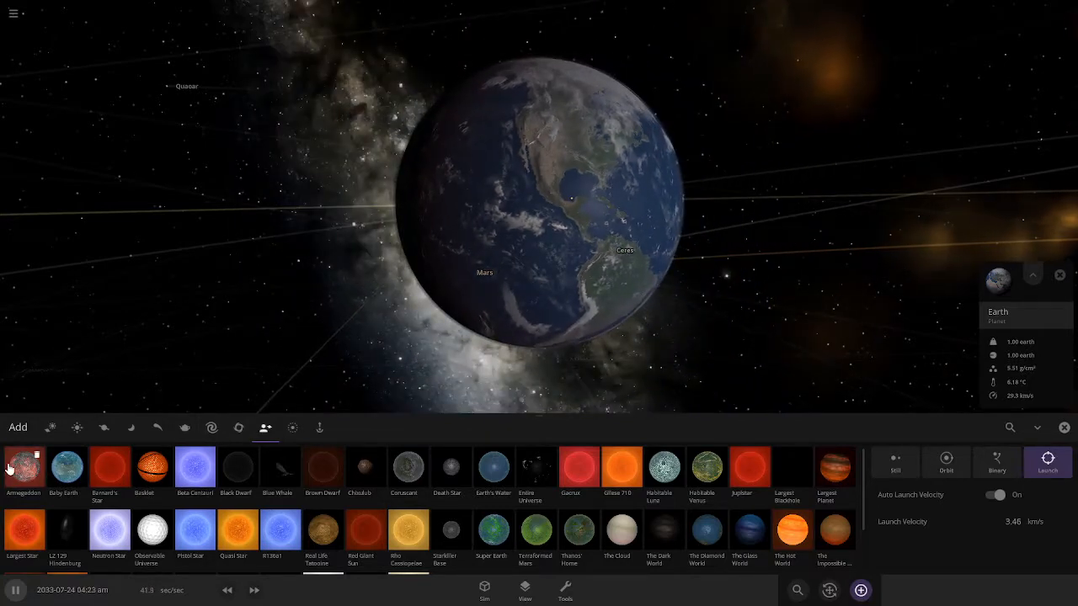
- Launch the Armageddon planet right next to Earth and close the Add panel
{"action": "left_click", "coordinate": [26, 470]}
{"action": "scroll", "scroll_direction": "up", "scroll_amount": 3}
{"action": "scroll", "scroll_direction": "down", "scroll_amount": 3}
{"action": "scroll", "scroll_direction": "down", "scroll_amount": 3}
{"action": "scroll", "scroll_direction": "down", "scroll_amount": 3}
{"action": "left_click", "coordinate": [532, 209]}
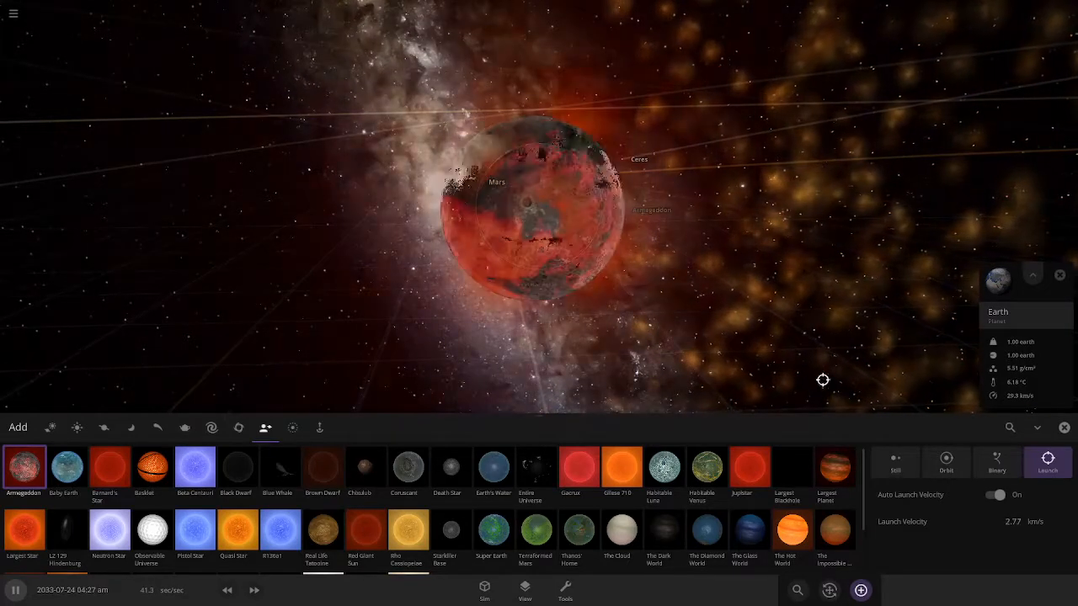
{"action": "left_click", "coordinate": [860, 591]}
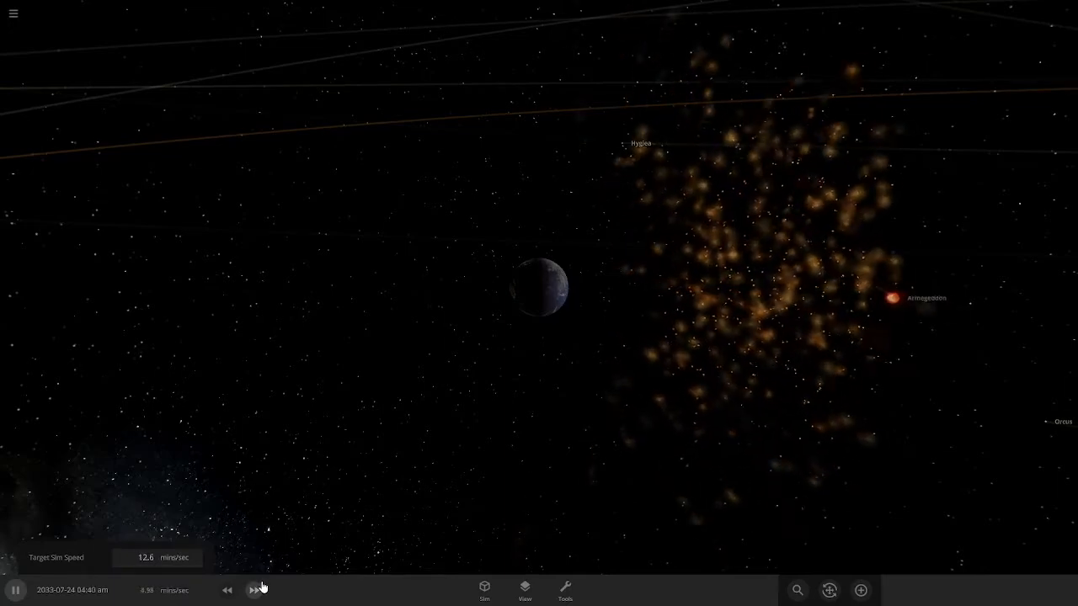
- Move in on Earth, select Armageddon to see its stats and pause the simulation
{"action": "left_click_drag", "start_coordinate": [528, 440], "coordinate": [459, 435]}
{"action": "left_click_drag", "start_coordinate": [859, 356], "coordinate": [782, 350]}
{"action": "scroll", "scroll_direction": "up", "scroll_amount": 3}
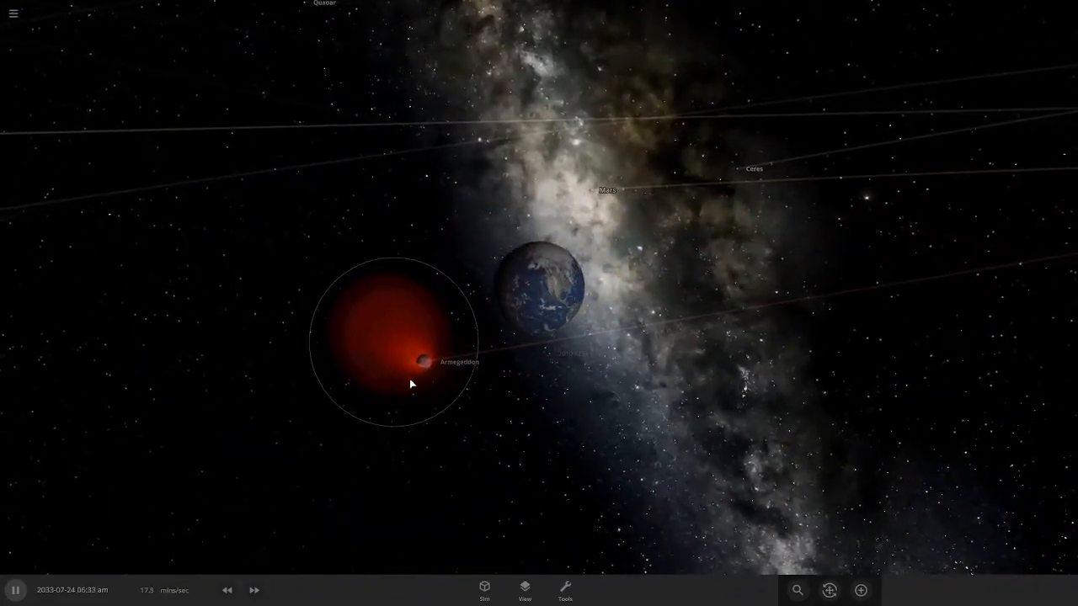
{"action": "left_click", "coordinate": [534, 451]}
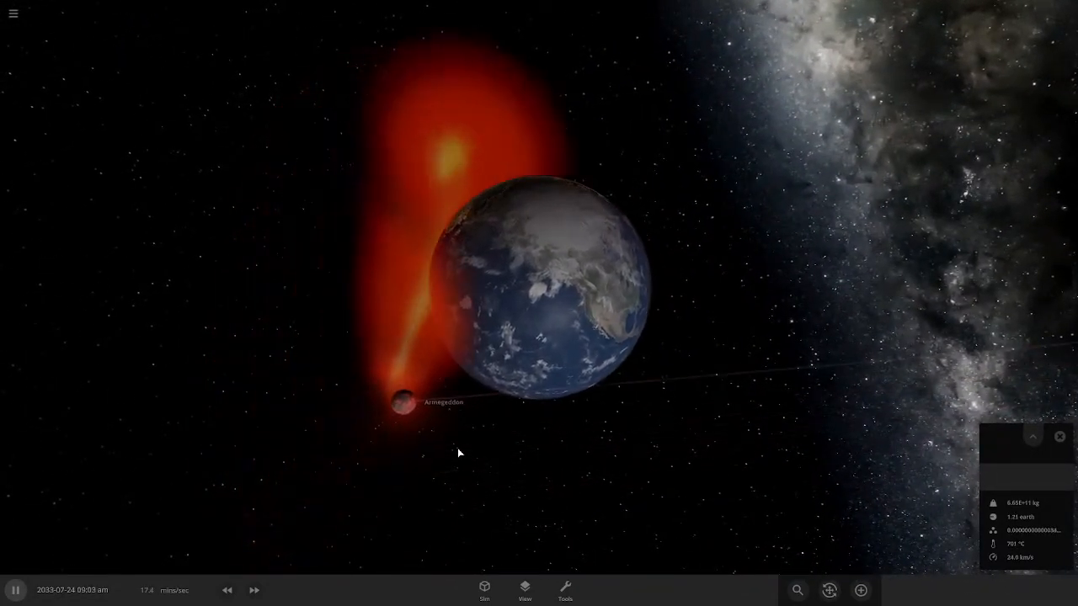
{"action": "key", "text": "space"}
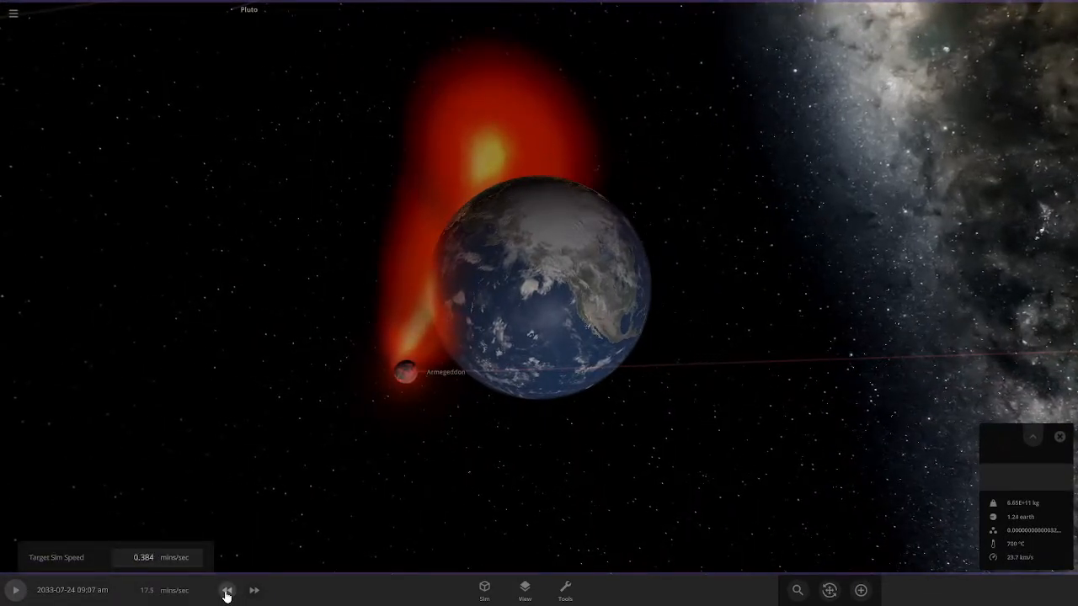
- Step the simulation with pause/resume, then raise the speed to minutes per second
{"action": "key", "text": "space"}
{"action": "scroll", "scroll_direction": "up", "scroll_amount": 3}
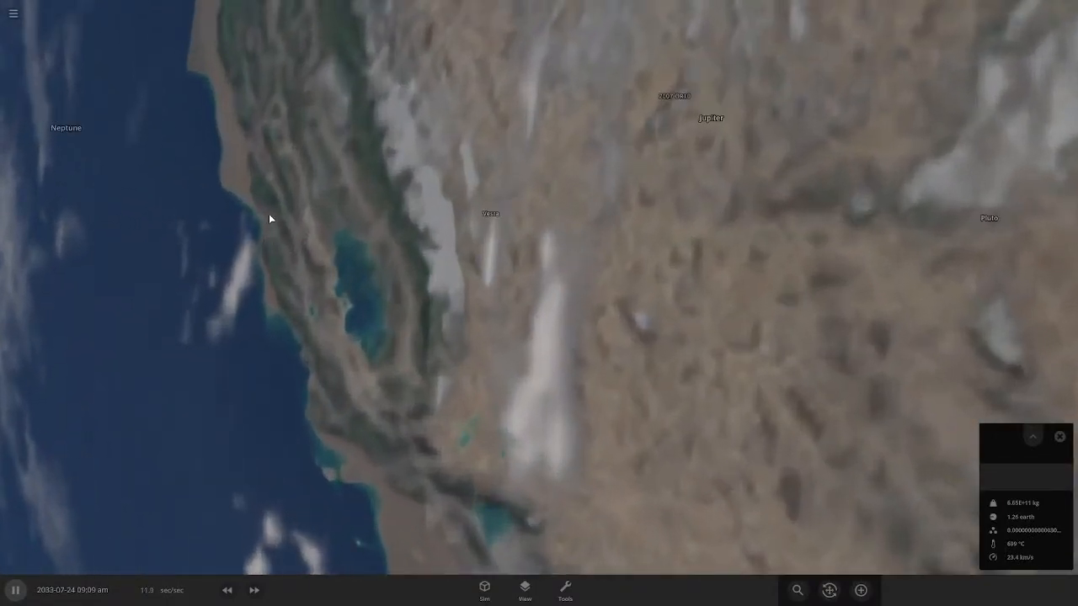
{"action": "key", "text": "space"}
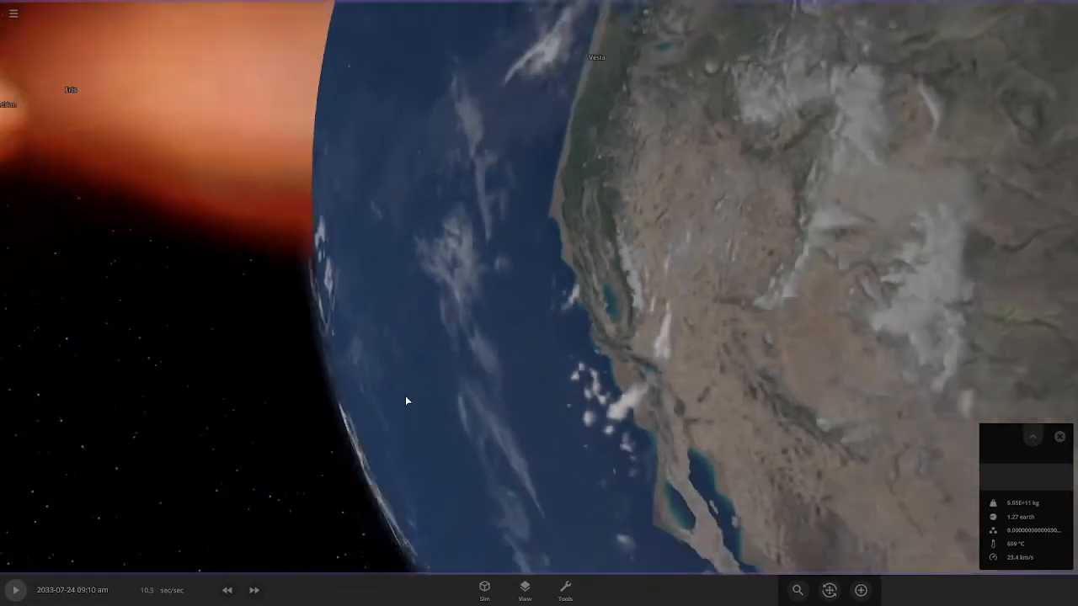
{"action": "scroll", "scroll_direction": "down", "scroll_amount": 3}
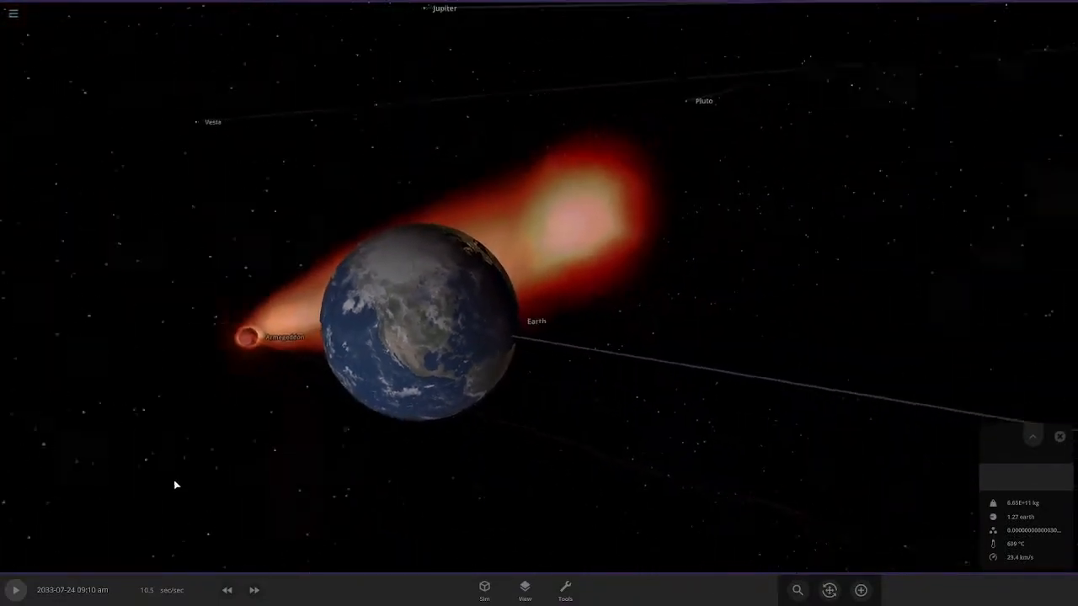
{"action": "key", "text": "space"}
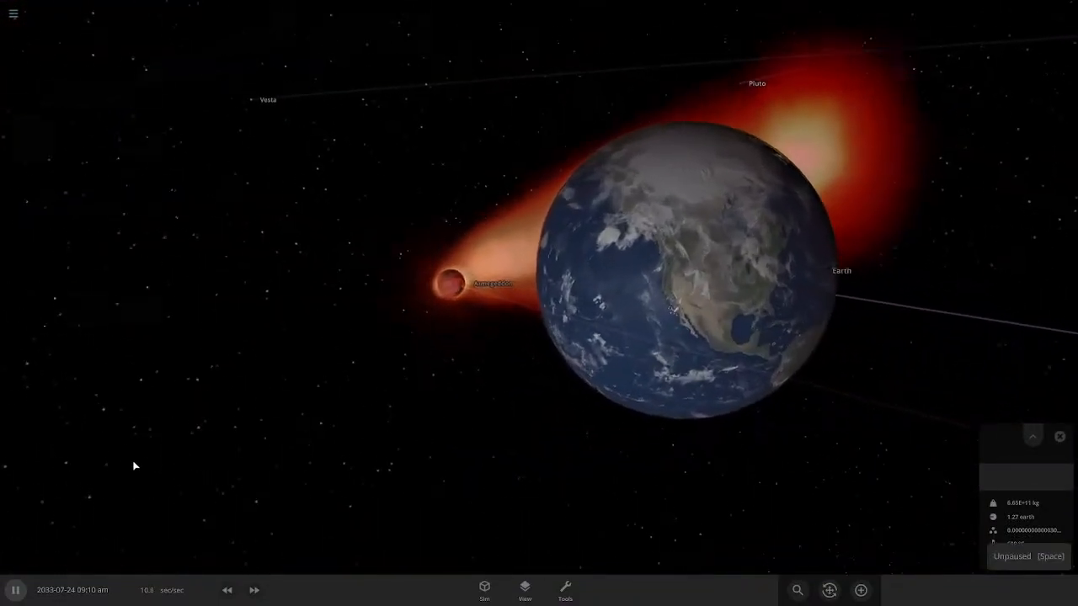
{"action": "scroll", "scroll_direction": "up", "scroll_amount": 3}
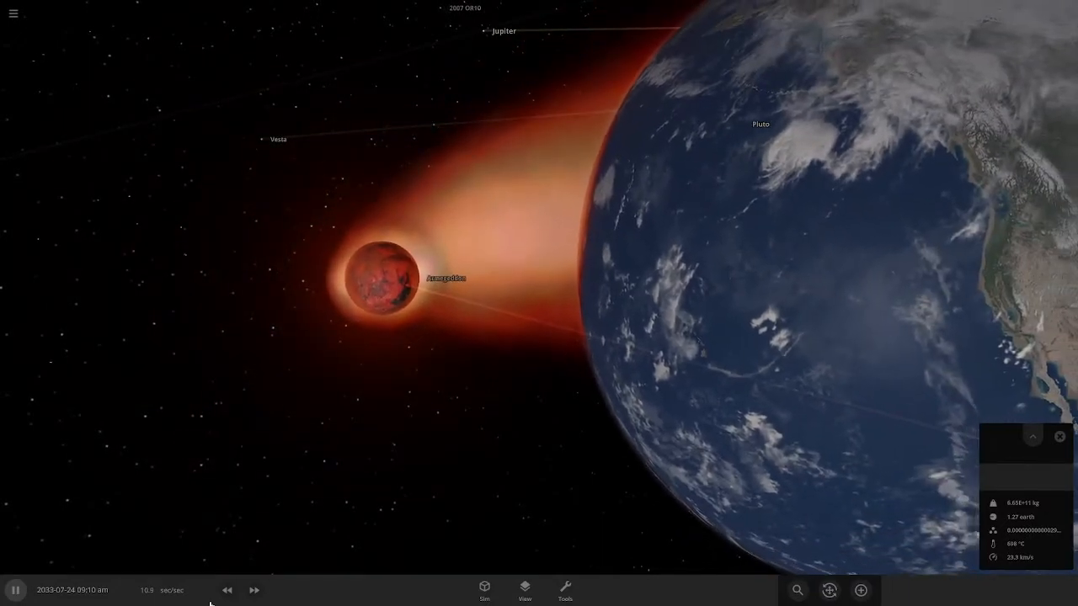
{"action": "left_click", "coordinate": [254, 590]}
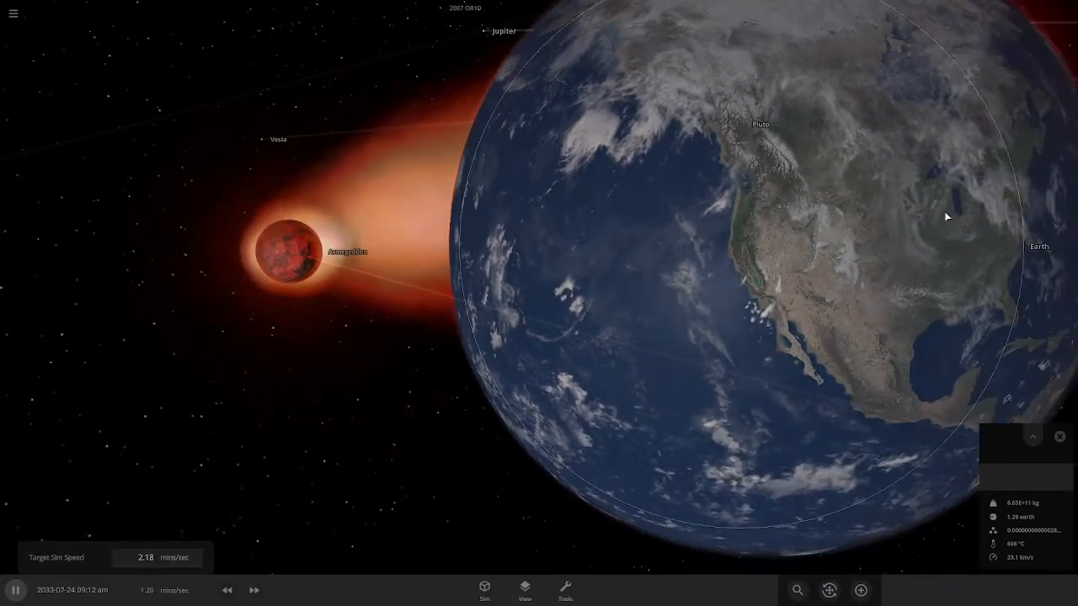
{"action": "scroll", "scroll_direction": "down", "scroll_amount": 3}
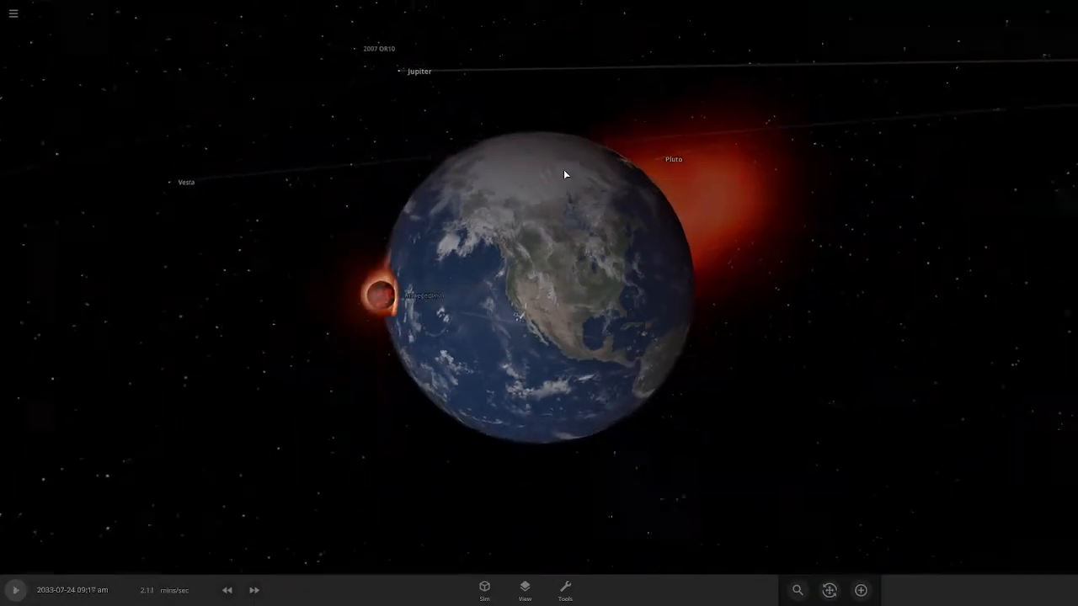
- Resume time and follow the Armageddon strike near Hawaii, orbiting to view the fireball edge-on
{"action": "key", "text": "space"}
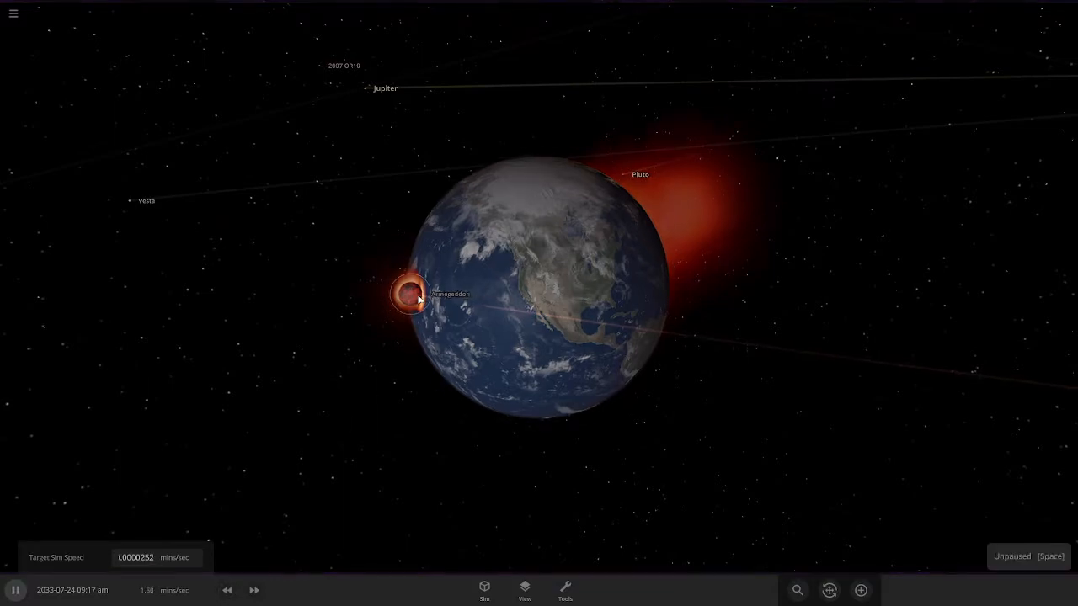
{"action": "scroll", "scroll_direction": "up", "scroll_amount": 3}
{"action": "scroll", "scroll_direction": "up", "scroll_amount": 3}
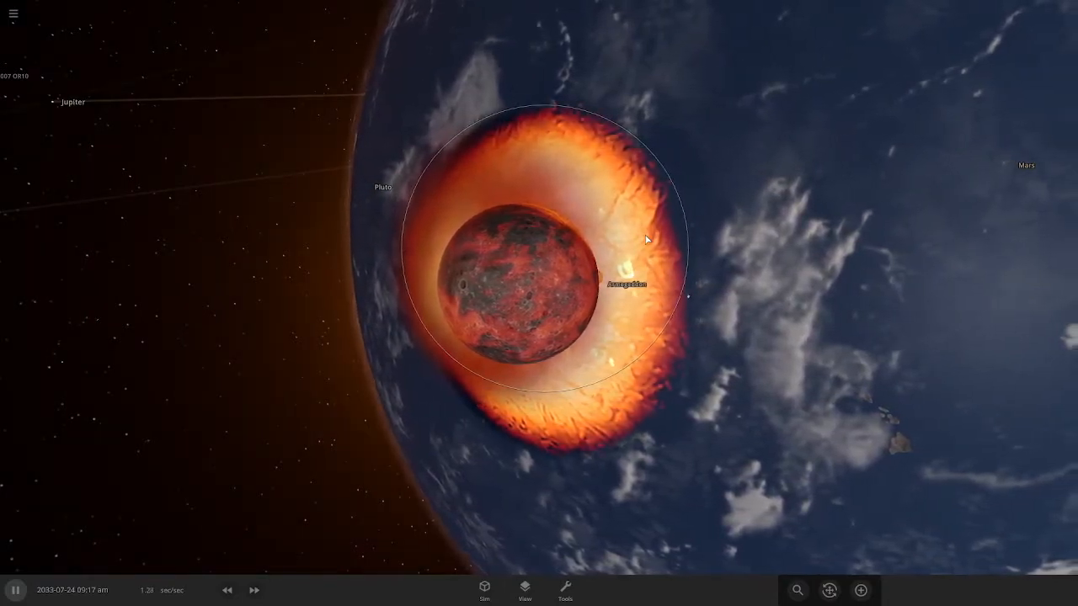
{"action": "scroll", "scroll_direction": "down", "scroll_amount": 3}
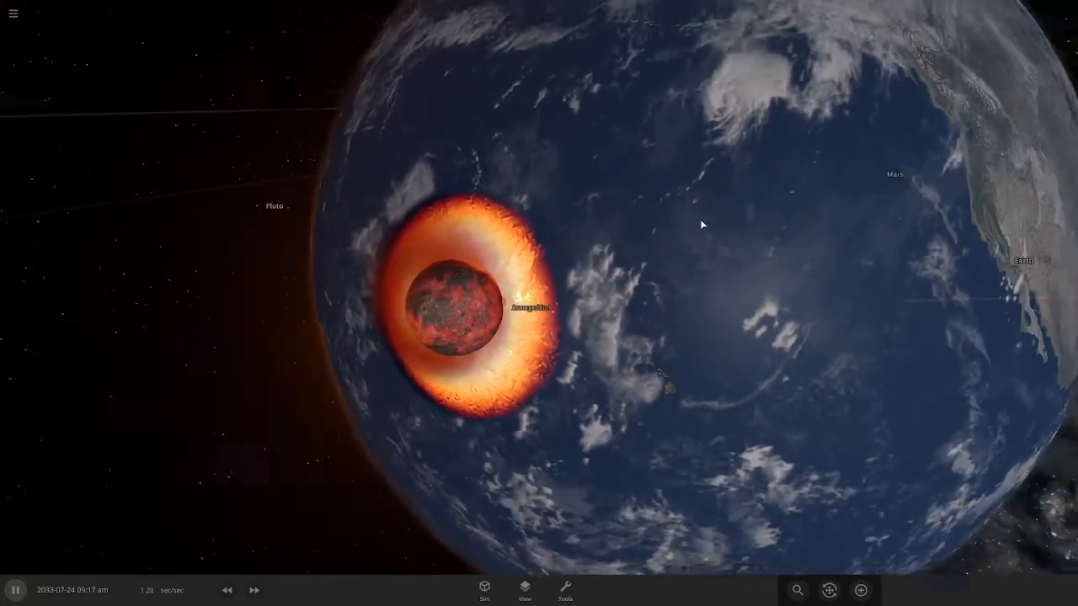
{"action": "scroll", "scroll_direction": "down", "scroll_amount": 3}
{"action": "scroll", "scroll_direction": "up", "scroll_amount": 3}
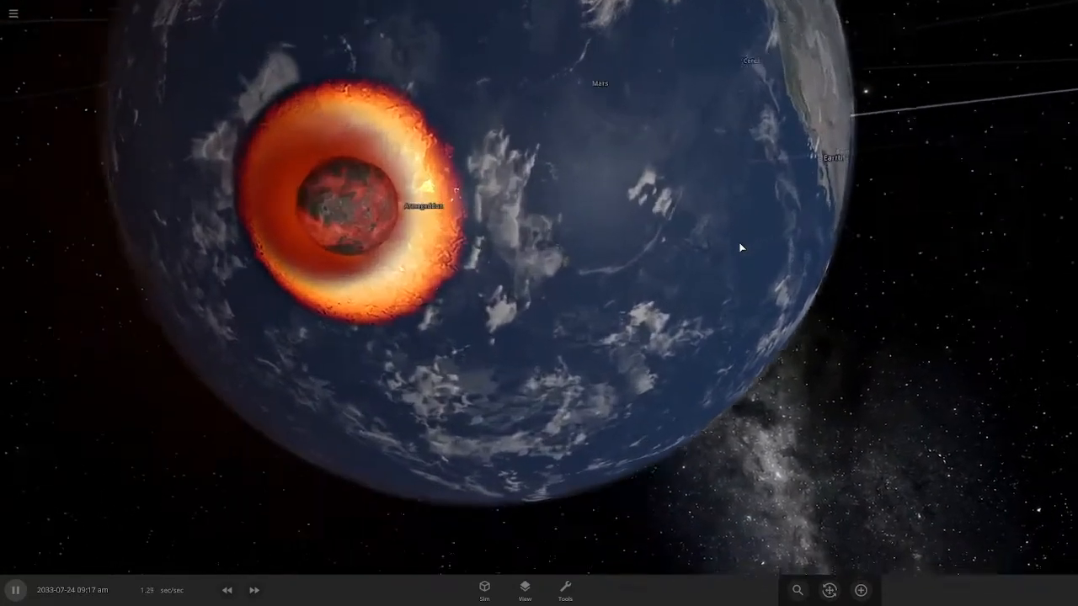
{"action": "scroll", "scroll_direction": "up", "scroll_amount": 3}
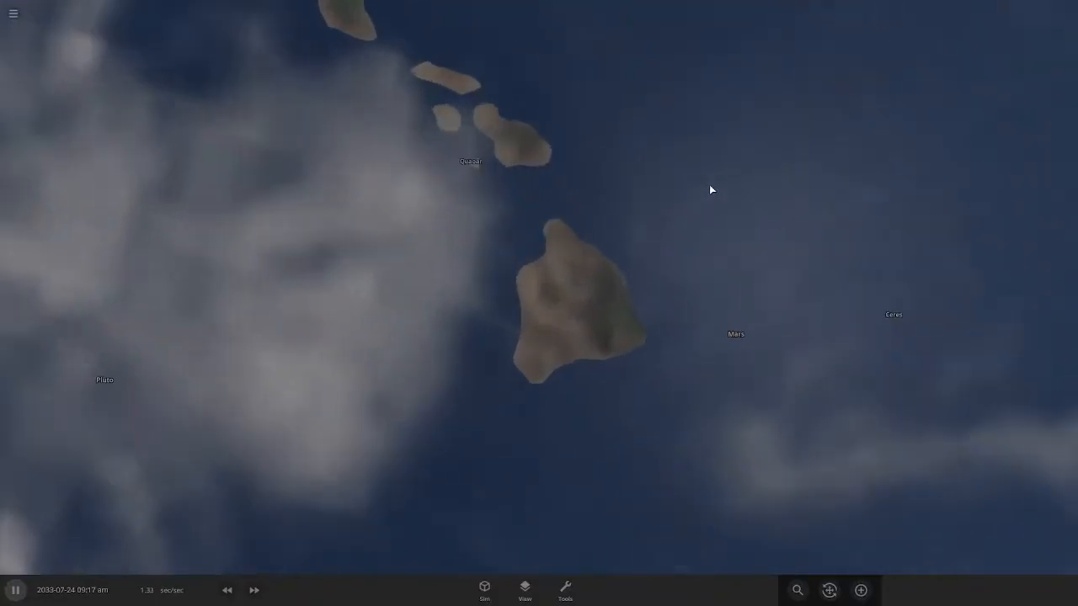
{"action": "scroll", "scroll_direction": "up", "scroll_amount": 3}
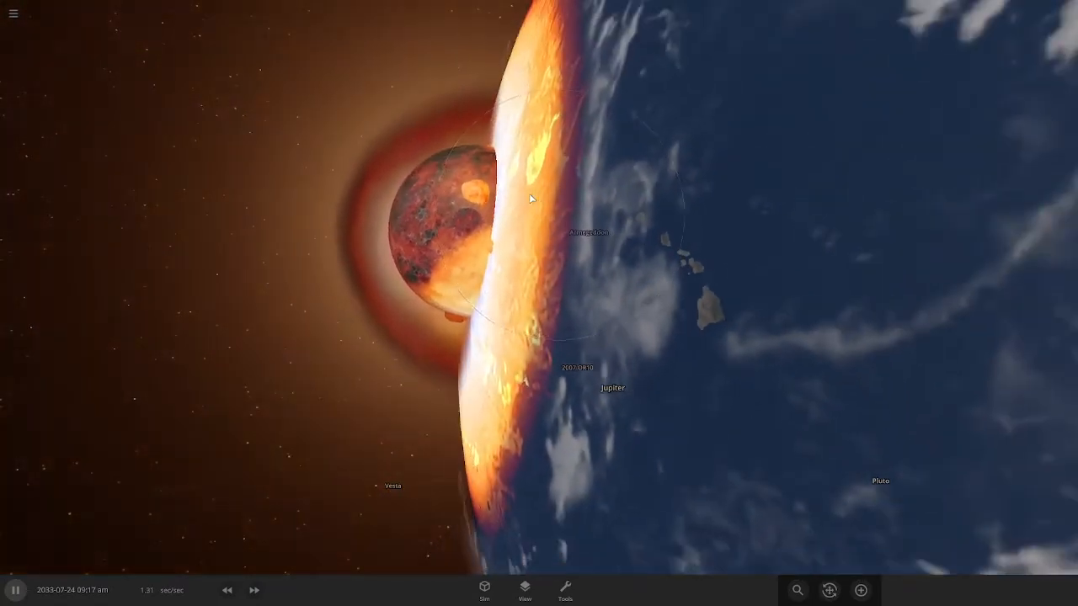
{"action": "scroll", "scroll_direction": "up", "scroll_amount": 3}
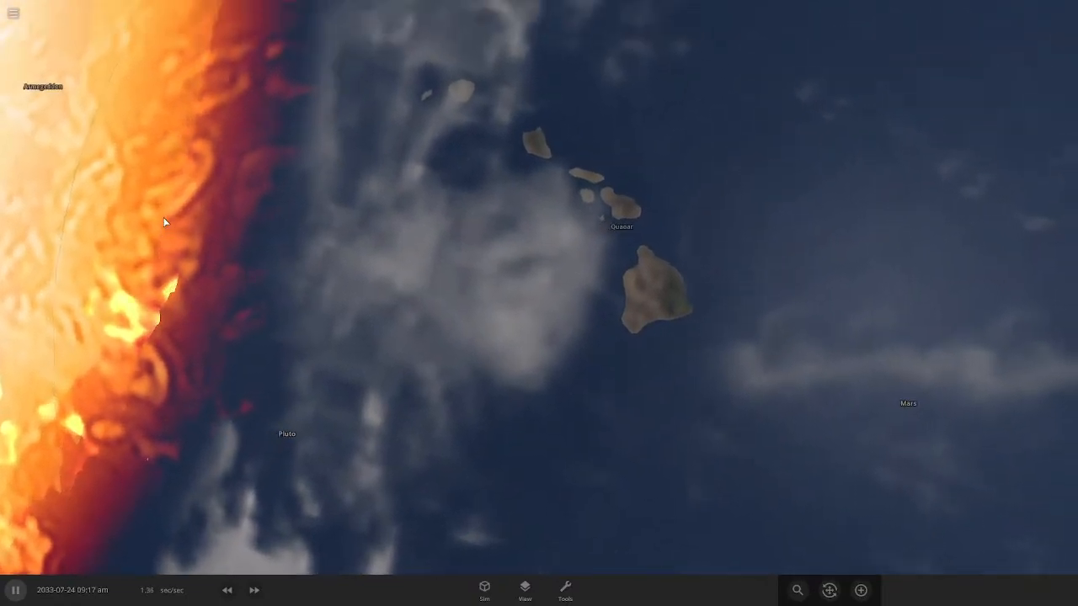
{"action": "scroll", "scroll_direction": "down", "scroll_amount": 3}
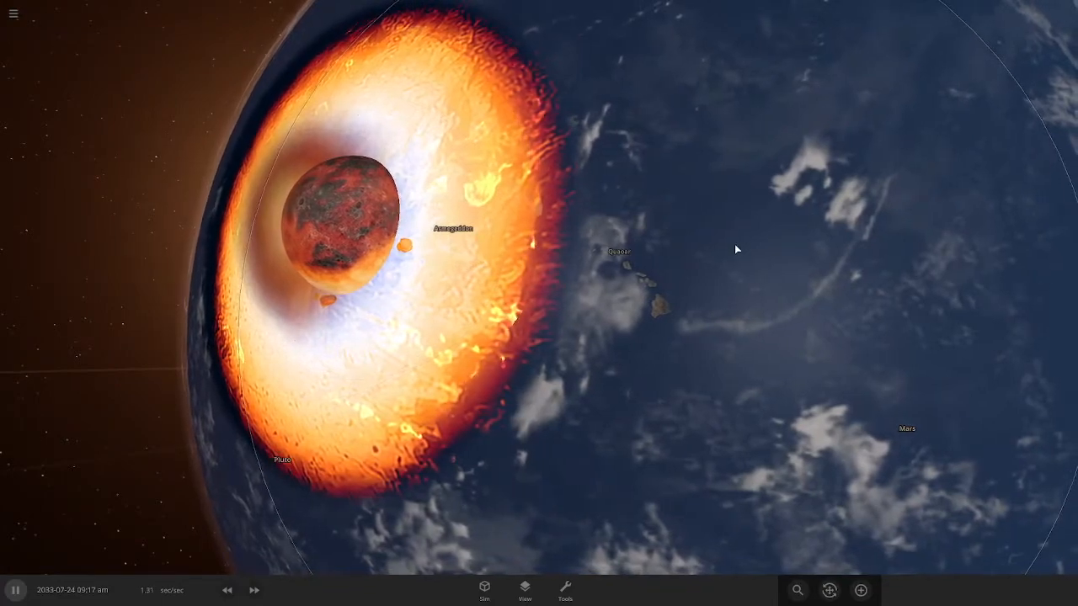
{"action": "scroll", "scroll_direction": "up", "scroll_amount": 3}
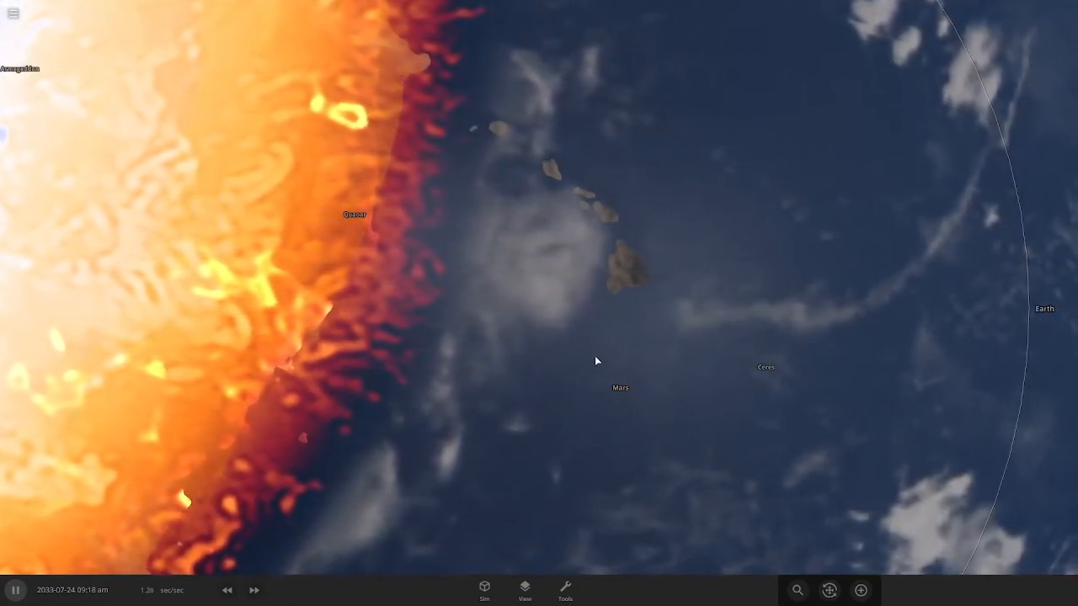
{"action": "scroll", "scroll_direction": "down", "scroll_amount": 3}
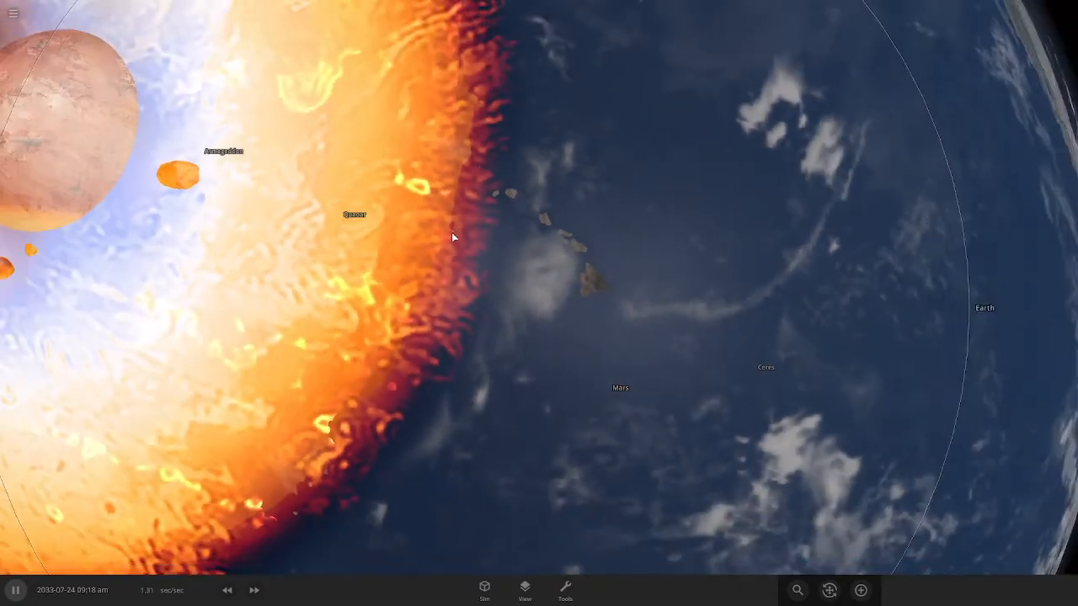
{"action": "scroll", "scroll_direction": "down", "scroll_amount": 3}
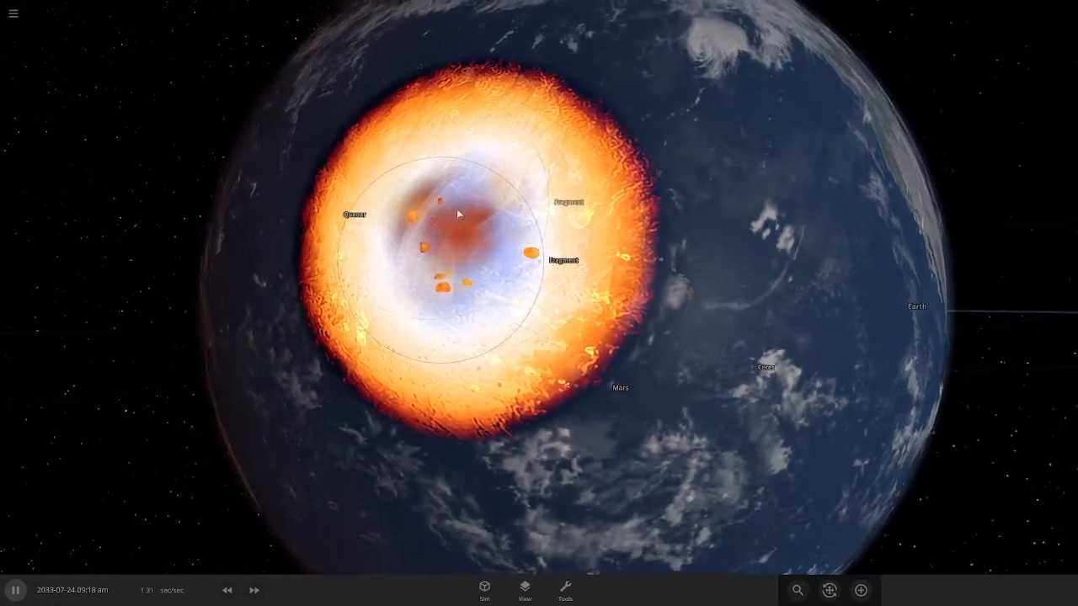
{"action": "scroll", "scroll_direction": "up", "scroll_amount": 3}
{"action": "scroll", "scroll_direction": "up", "scroll_amount": 3}
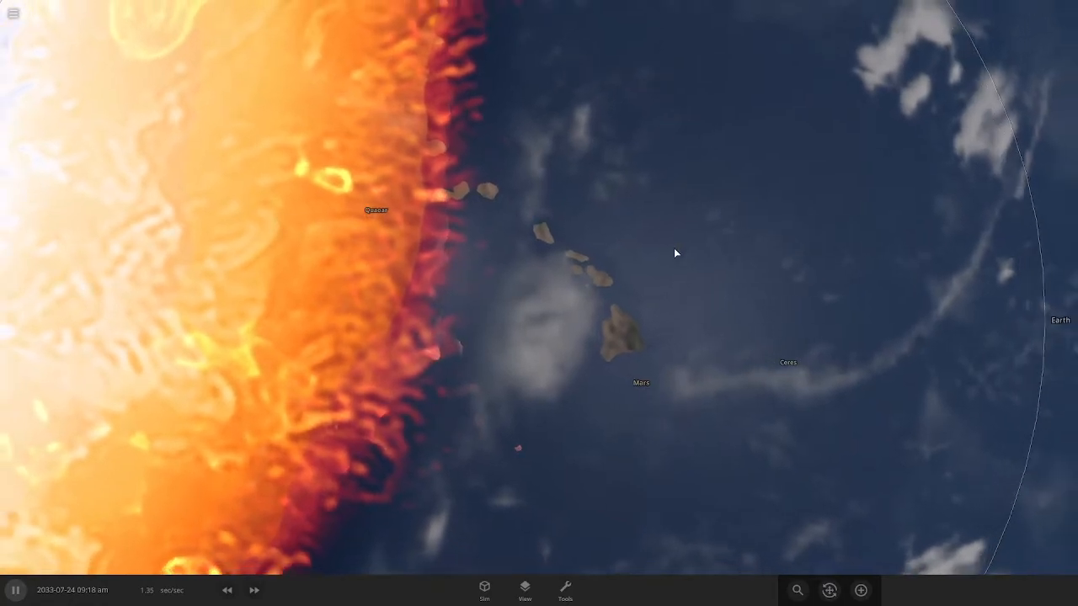
{"action": "scroll", "scroll_direction": "down", "scroll_amount": 3}
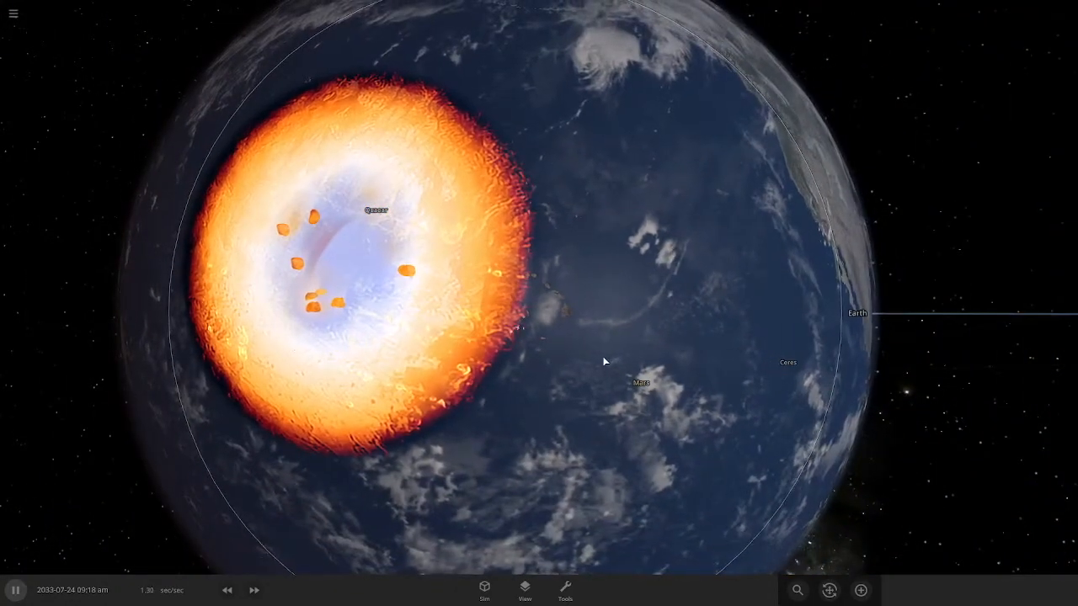
{"action": "scroll", "scroll_direction": "up", "scroll_amount": 3}
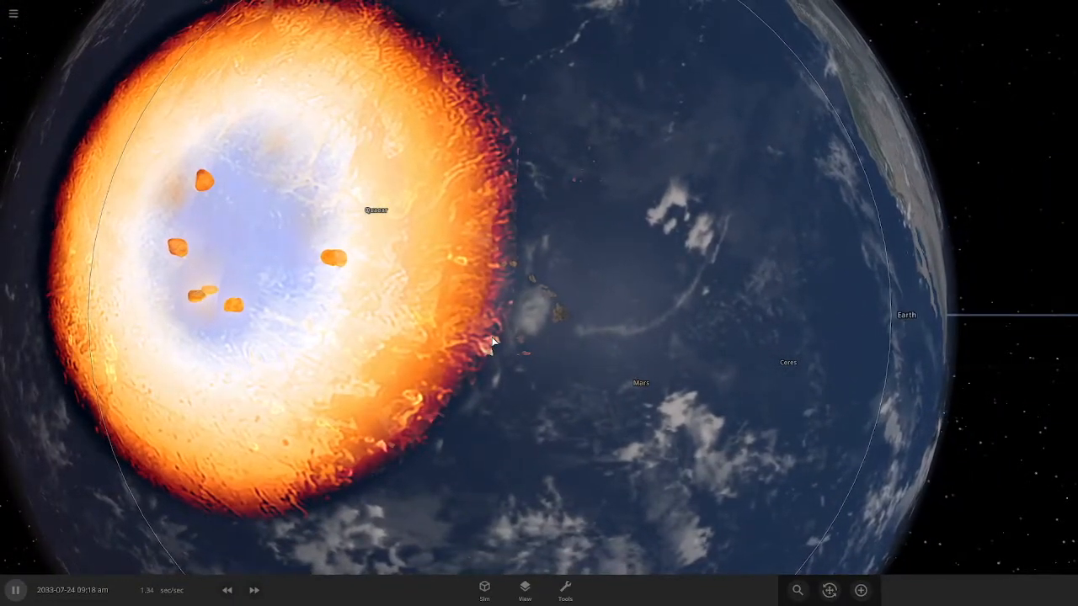
{"action": "scroll", "scroll_direction": "down", "scroll_amount": 3}
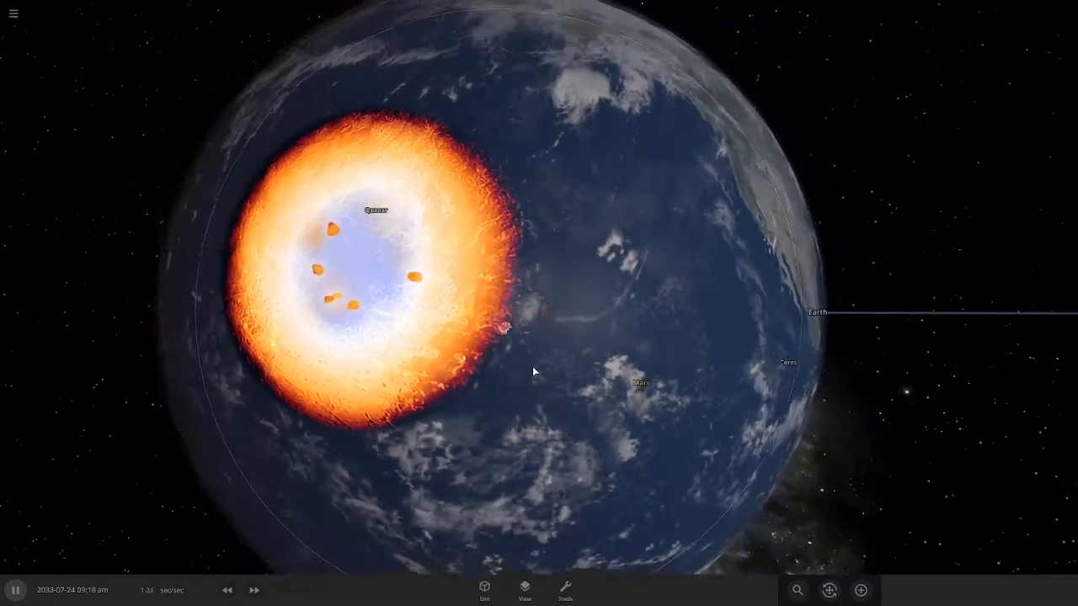
{"action": "left_click_drag", "start_coordinate": [533, 370], "coordinate": [533, 456]}
{"action": "scroll", "scroll_direction": "up", "scroll_amount": 3}
{"action": "scroll", "scroll_direction": "down", "scroll_amount": 3}
{"action": "left_click_drag", "start_coordinate": [552, 263], "coordinate": [489, 219]}
{"action": "scroll", "scroll_direction": "up", "scroll_amount": 3}
{"action": "scroll", "scroll_direction": "up", "scroll_amount": 3}
{"action": "scroll", "scroll_direction": "down", "scroll_amount": 3}
{"action": "scroll", "scroll_direction": "down", "scroll_amount": 3}
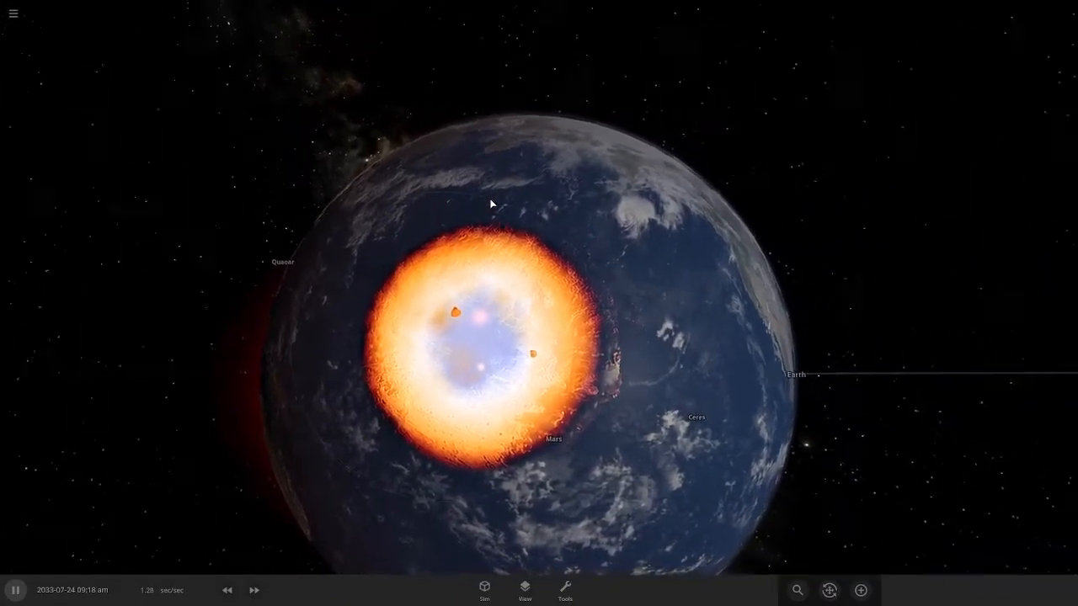
{"action": "left_click_drag", "start_coordinate": [505, 202], "coordinate": [416, 204]}
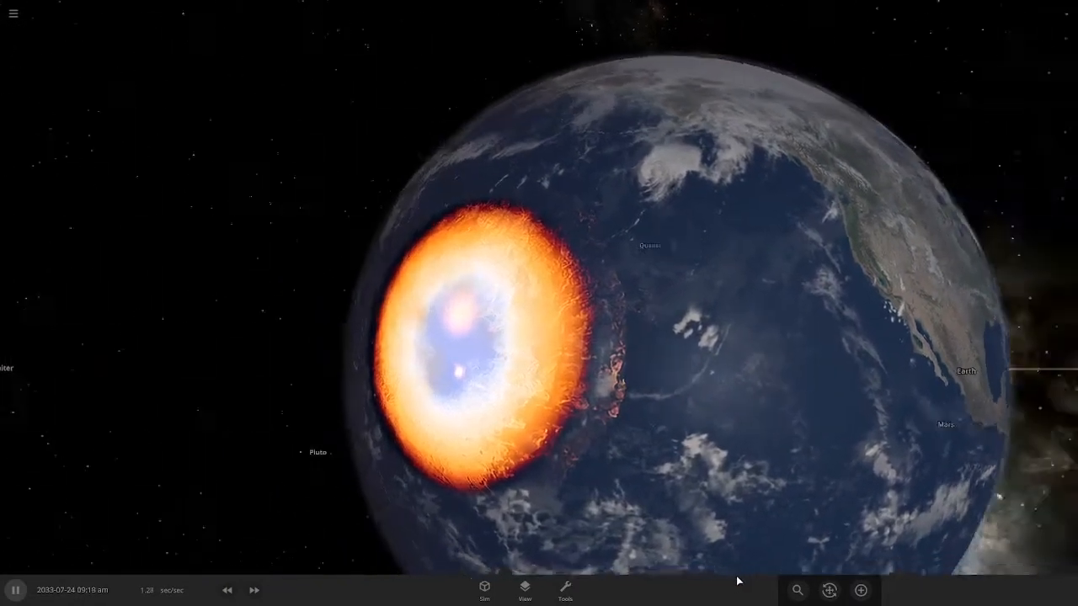
{"action": "scroll", "scroll_direction": "up", "scroll_amount": 3}
{"action": "scroll", "scroll_direction": "up", "scroll_amount": 3}
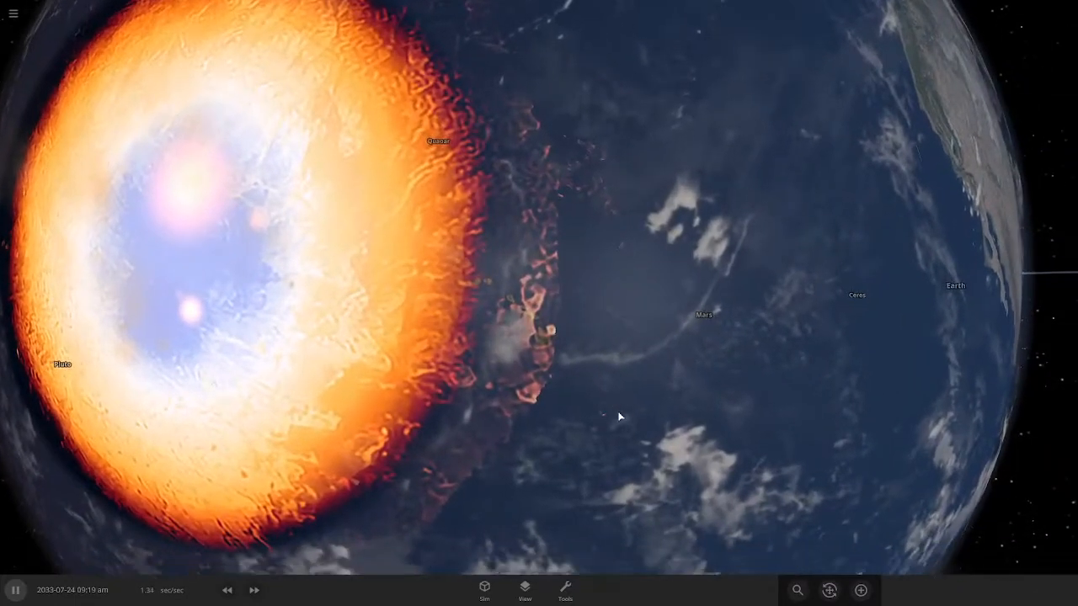
{"action": "left_click_drag", "start_coordinate": [621, 413], "coordinate": [588, 282]}
{"action": "scroll", "scroll_direction": "down", "scroll_amount": 3}
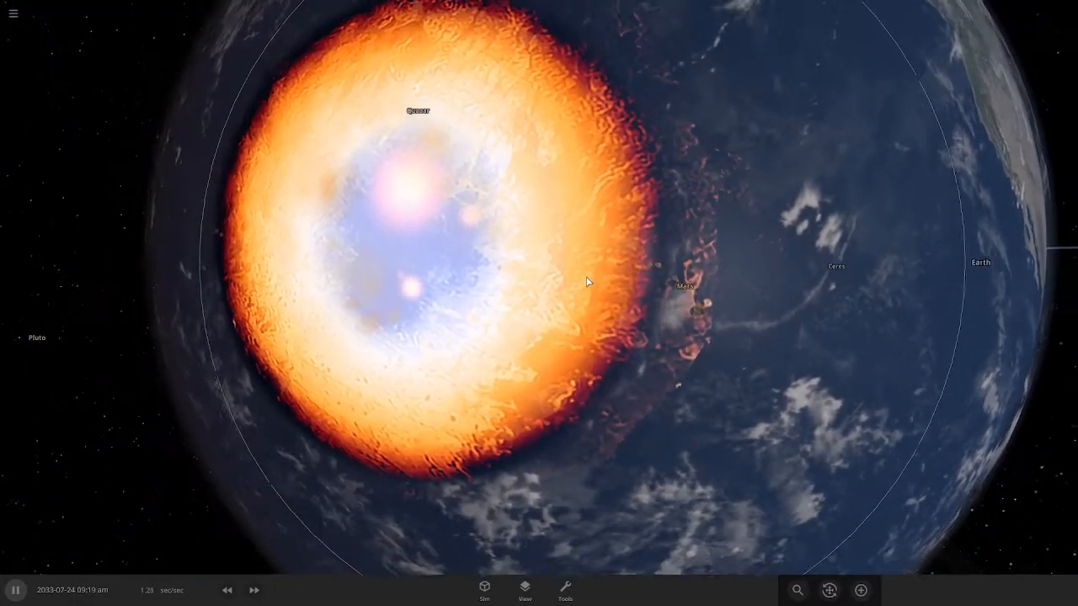
{"action": "left_click_drag", "start_coordinate": [587, 282], "coordinate": [399, 292]}
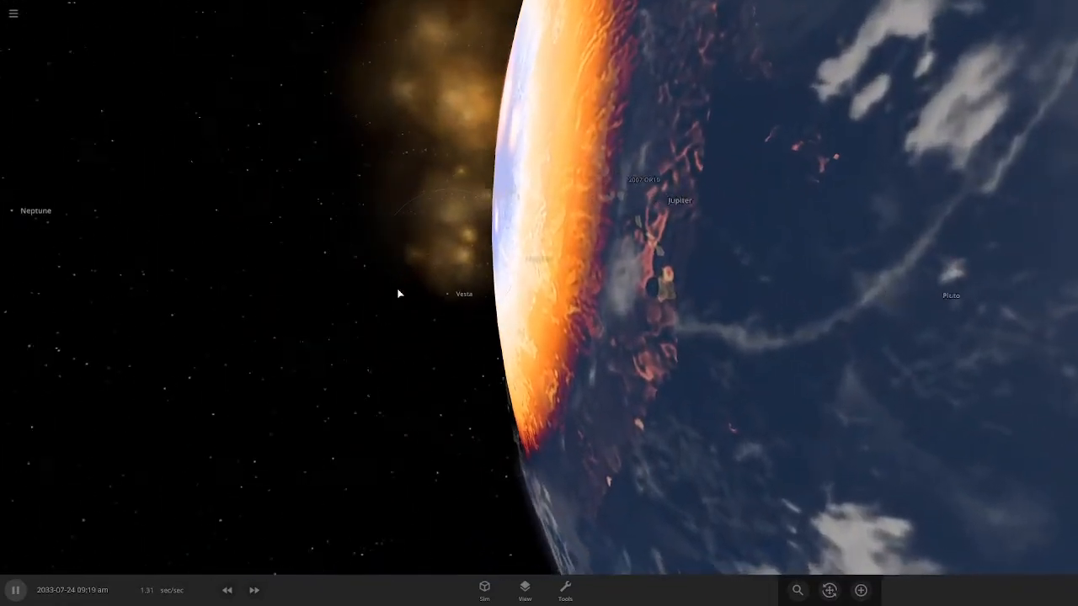
{"action": "left_click_drag", "start_coordinate": [457, 367], "coordinate": [503, 379]}
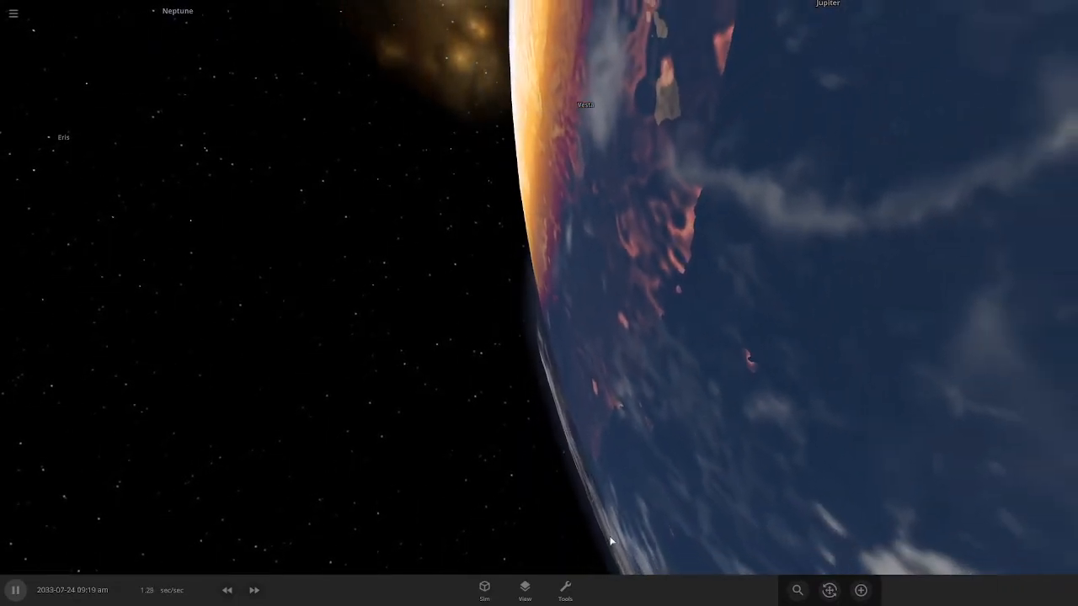
{"action": "left_click_drag", "start_coordinate": [553, 334], "coordinate": [558, 435]}
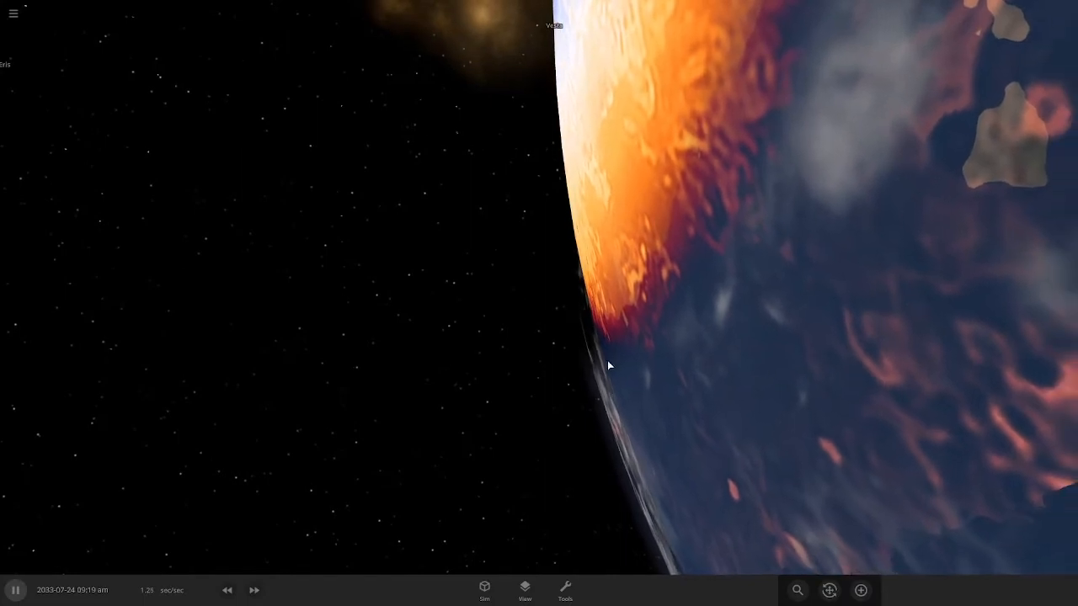
{"action": "scroll", "scroll_direction": "down", "scroll_amount": 3}
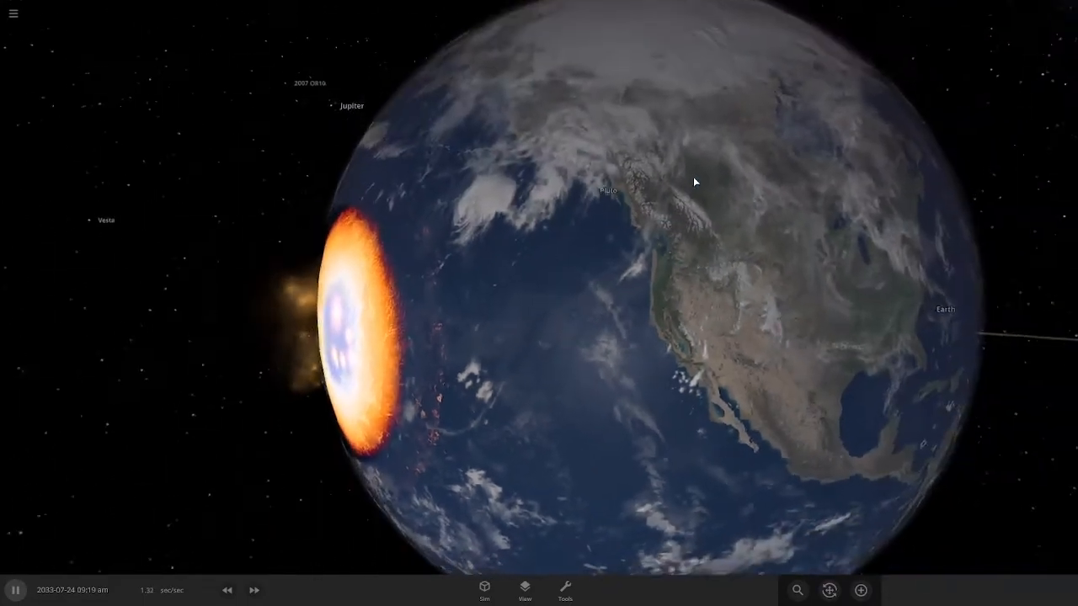
{"action": "left_click_drag", "start_coordinate": [752, 222], "coordinate": [691, 192]}
{"action": "left_click", "coordinate": [660, 204]}
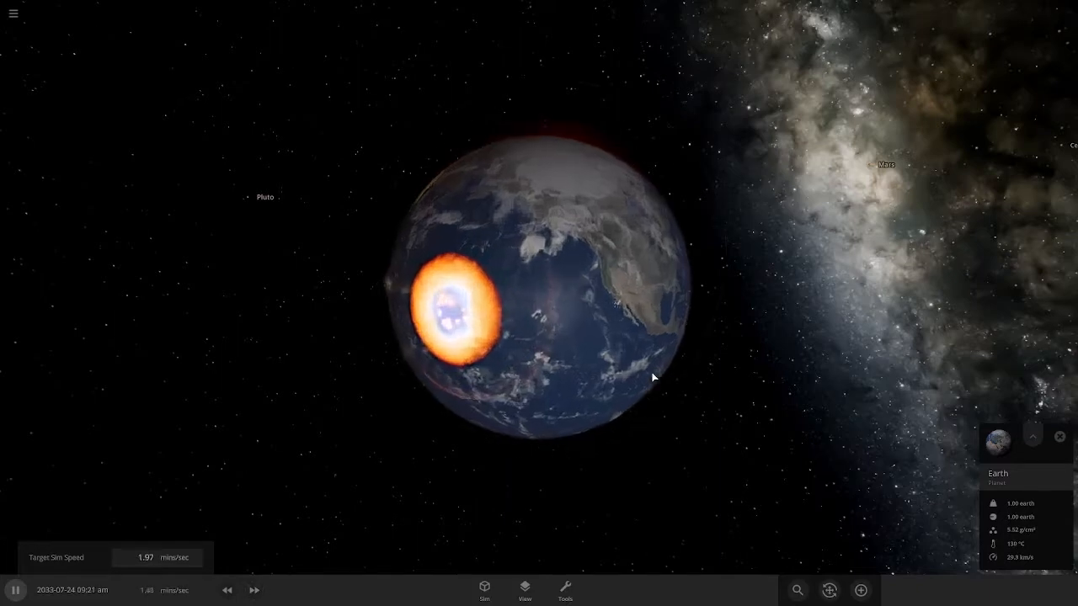
{"action": "scroll", "scroll_direction": "up", "scroll_amount": 3}
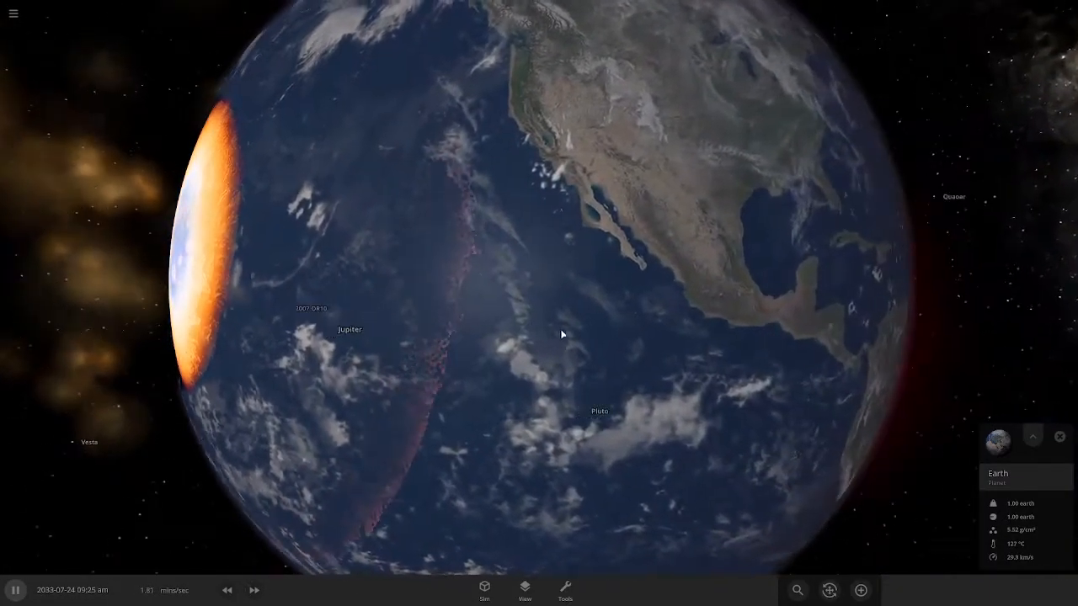
{"action": "left_click_drag", "start_coordinate": [559, 335], "coordinate": [483, 259]}
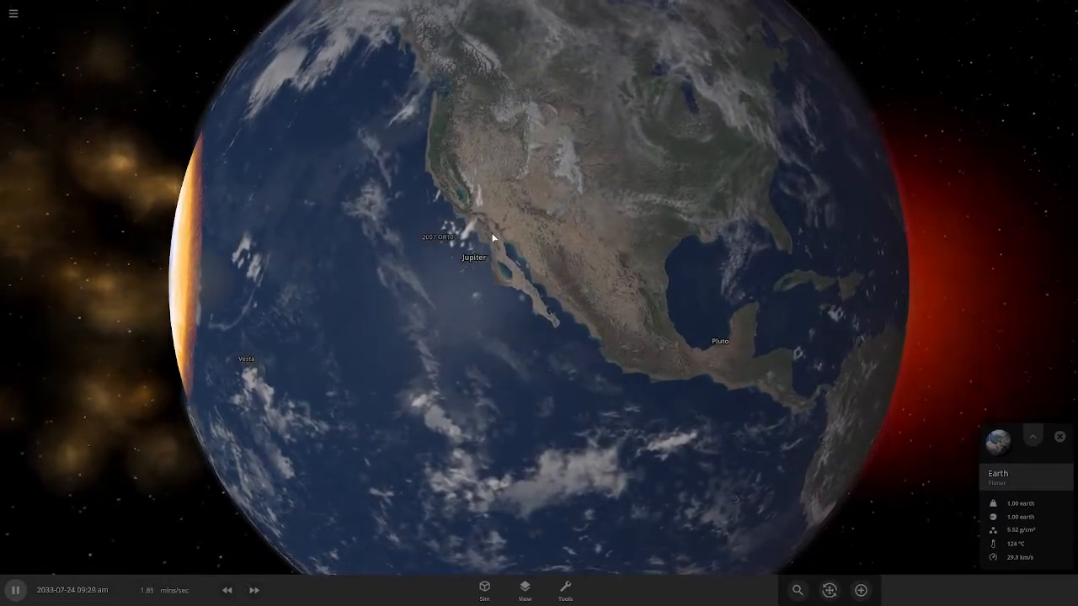
{"action": "scroll", "scroll_direction": "down", "scroll_amount": 3}
{"action": "left_click_drag", "start_coordinate": [497, 241], "coordinate": [884, 245]}
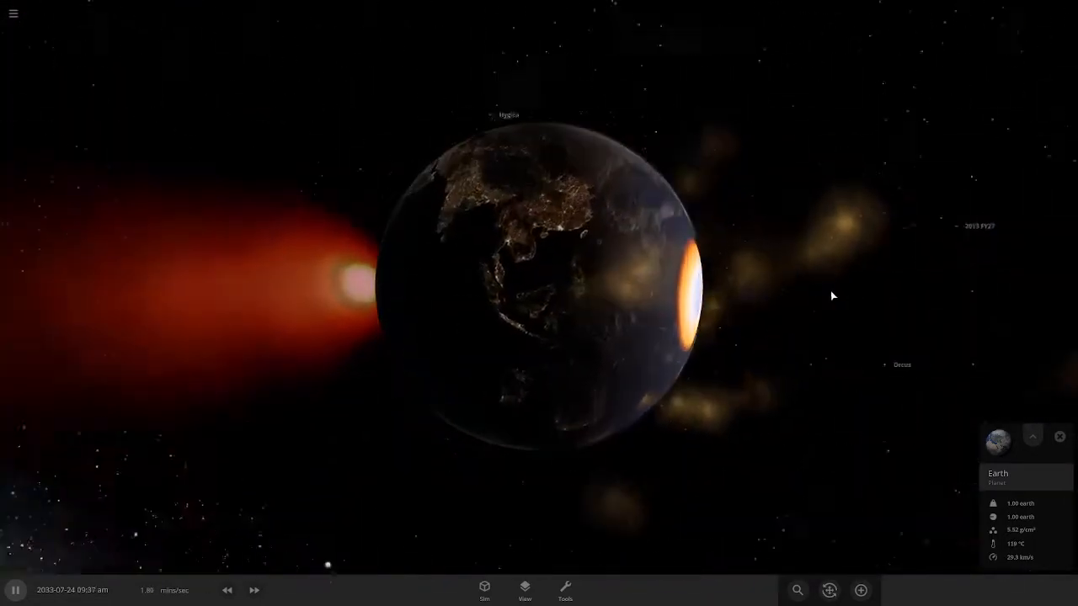
{"action": "scroll", "scroll_direction": "up", "scroll_amount": 3}
{"action": "scroll", "scroll_direction": "down", "scroll_amount": 3}
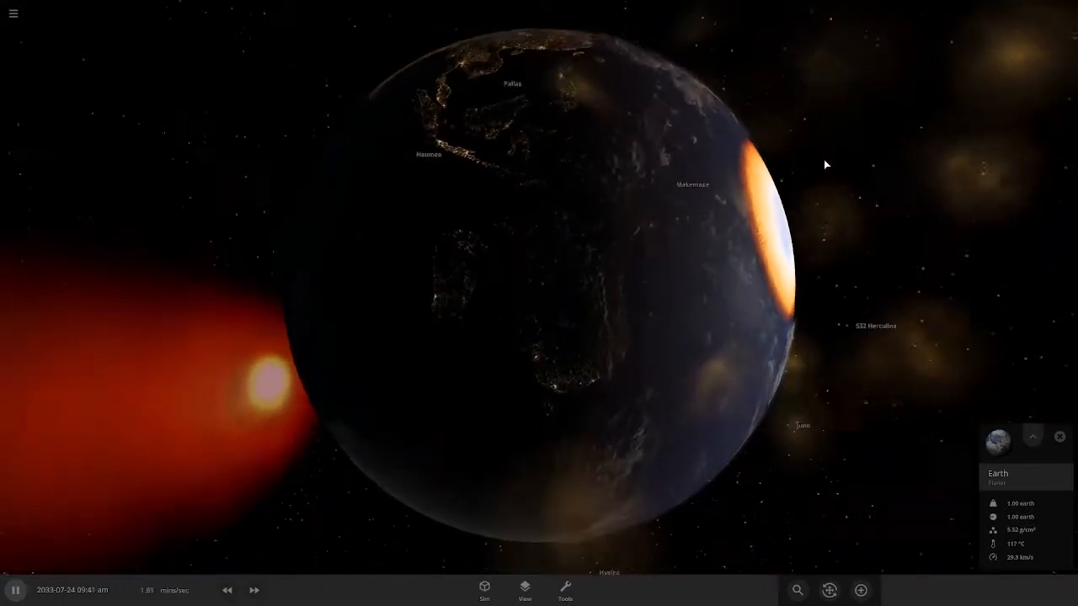
{"action": "left_click_drag", "start_coordinate": [760, 215], "coordinate": [698, 221]}
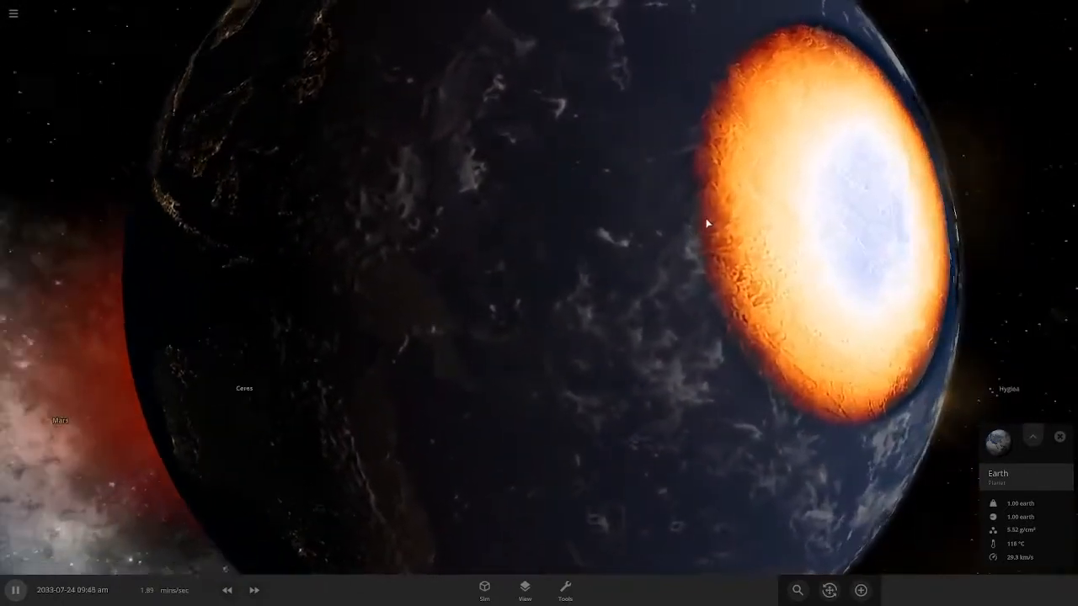
{"action": "scroll", "scroll_direction": "up", "scroll_amount": 3}
{"action": "scroll", "scroll_direction": "down", "scroll_amount": 3}
{"action": "left_click_drag", "start_coordinate": [594, 289], "coordinate": [585, 313]}
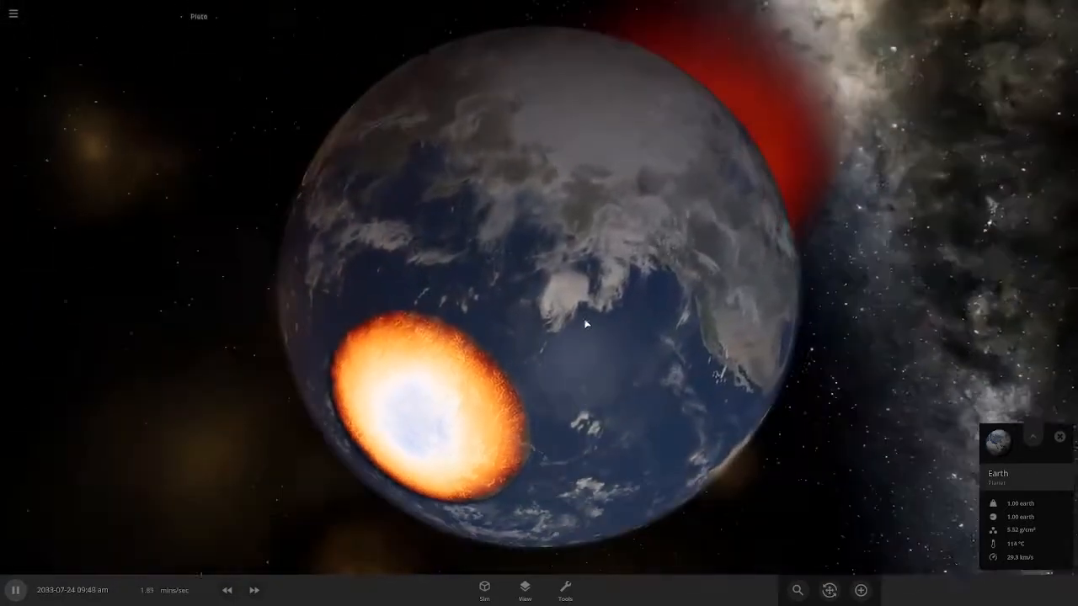
{"action": "left_click_drag", "start_coordinate": [748, 258], "coordinate": [789, 205]}
{"action": "left_click_drag", "start_coordinate": [666, 298], "coordinate": [577, 320]}
{"action": "left_click_drag", "start_coordinate": [618, 159], "coordinate": [768, 412]}
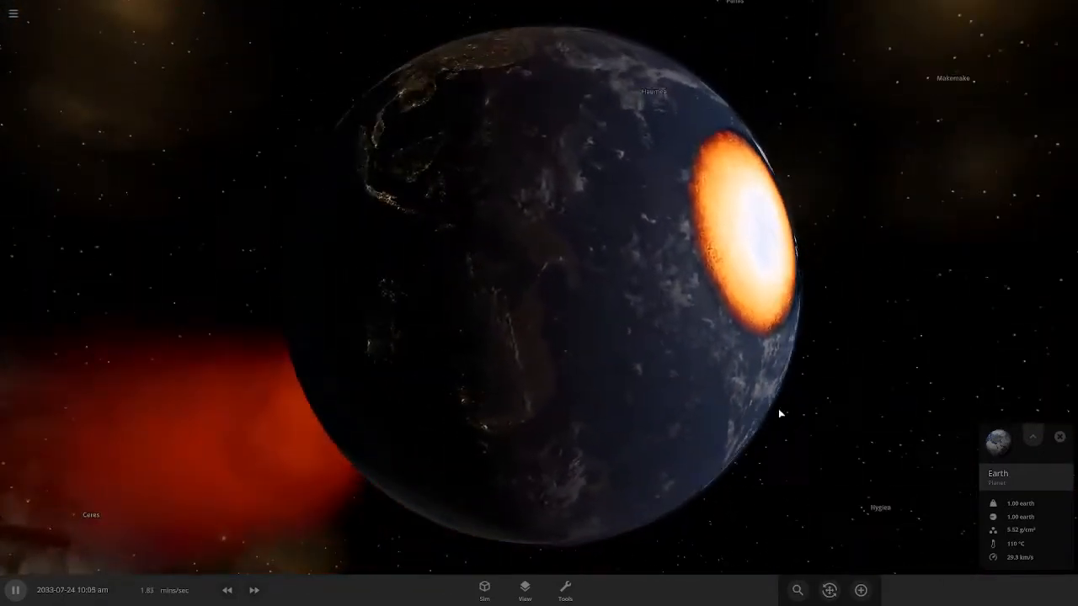
{"action": "left_click_drag", "start_coordinate": [710, 545], "coordinate": [648, 360]}
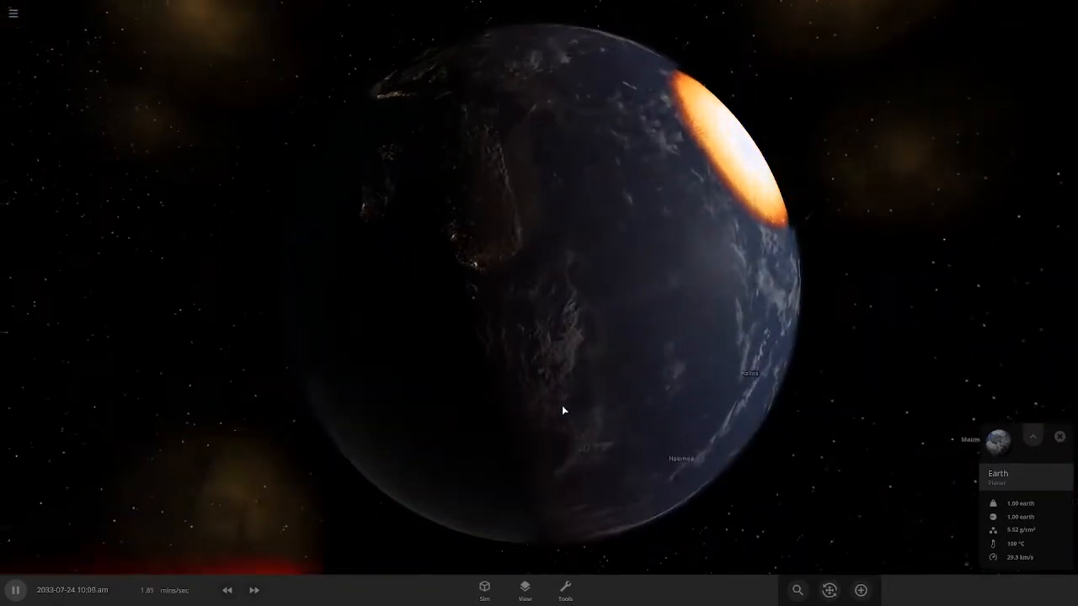
{"action": "scroll", "scroll_direction": "up", "scroll_amount": 3}
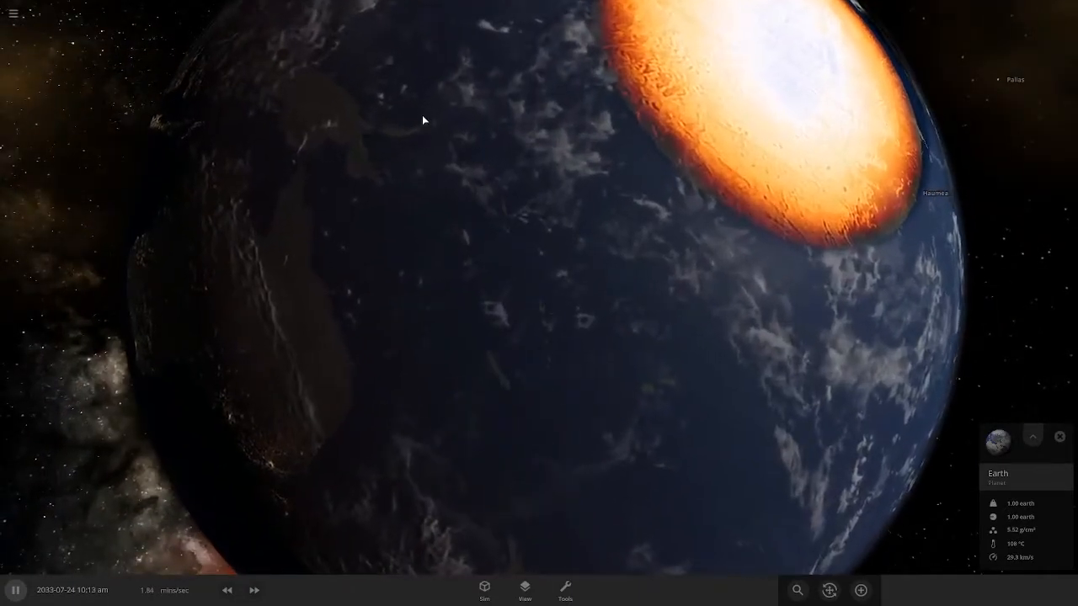
{"action": "left_click_drag", "start_coordinate": [423, 121], "coordinate": [553, 277]}
{"action": "scroll", "scroll_direction": "down", "scroll_amount": 3}
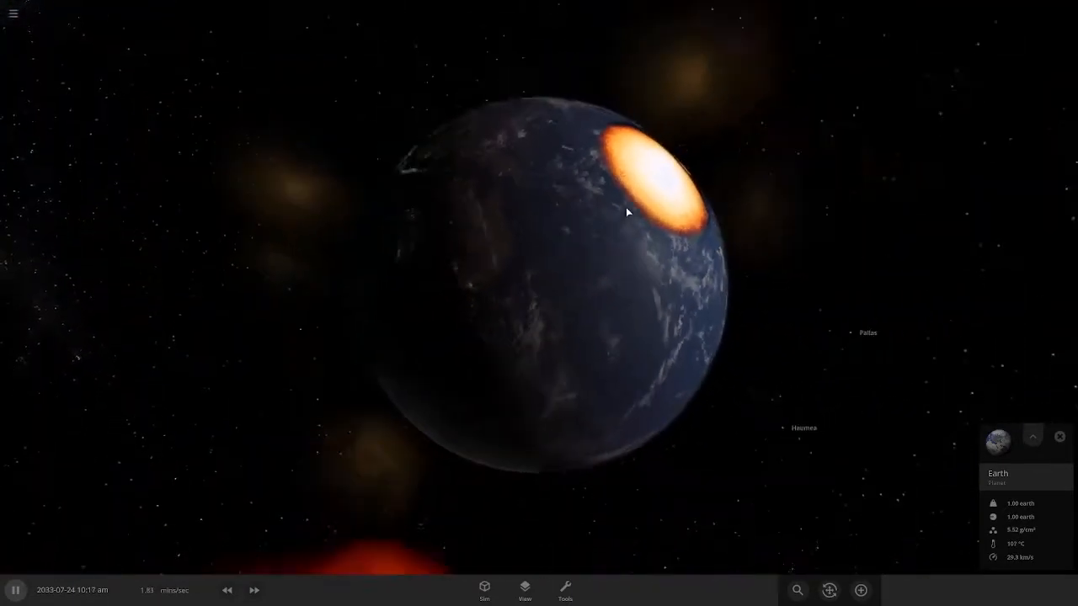
{"action": "left_click_drag", "start_coordinate": [526, 321], "coordinate": [390, 343]}
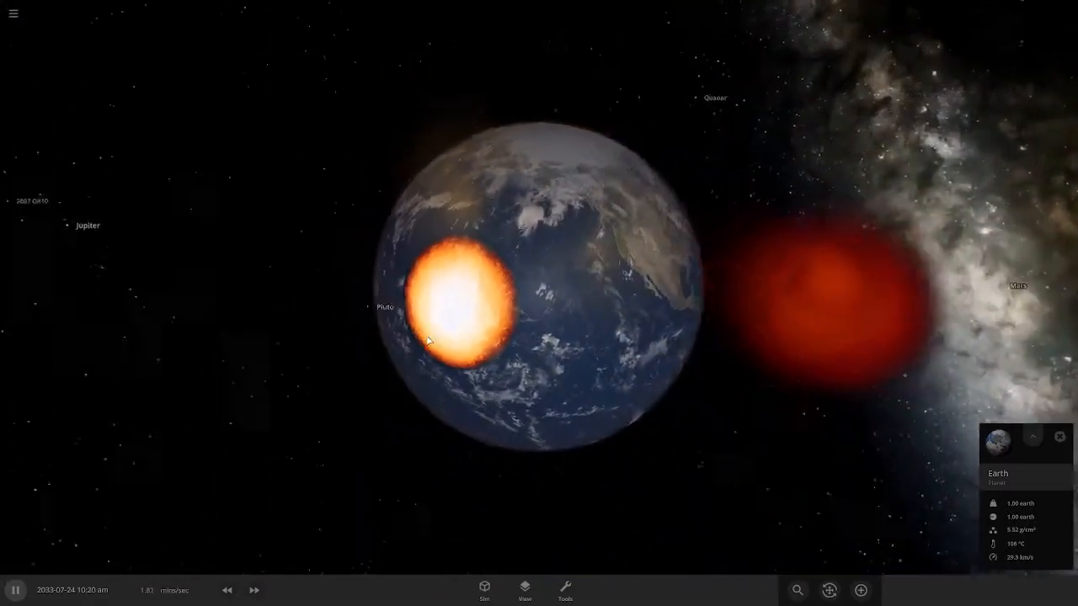
{"action": "scroll", "scroll_direction": "up", "scroll_amount": 3}
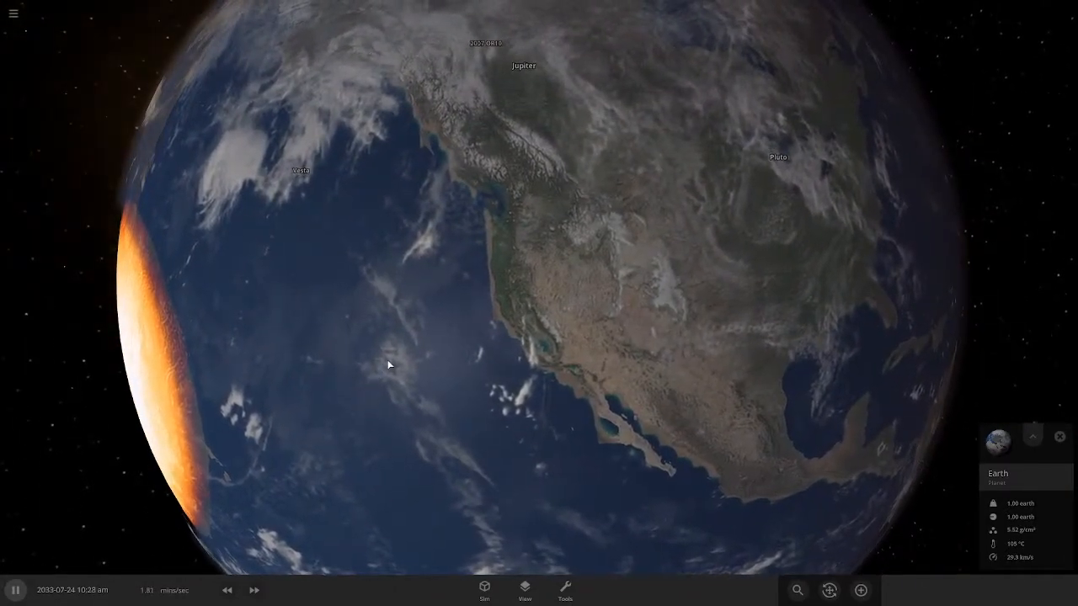
{"action": "scroll", "scroll_direction": "down", "scroll_amount": 3}
{"action": "left_click_drag", "start_coordinate": [549, 263], "coordinate": [219, 573]}
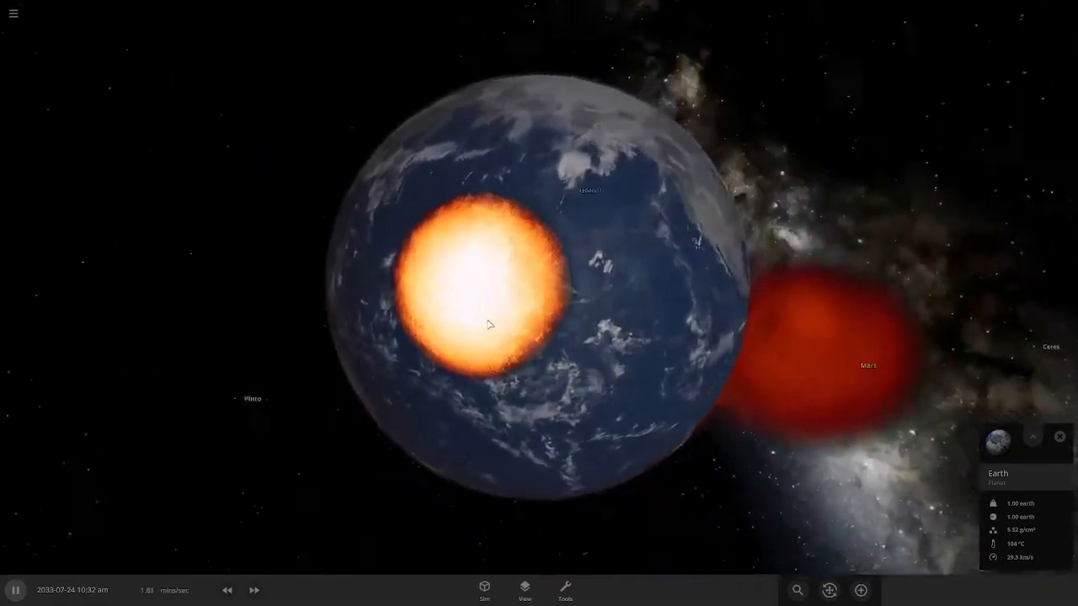
- Raise sim speed to about 1.89 hours/sec and orbit to watch the crater come back around
{"action": "left_click", "coordinate": [253, 591]}
{"action": "scroll", "scroll_direction": "down", "scroll_amount": 3}
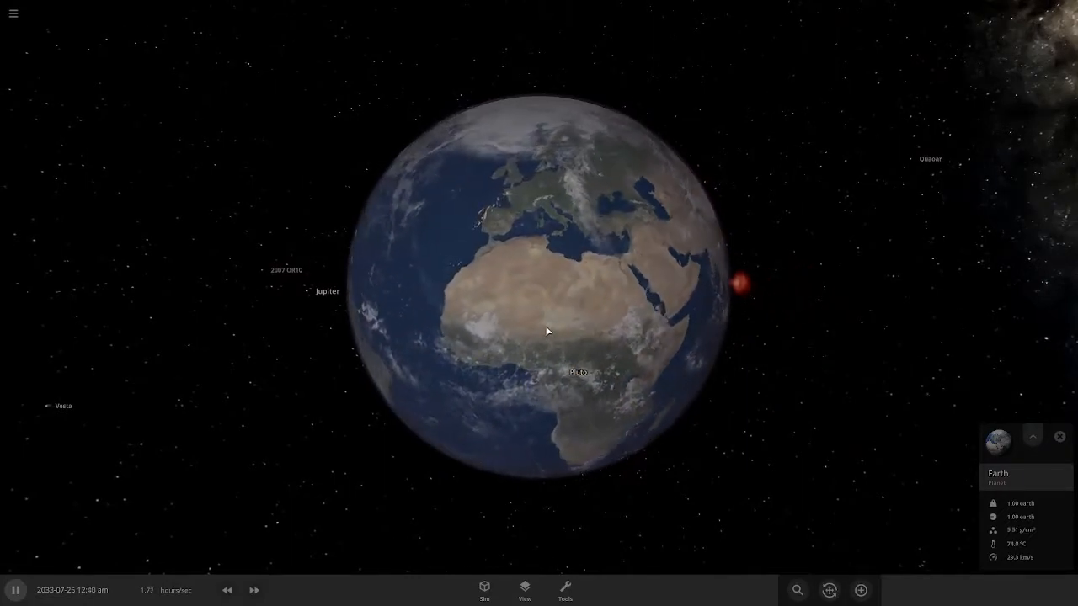
{"action": "scroll", "scroll_direction": "down", "scroll_amount": 3}
{"action": "left_click_drag", "start_coordinate": [557, 325], "coordinate": [558, 379]}
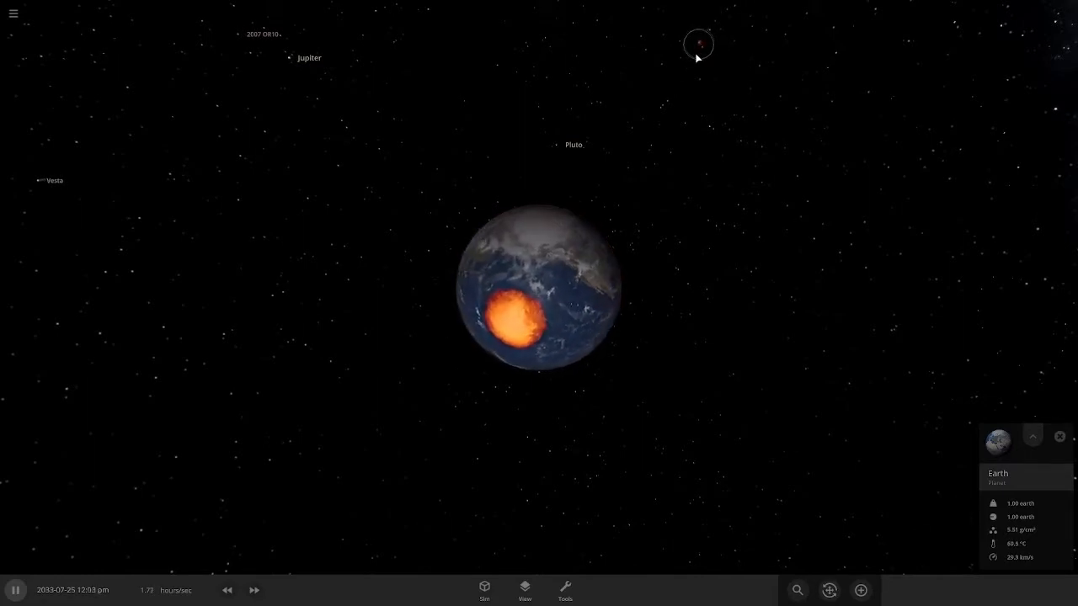
{"action": "scroll", "scroll_direction": "up", "scroll_amount": 3}
{"action": "left_click_drag", "start_coordinate": [583, 198], "coordinate": [500, 316]}
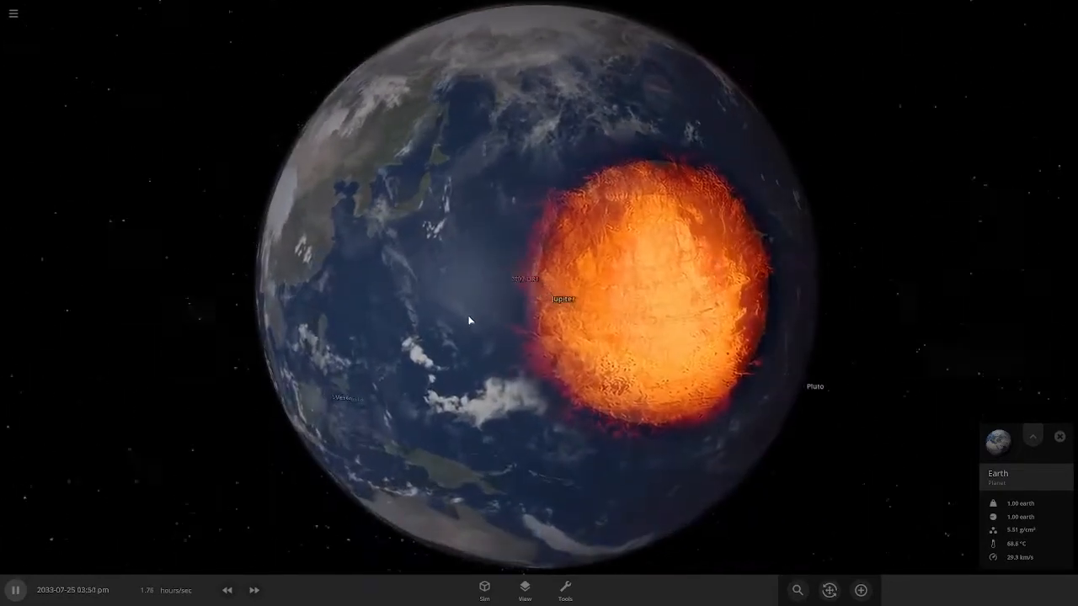
{"action": "left_click_drag", "start_coordinate": [389, 321], "coordinate": [521, 283]}
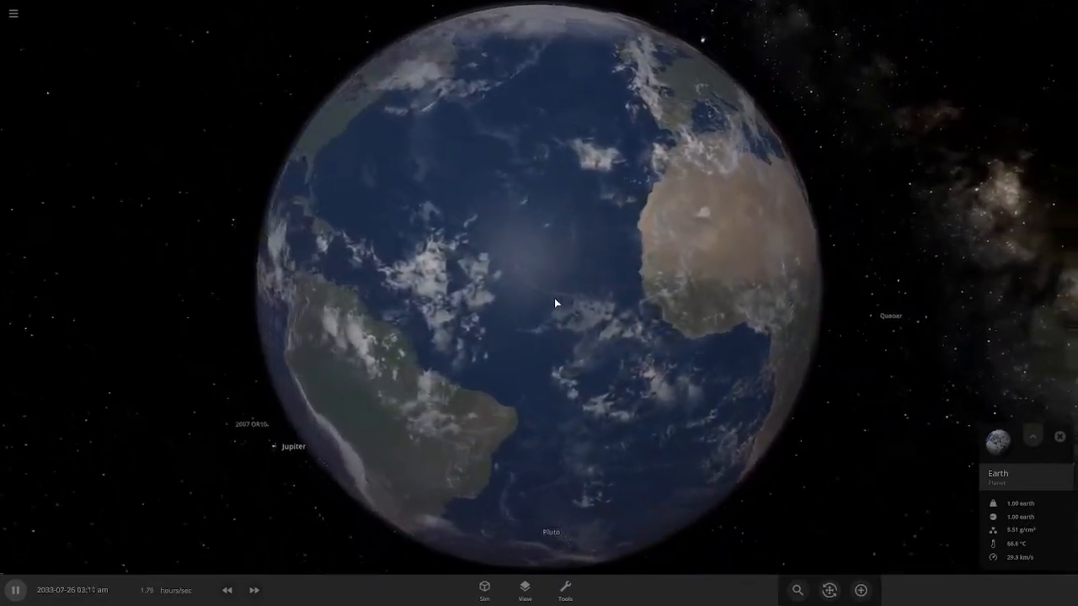
{"action": "left_click_drag", "start_coordinate": [568, 325], "coordinate": [506, 332]}
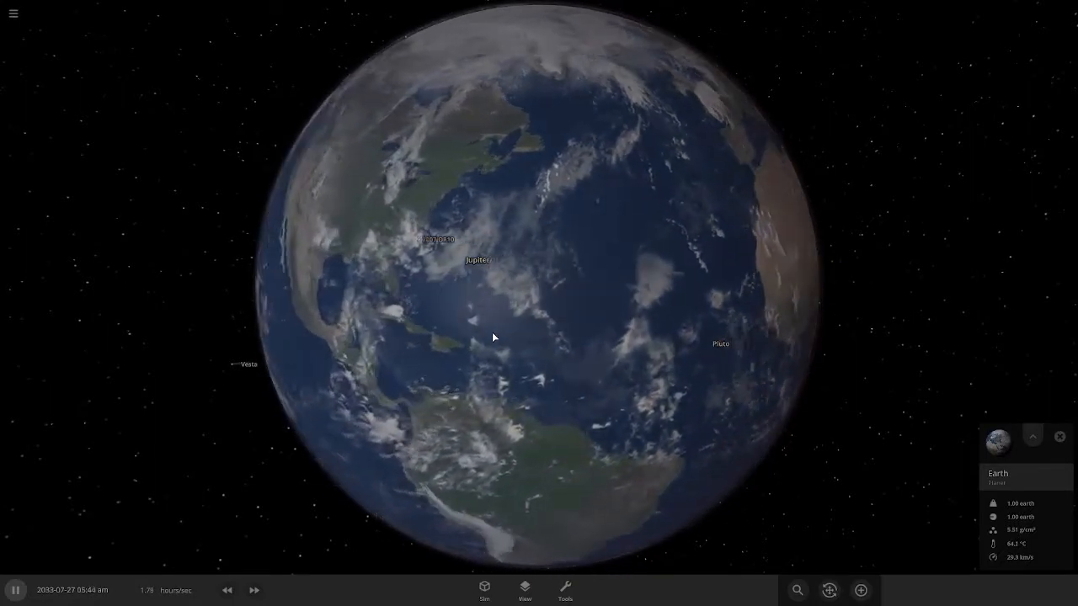
{"action": "left_click_drag", "start_coordinate": [493, 345], "coordinate": [563, 217]}
{"action": "scroll", "scroll_direction": "down", "scroll_amount": 3}
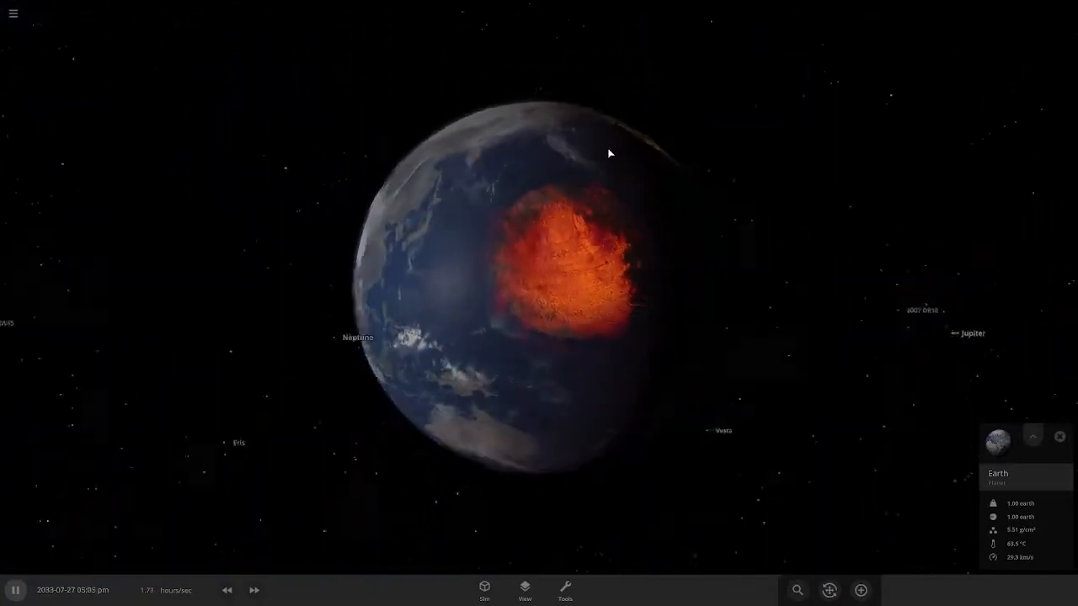
{"action": "scroll", "scroll_direction": "up", "scroll_amount": 3}
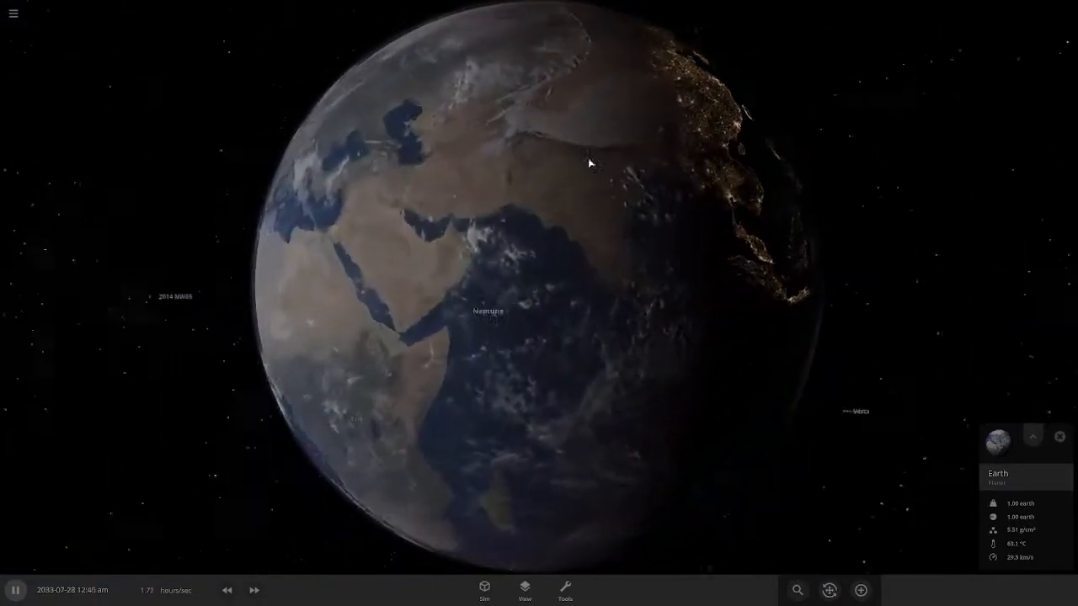
{"action": "left_click_drag", "start_coordinate": [532, 244], "coordinate": [547, 240]}
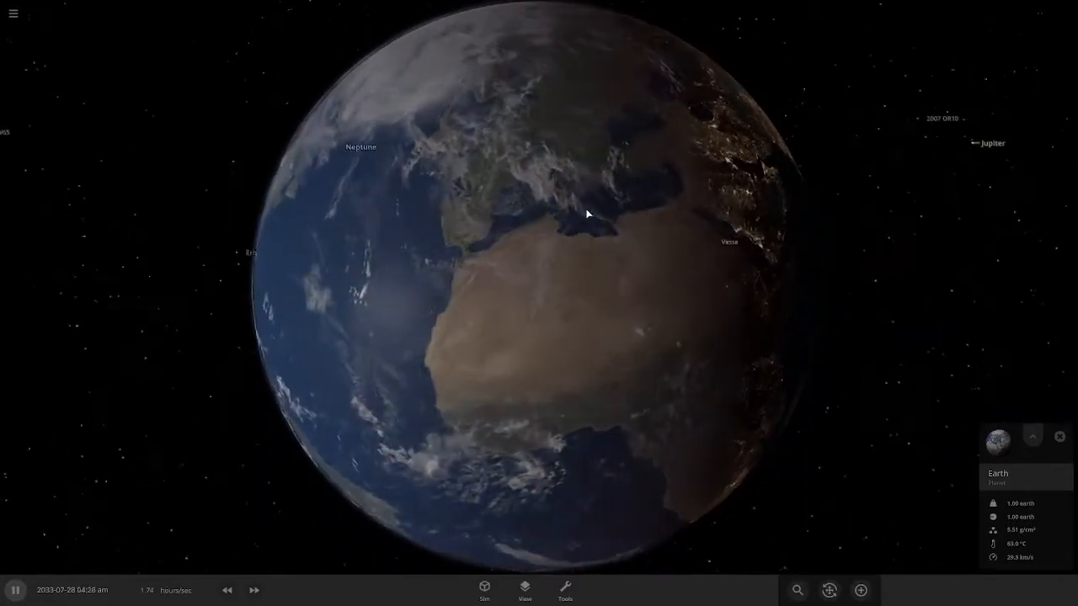
{"action": "scroll", "scroll_direction": "up", "scroll_amount": 3}
{"action": "scroll", "scroll_direction": "down", "scroll_amount": 3}
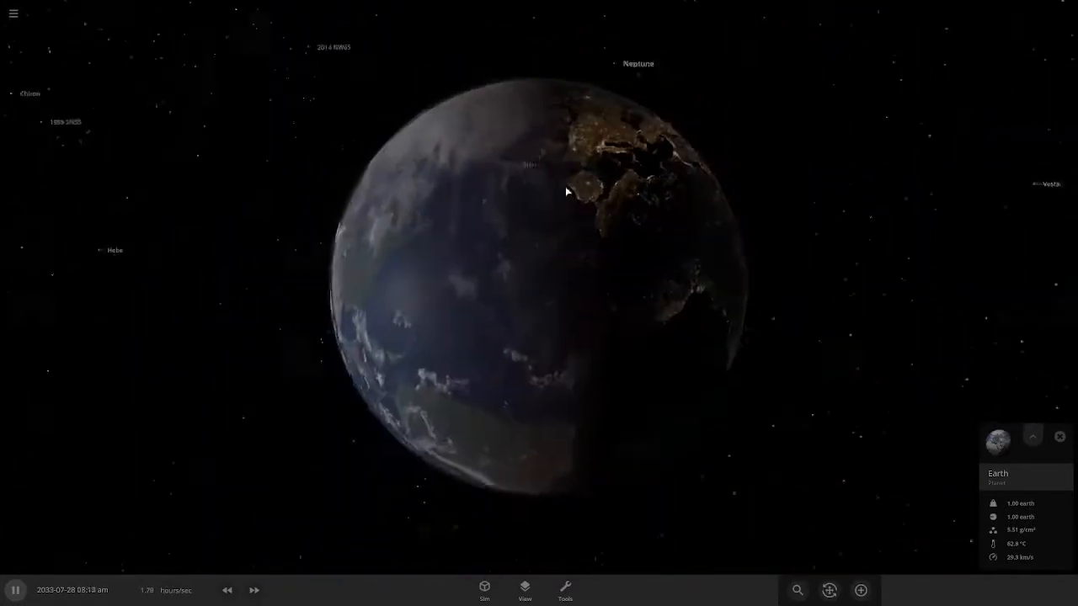
{"action": "left_click_drag", "start_coordinate": [570, 188], "coordinate": [622, 196]}
{"action": "scroll", "scroll_direction": "up", "scroll_amount": 3}
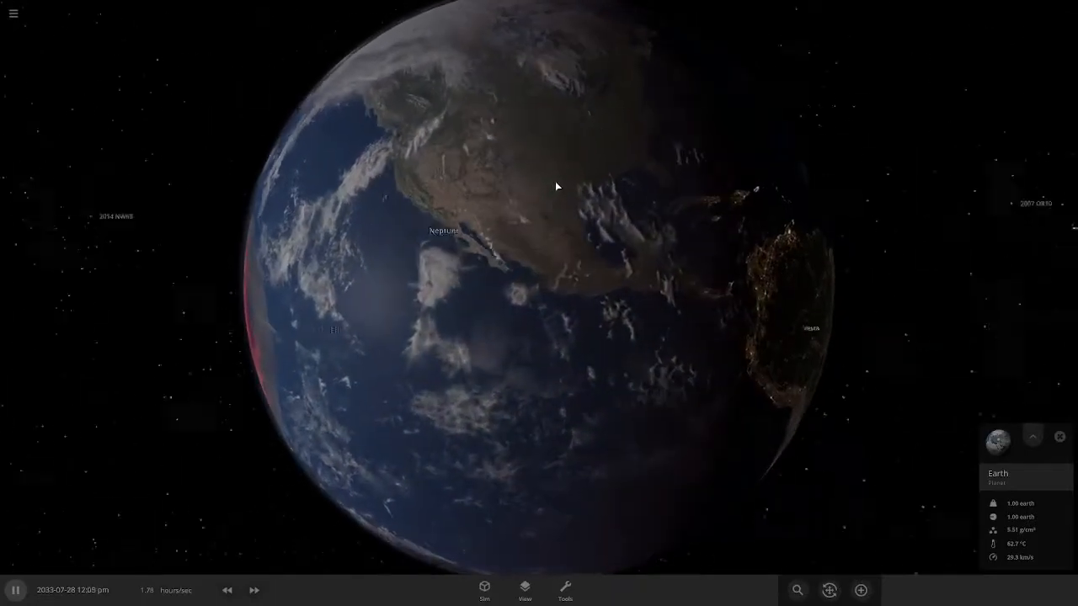
{"action": "left_click_drag", "start_coordinate": [476, 205], "coordinate": [508, 156]}
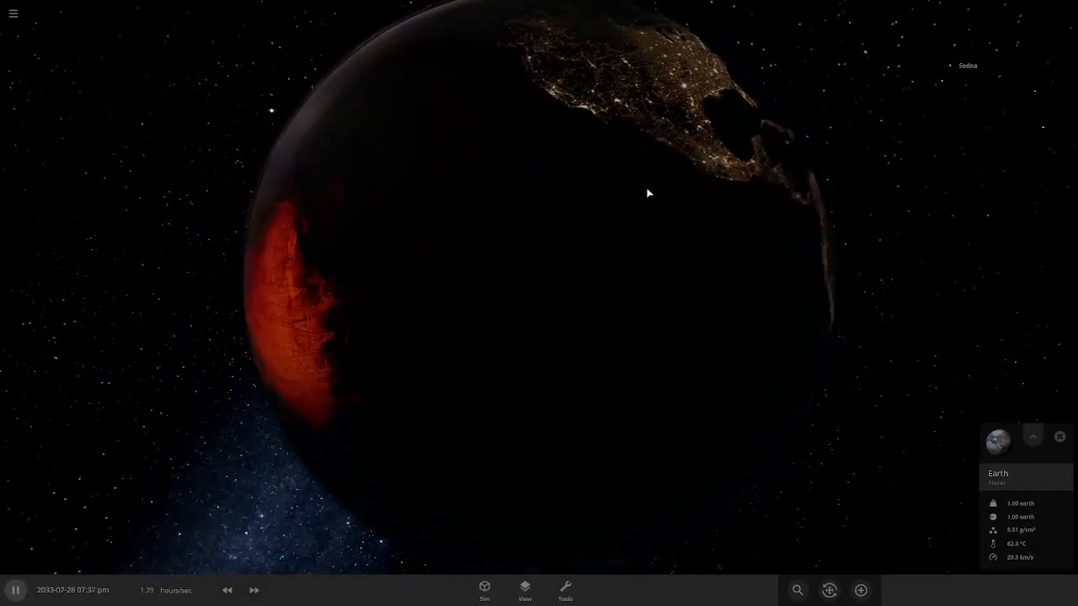
{"action": "scroll", "scroll_direction": "down", "scroll_amount": 3}
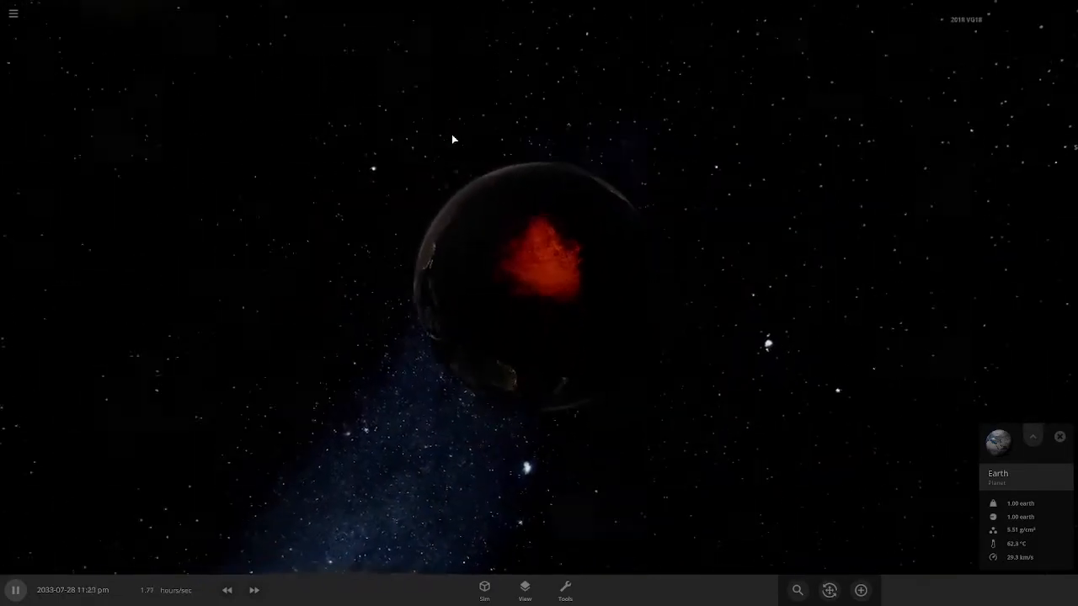
{"action": "left_click_drag", "start_coordinate": [364, 120], "coordinate": [351, 89]}
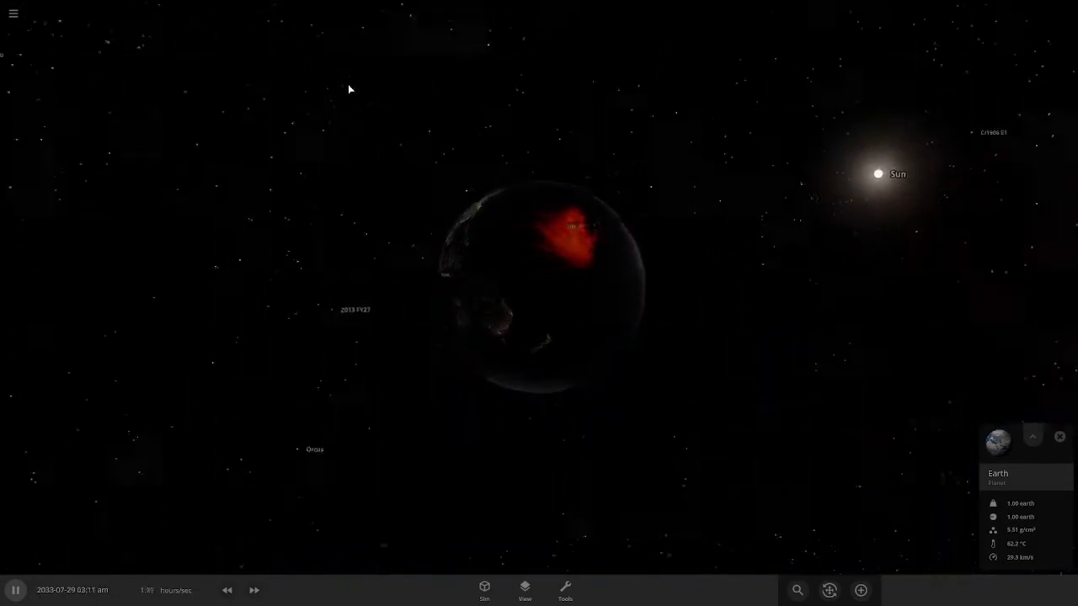
{"action": "scroll", "scroll_direction": "up", "scroll_amount": 3}
{"action": "left_click_drag", "start_coordinate": [127, 77], "coordinate": [460, 230]}
{"action": "scroll", "scroll_direction": "down", "scroll_amount": 3}
{"action": "scroll", "scroll_direction": "up", "scroll_amount": 3}
{"action": "left_click_drag", "start_coordinate": [520, 205], "coordinate": [623, 224]}
{"action": "scroll", "scroll_direction": "down", "scroll_amount": 3}
{"action": "left_click_drag", "start_coordinate": [448, 230], "coordinate": [355, 219]}
{"action": "scroll", "scroll_direction": "up", "scroll_amount": 3}
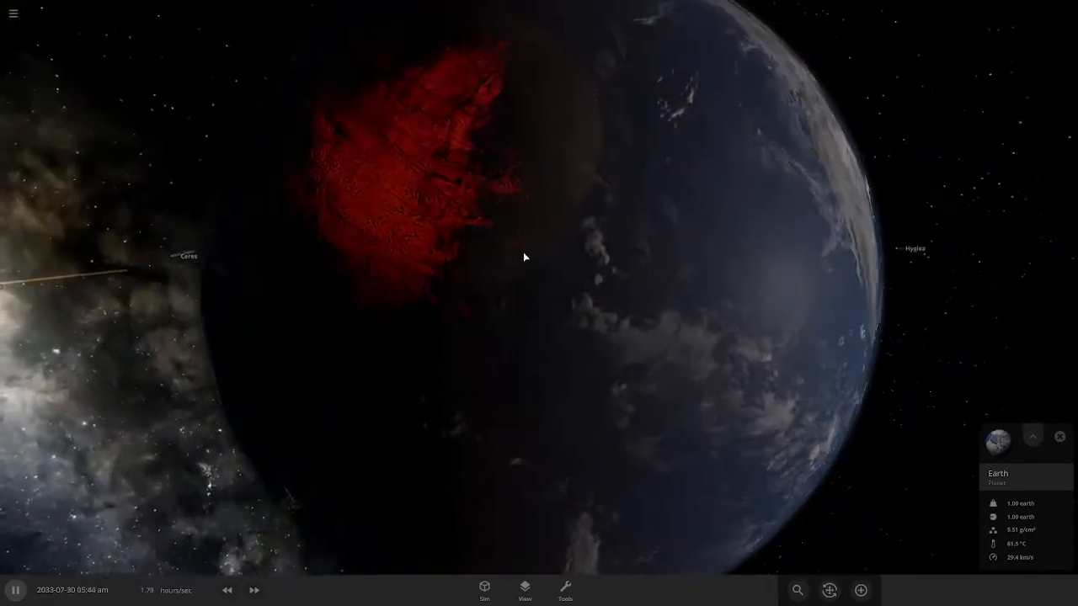
{"action": "key", "text": "space"}
{"action": "left_click_drag", "start_coordinate": [435, 262], "coordinate": [517, 277]}
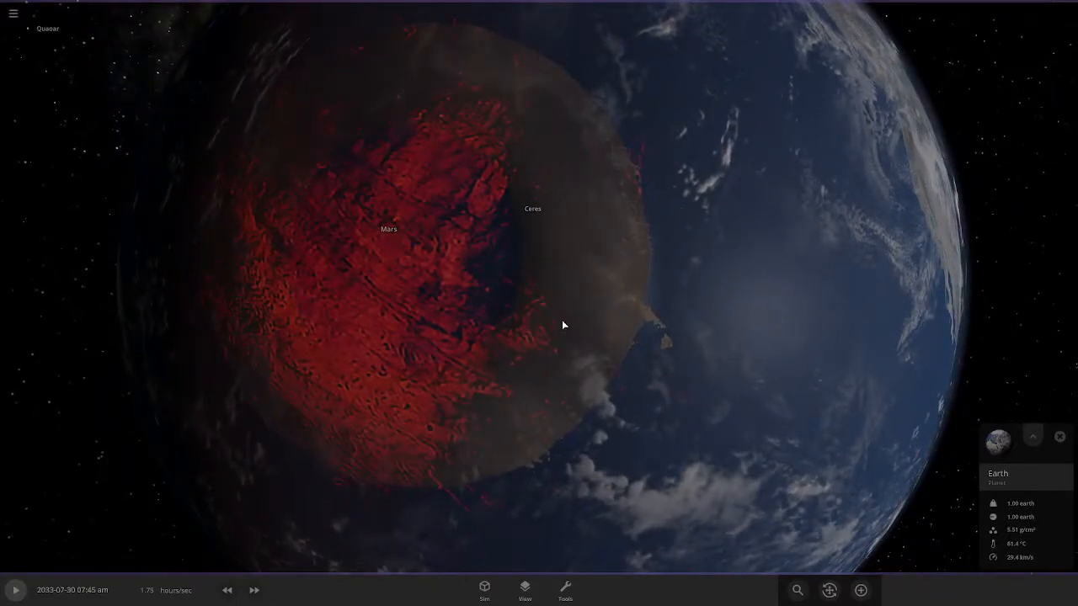
{"action": "scroll", "scroll_direction": "down", "scroll_amount": 3}
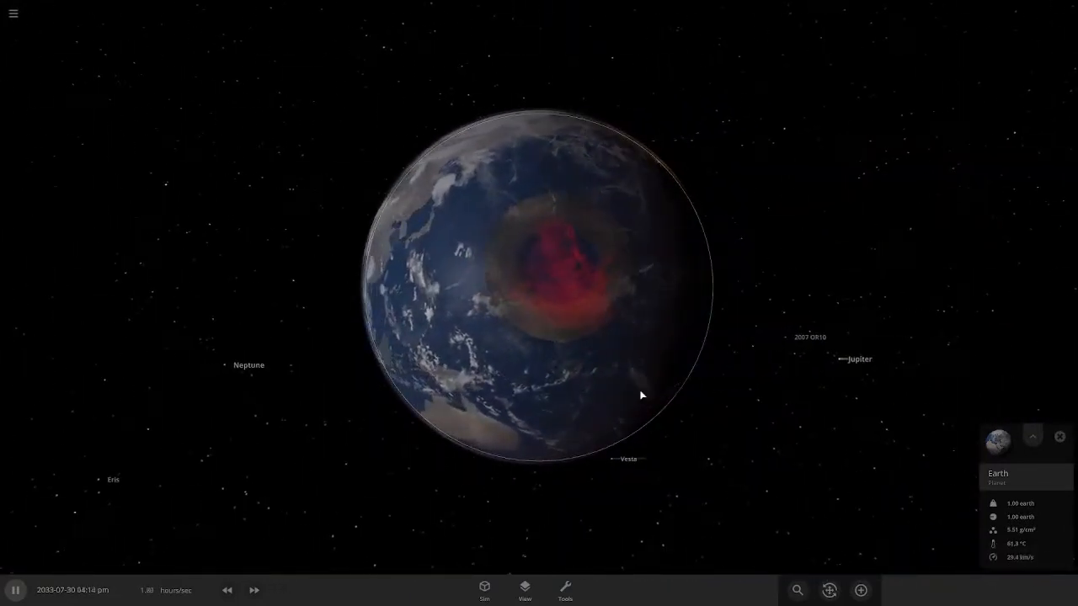
- Pick Theia from the object catalogue, then close it so Earth fills the view
{"action": "left_click_drag", "start_coordinate": [565, 267], "coordinate": [637, 239]}
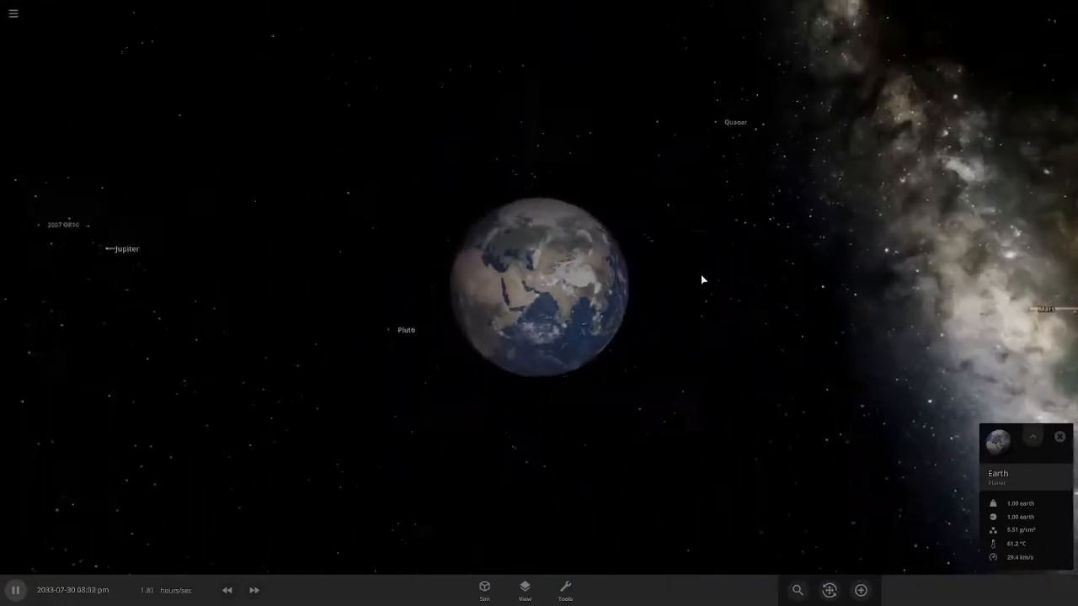
{"action": "left_click", "coordinate": [861, 589]}
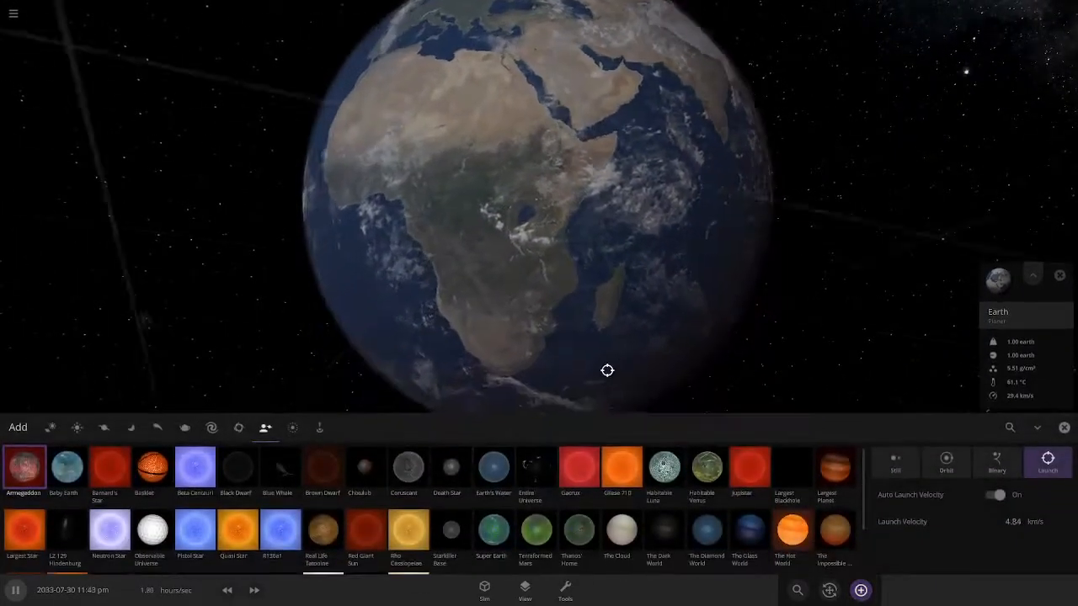
{"action": "scroll", "scroll_direction": "down", "scroll_amount": 3}
{"action": "scroll", "scroll_direction": "down", "scroll_amount": 3}
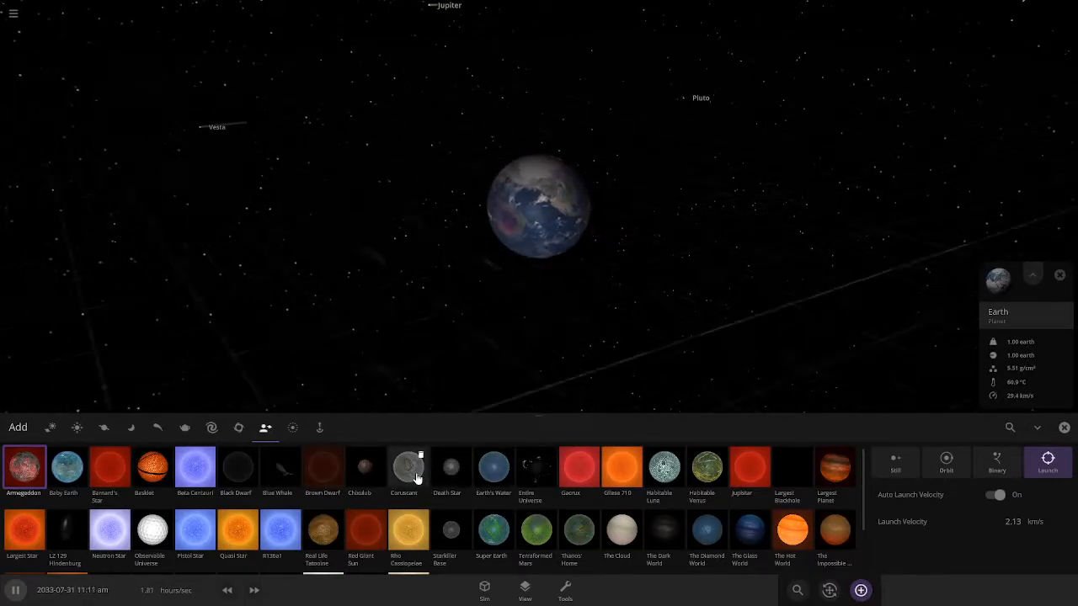
{"action": "scroll", "scroll_direction": "down", "scroll_amount": 3}
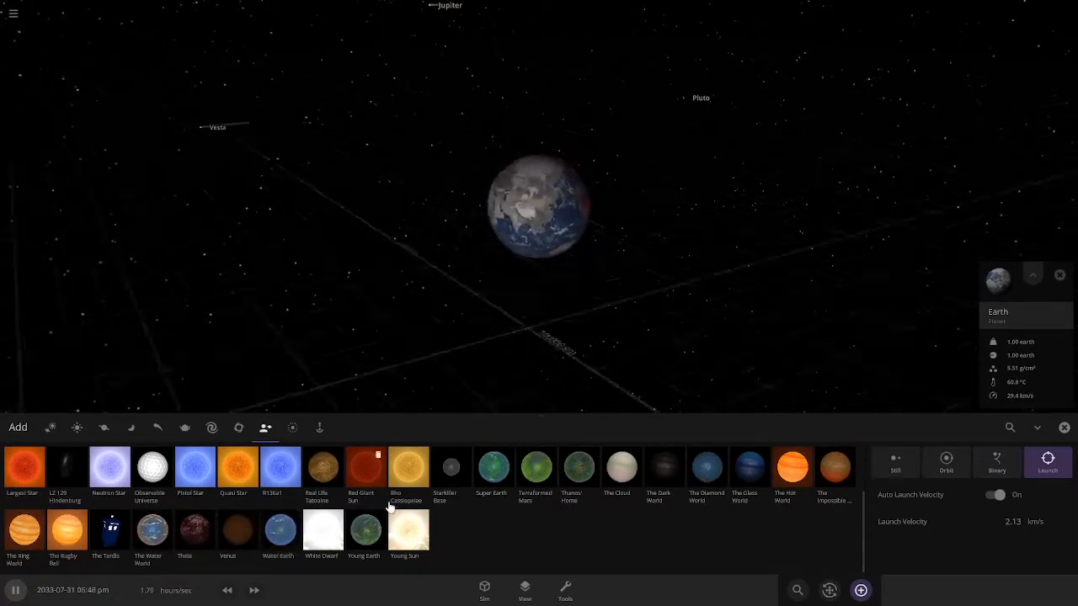
{"action": "scroll", "scroll_direction": "up", "scroll_amount": 3}
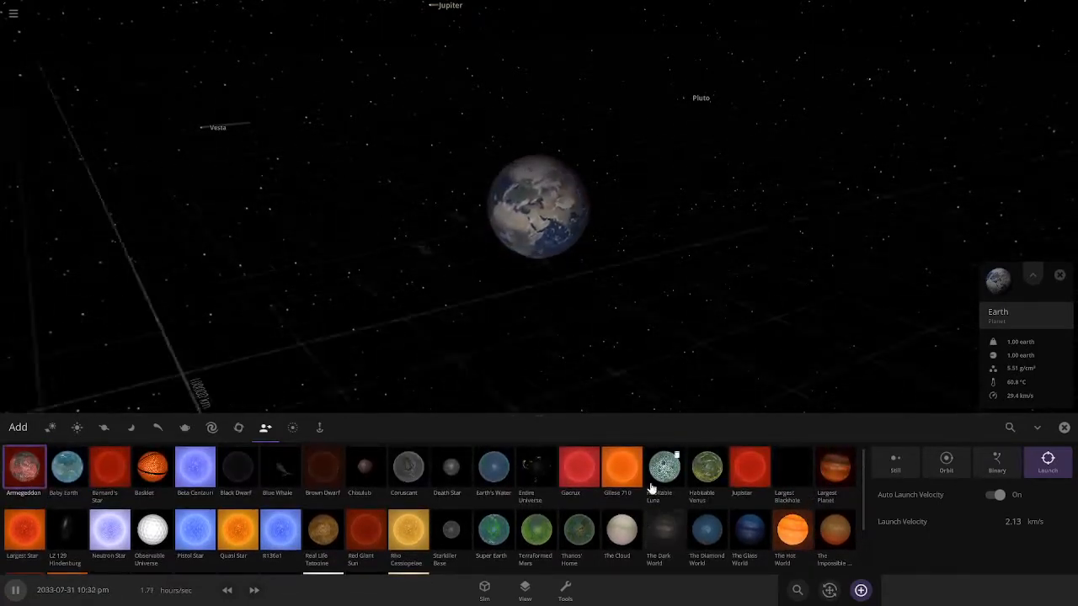
{"action": "scroll", "scroll_direction": "down", "scroll_amount": 3}
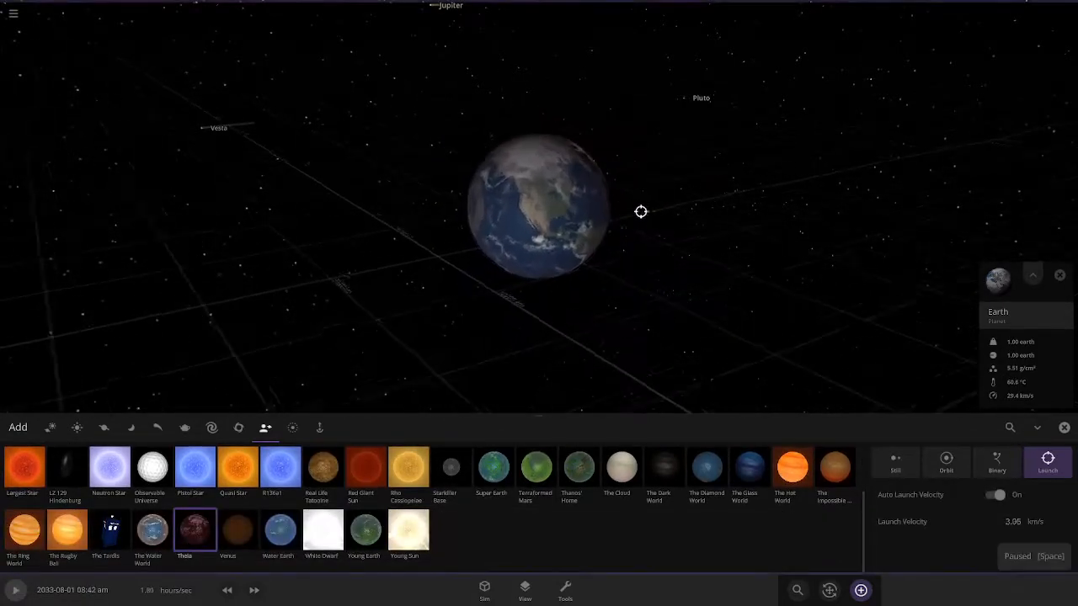
{"action": "left_click_drag", "start_coordinate": [660, 206], "coordinate": [736, 193]}
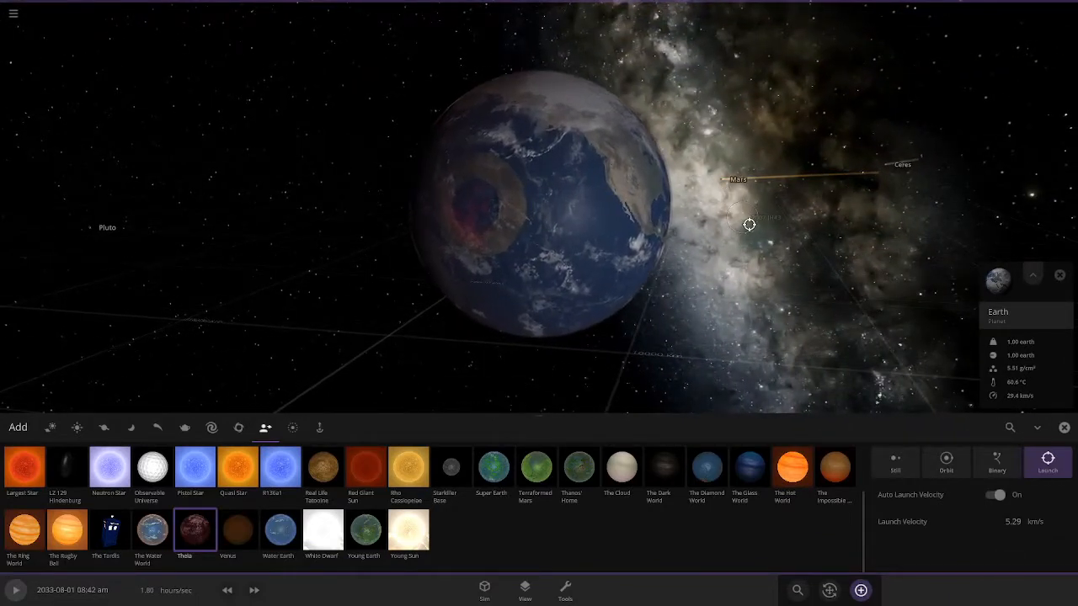
{"action": "scroll", "scroll_direction": "down", "scroll_amount": 3}
{"action": "key", "text": "Escape"}
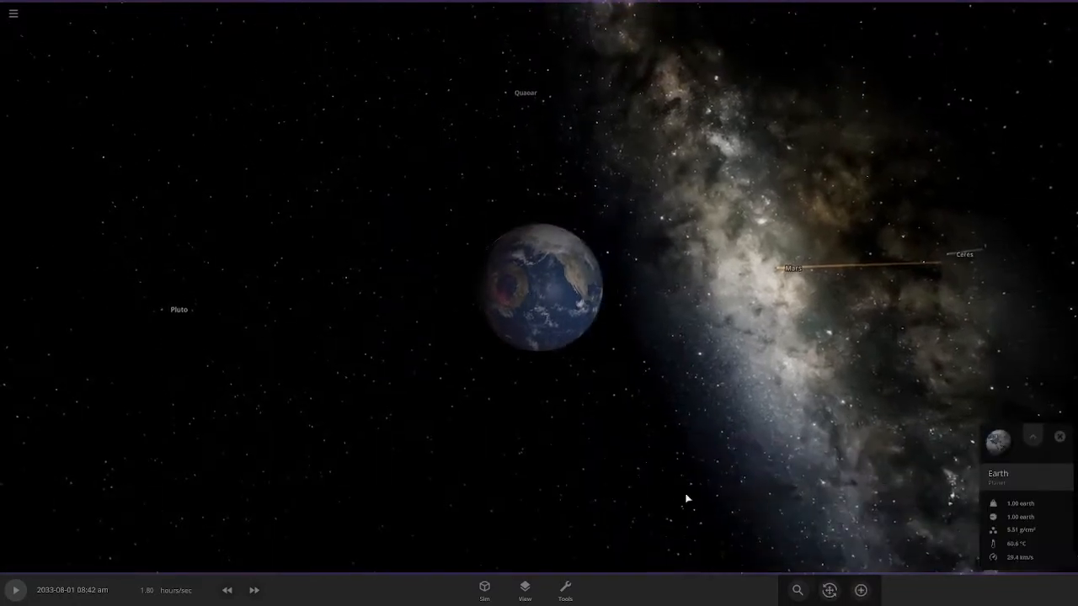
- Toggle the Add panel and swing the camera around Earth until Mars comes into sight
{"action": "left_click", "coordinate": [859, 590]}
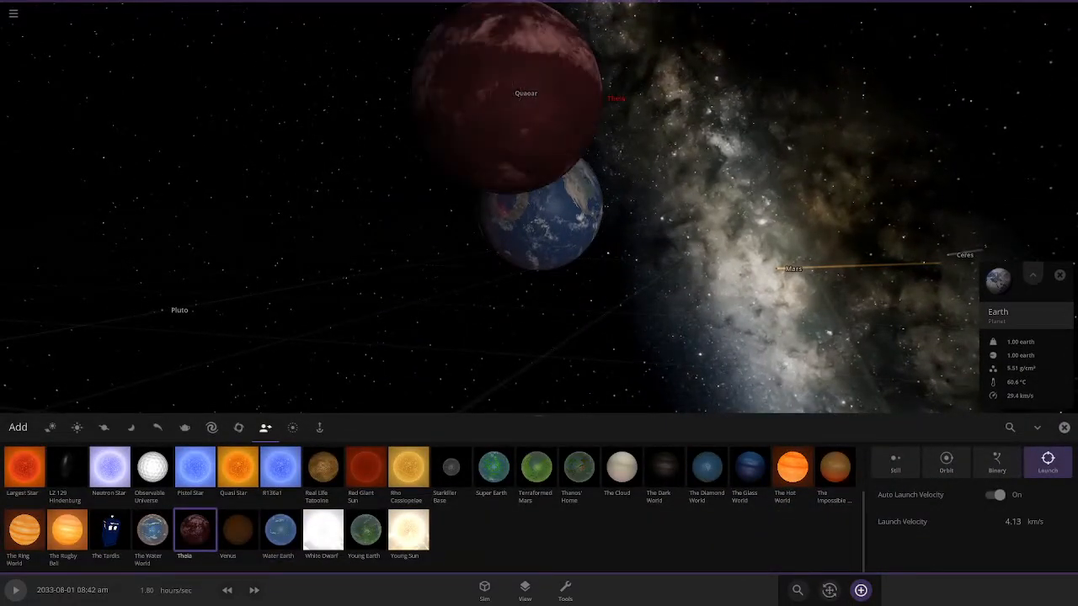
{"action": "left_click", "coordinate": [861, 590]}
{"action": "left_click_drag", "start_coordinate": [600, 323], "coordinate": [236, 344]}
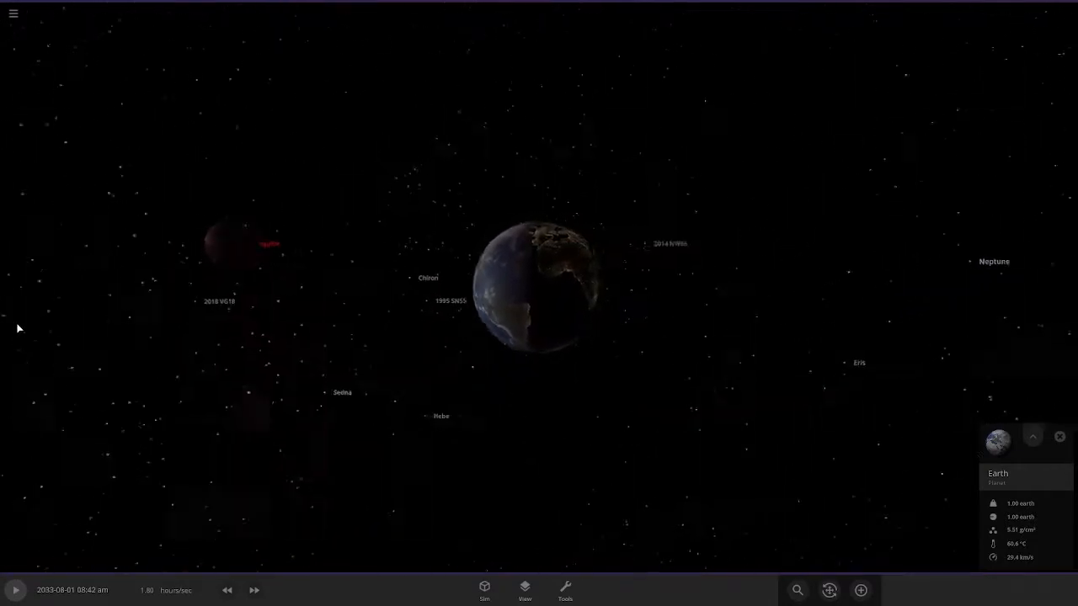
{"action": "left_click_drag", "start_coordinate": [36, 315], "coordinate": [139, 318]}
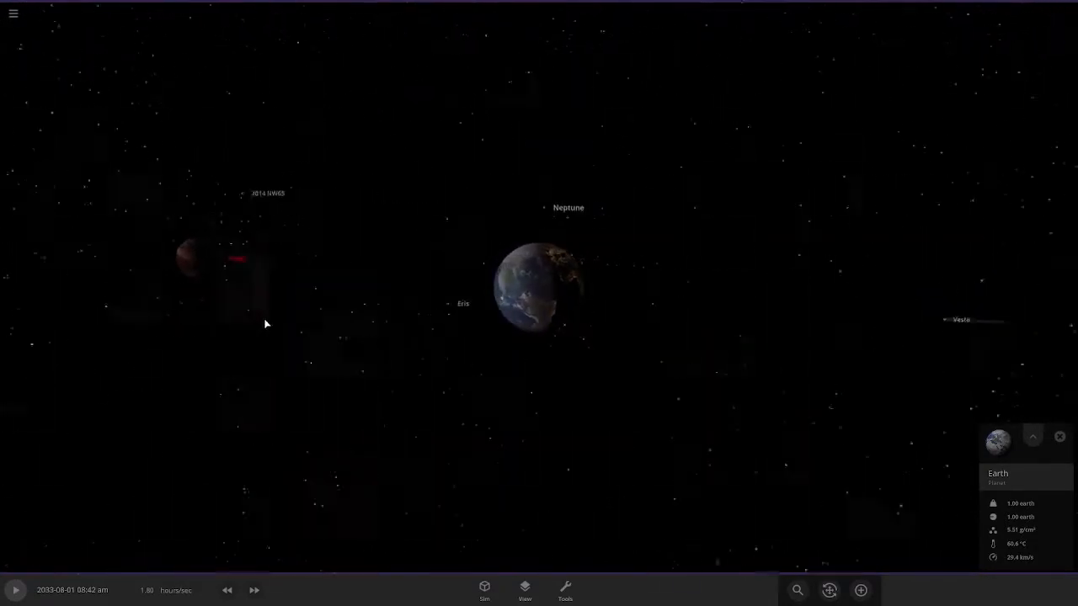
{"action": "left_click_drag", "start_coordinate": [418, 310], "coordinate": [480, 296]}
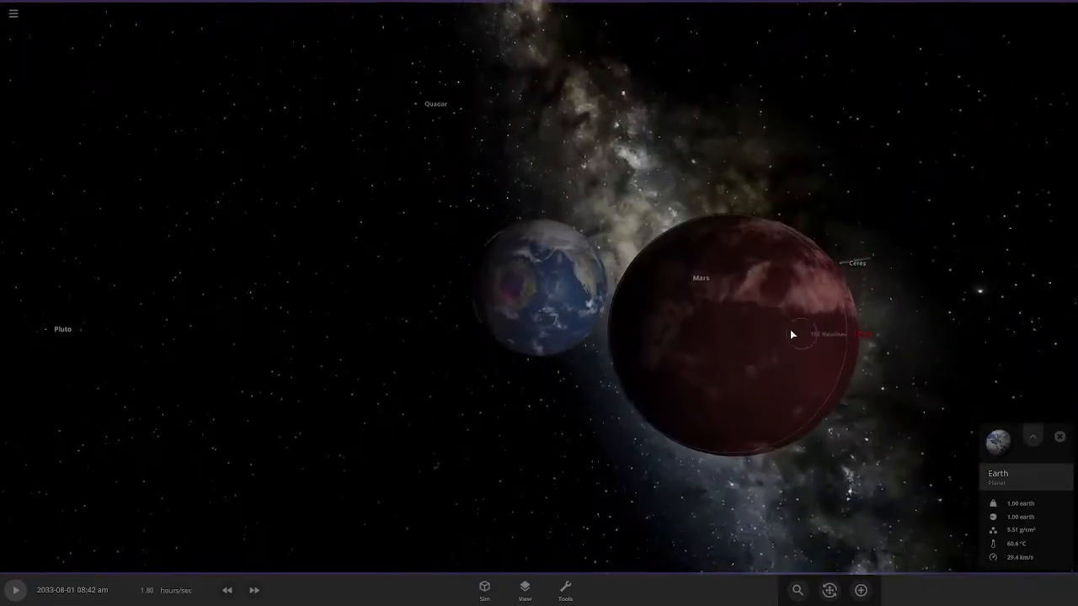
- Drop Theia into place right beside Earth, opening its property details
{"action": "left_click", "coordinate": [800, 331]}
{"action": "left_click", "coordinate": [701, 379]}
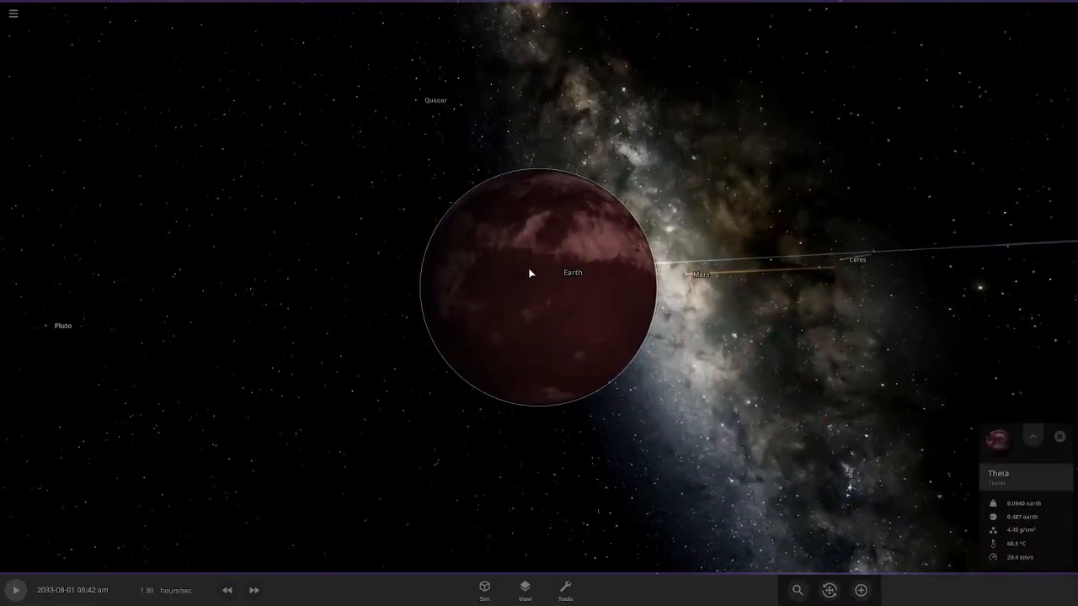
{"action": "left_click_drag", "start_coordinate": [529, 273], "coordinate": [661, 288]}
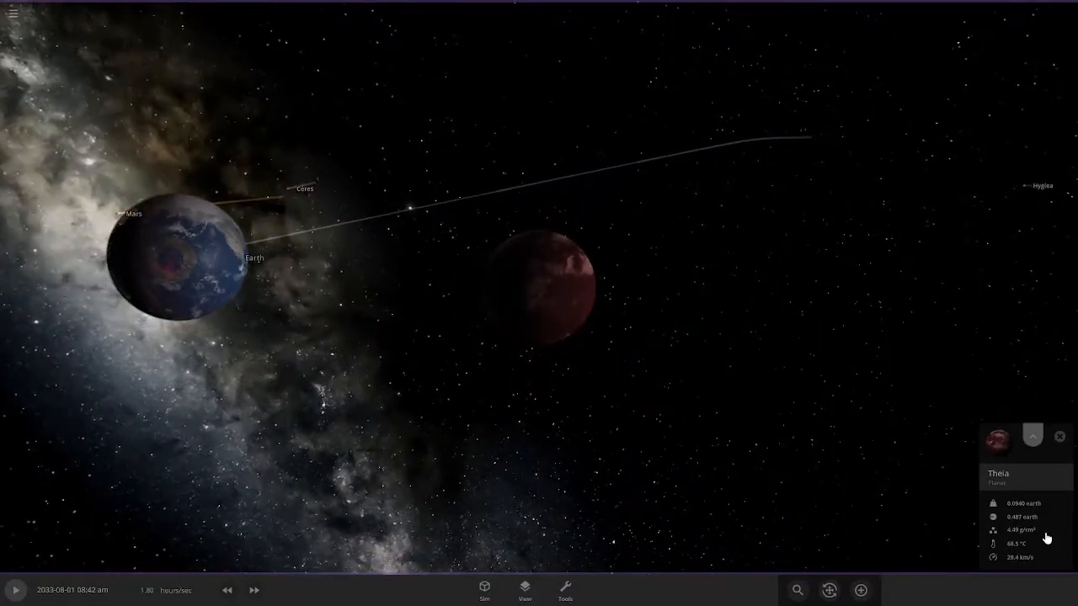
- Give Theia a speed of 200 km/s from its properties and watch it near Earth
{"action": "left_click", "coordinate": [1017, 462]}
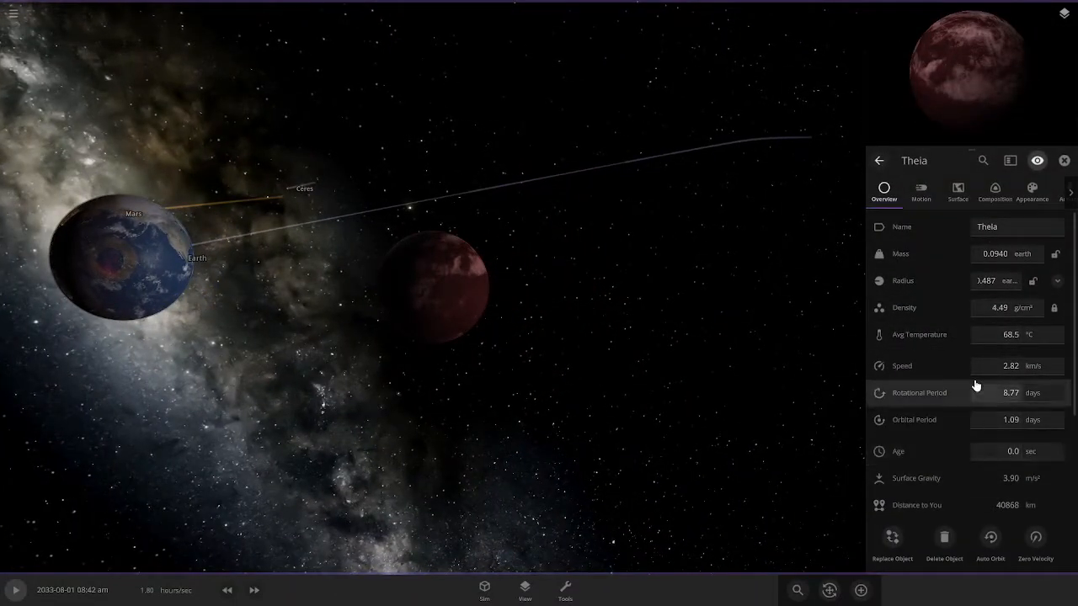
{"action": "left_click", "coordinate": [1002, 367]}
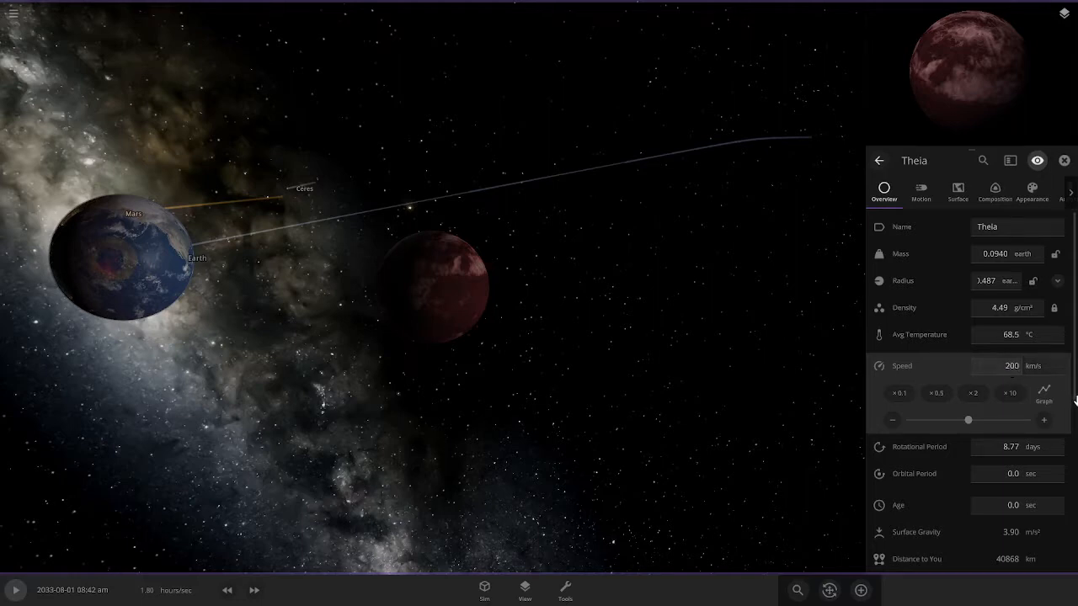
{"action": "left_click_drag", "start_coordinate": [501, 322], "coordinate": [607, 345]}
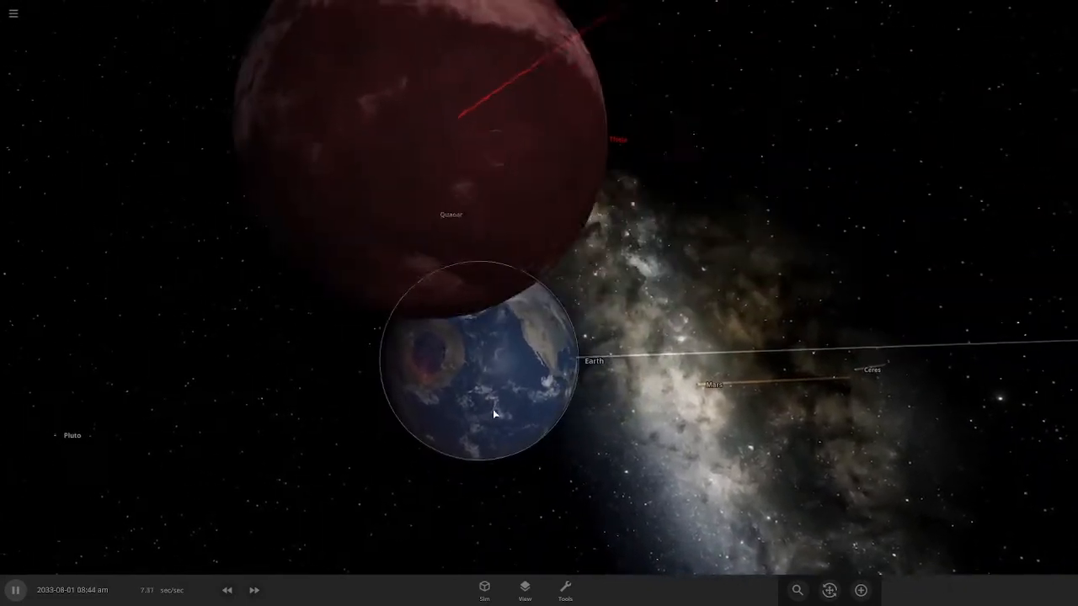
{"action": "left_click", "coordinate": [517, 409]}
{"action": "double_click", "coordinate": [517, 409]}
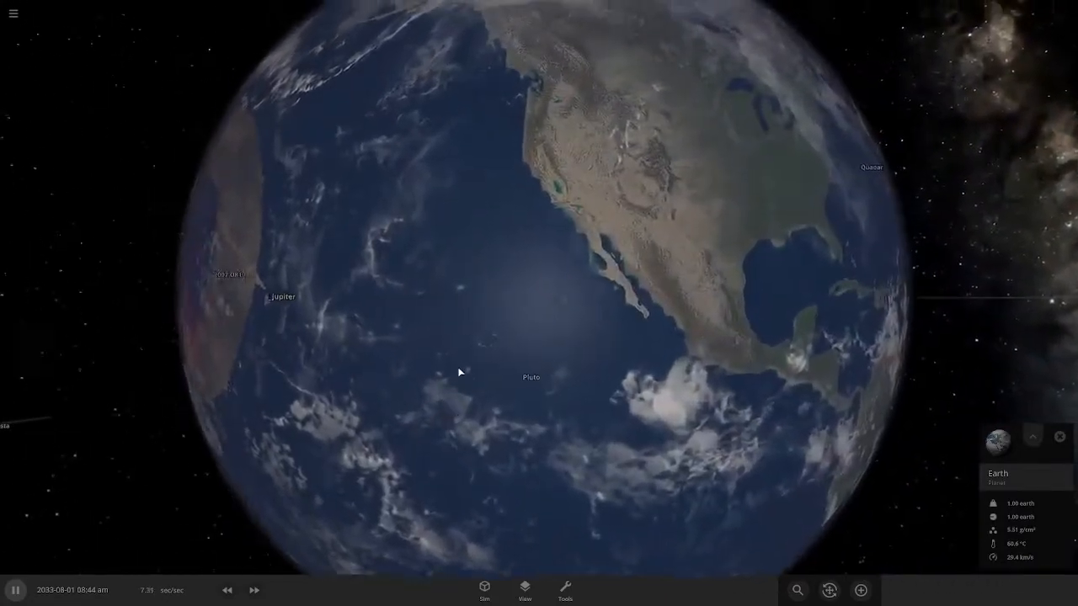
{"action": "scroll", "scroll_direction": "up", "scroll_amount": 3}
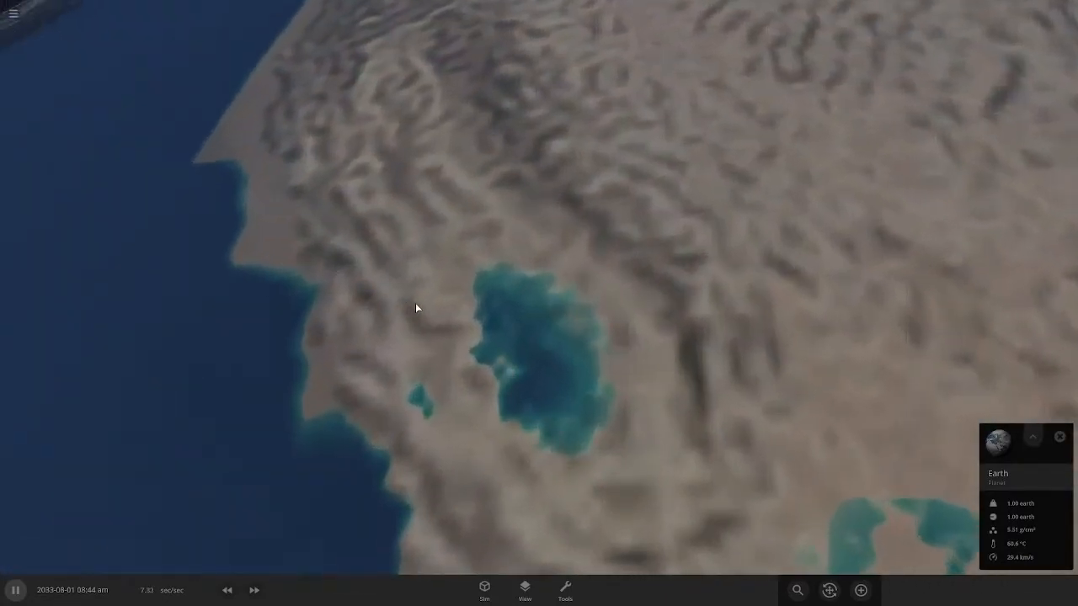
{"action": "key", "text": "space"}
{"action": "scroll", "scroll_direction": "up", "scroll_amount": 3}
{"action": "left_click_drag", "start_coordinate": [493, 305], "coordinate": [11, 386]}
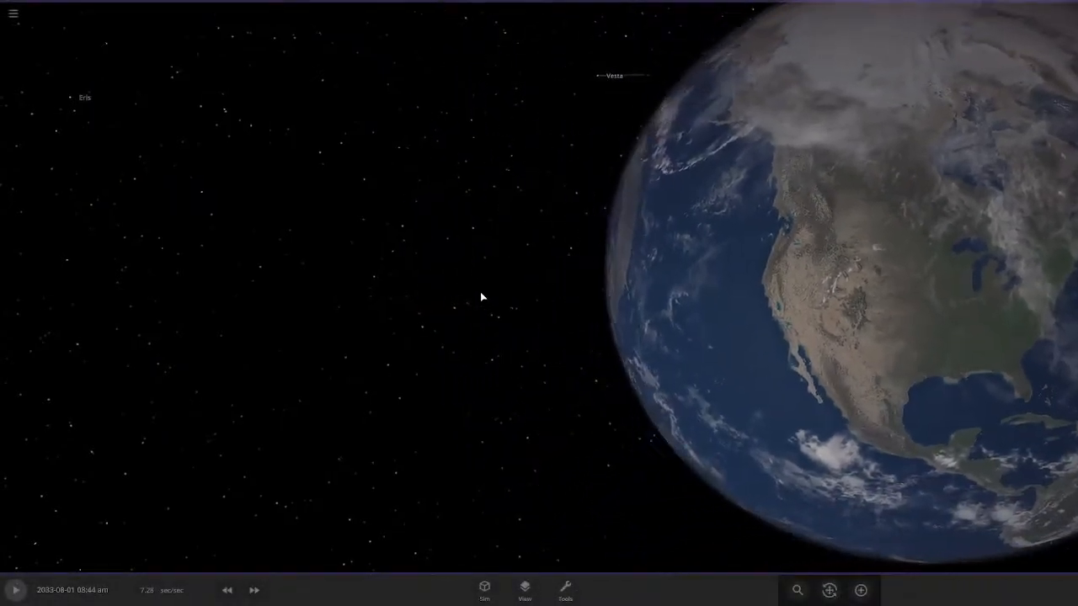
{"action": "left_click_drag", "start_coordinate": [482, 296], "coordinate": [665, 242]}
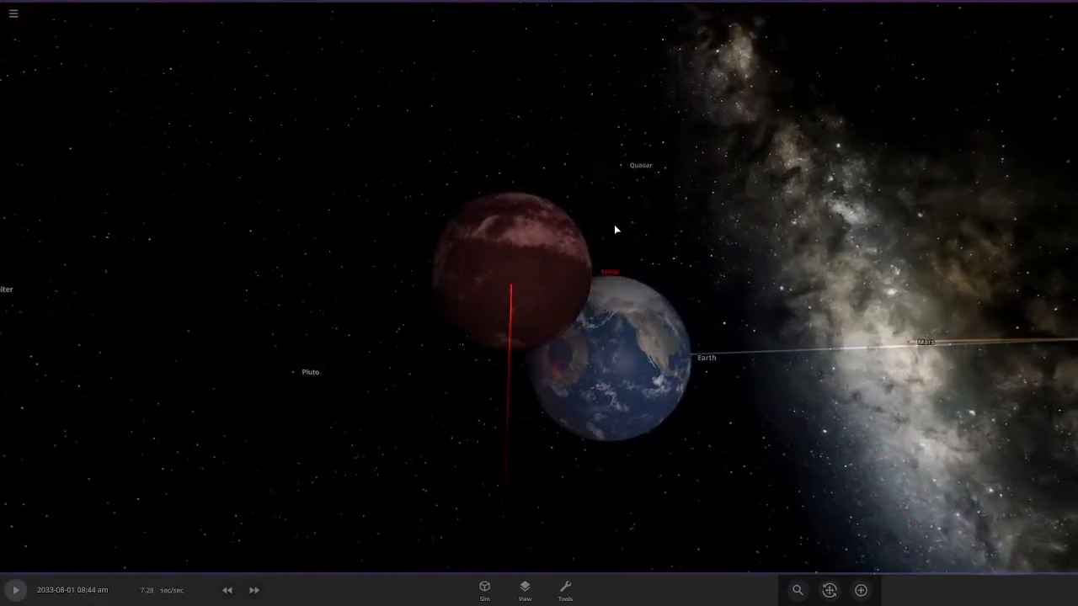
{"action": "key", "text": "space"}
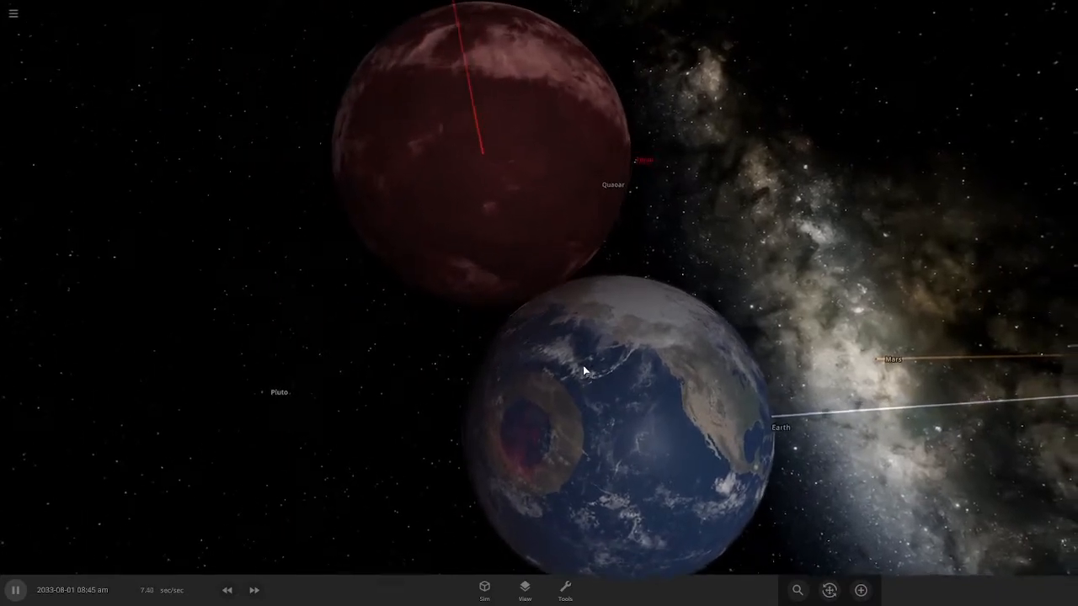
- Select Theia, pause the simulation and bring up its velocity arrow for editing
{"action": "left_click_drag", "start_coordinate": [583, 364], "coordinate": [557, 364]}
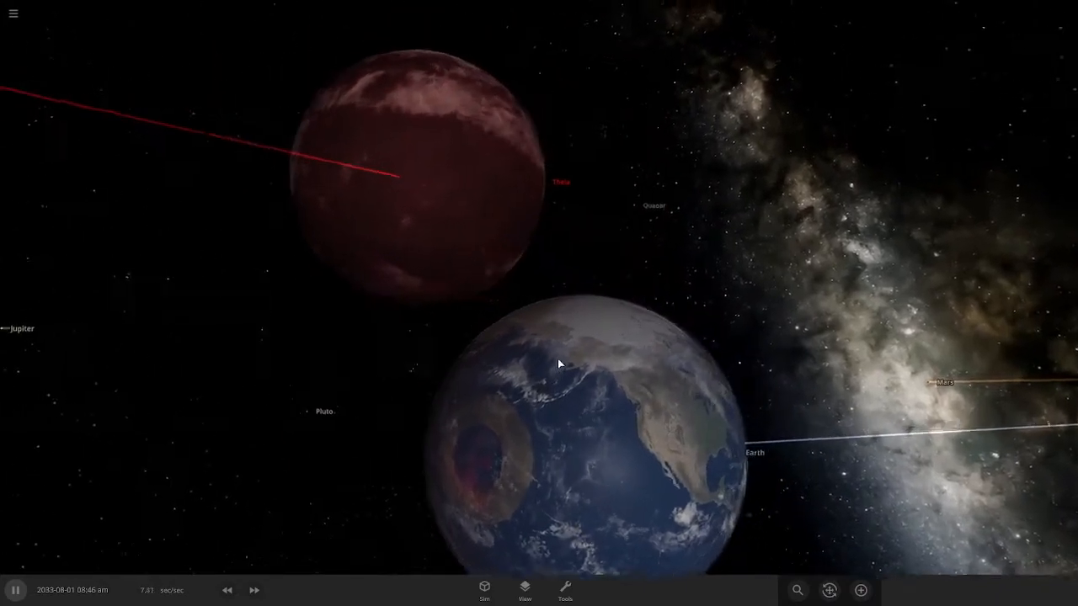
{"action": "left_click", "coordinate": [512, 144]}
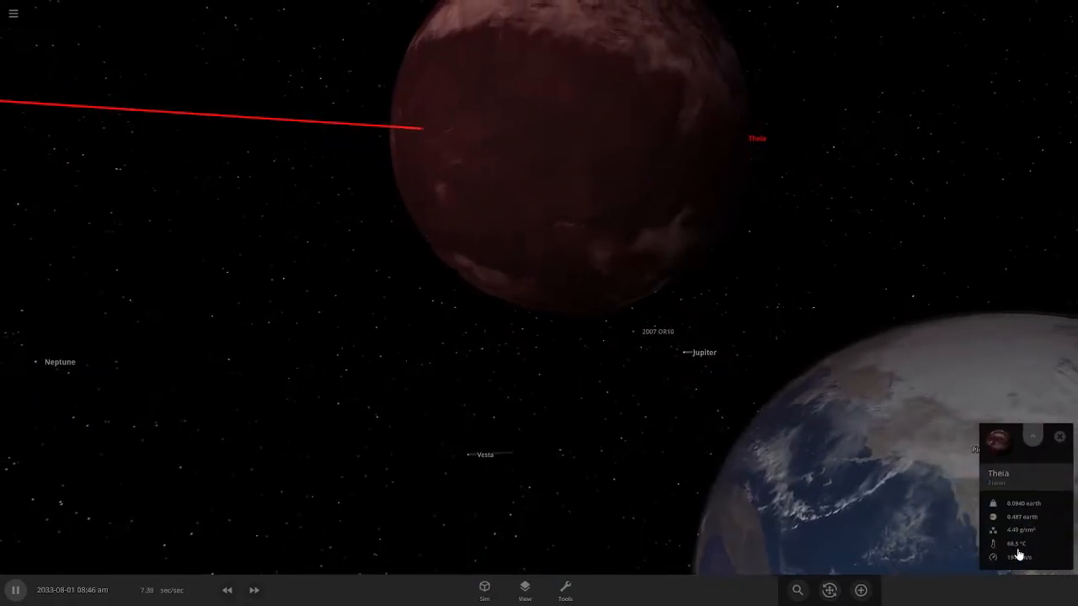
{"action": "left_click", "coordinate": [1018, 551]}
{"action": "key", "text": "space"}
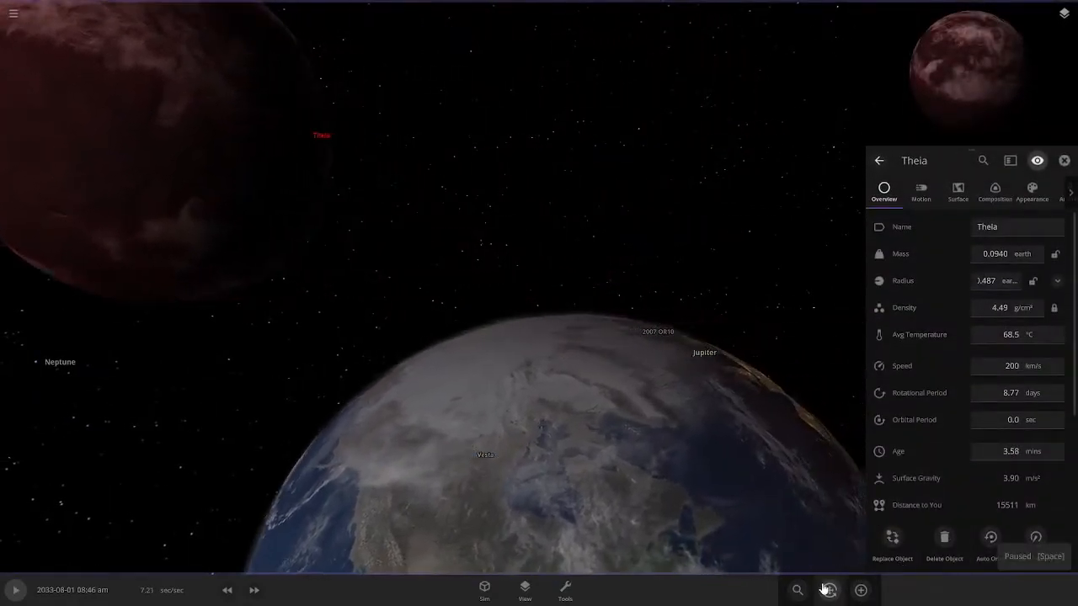
{"action": "left_click", "coordinate": [827, 589]}
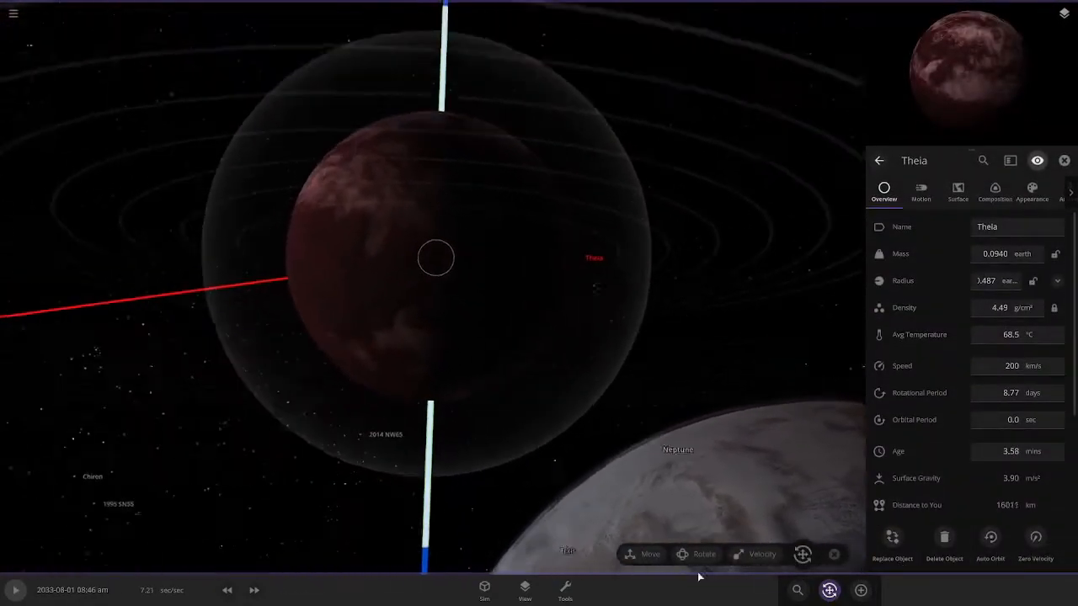
{"action": "left_click", "coordinate": [762, 554]}
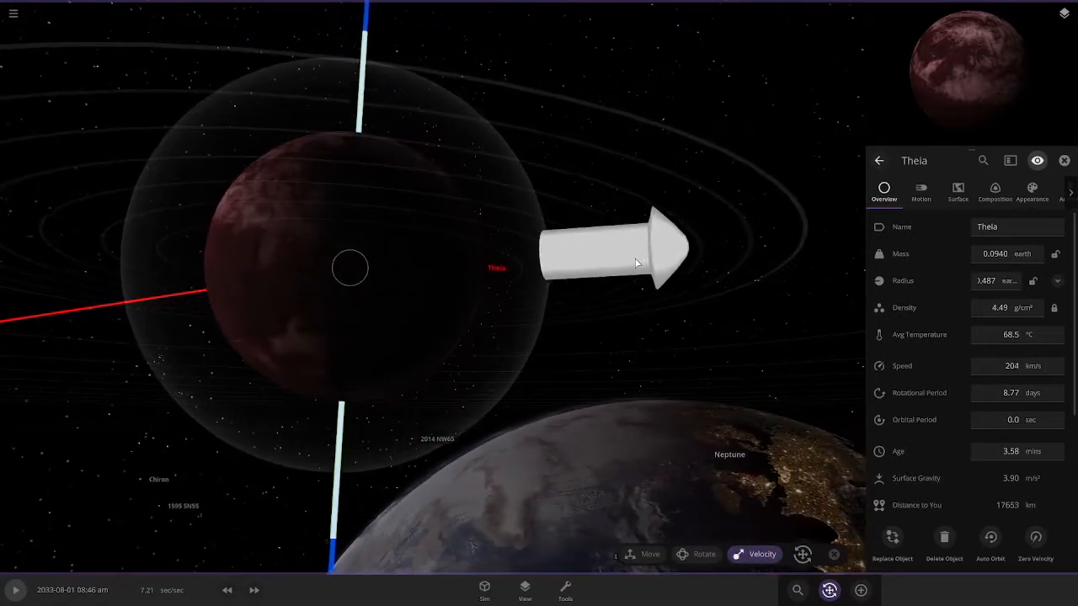
- Re-aim Theia's direction of travel toward Earth, raising its speed to about 212 km/s
{"action": "left_click_drag", "start_coordinate": [683, 298], "coordinate": [637, 307]}
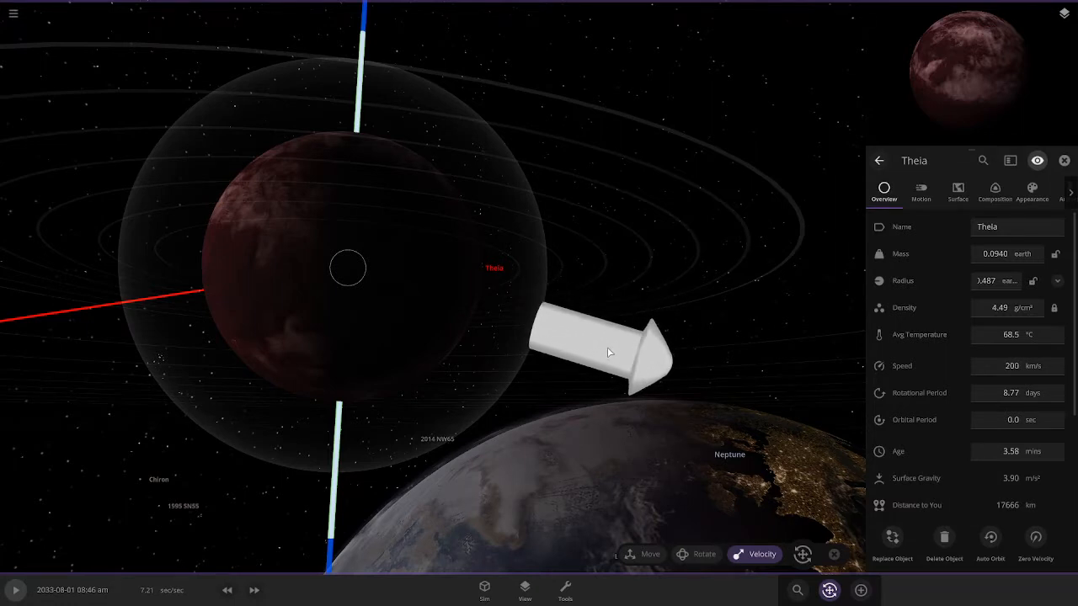
{"action": "left_click_drag", "start_coordinate": [609, 352], "coordinate": [695, 336]}
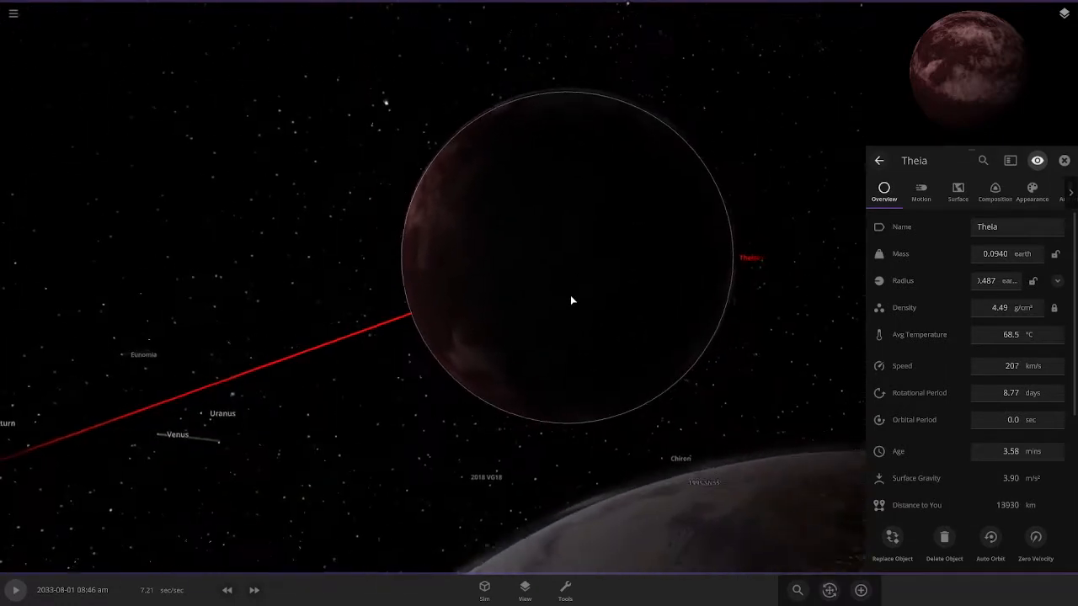
{"action": "left_click", "coordinate": [830, 590]}
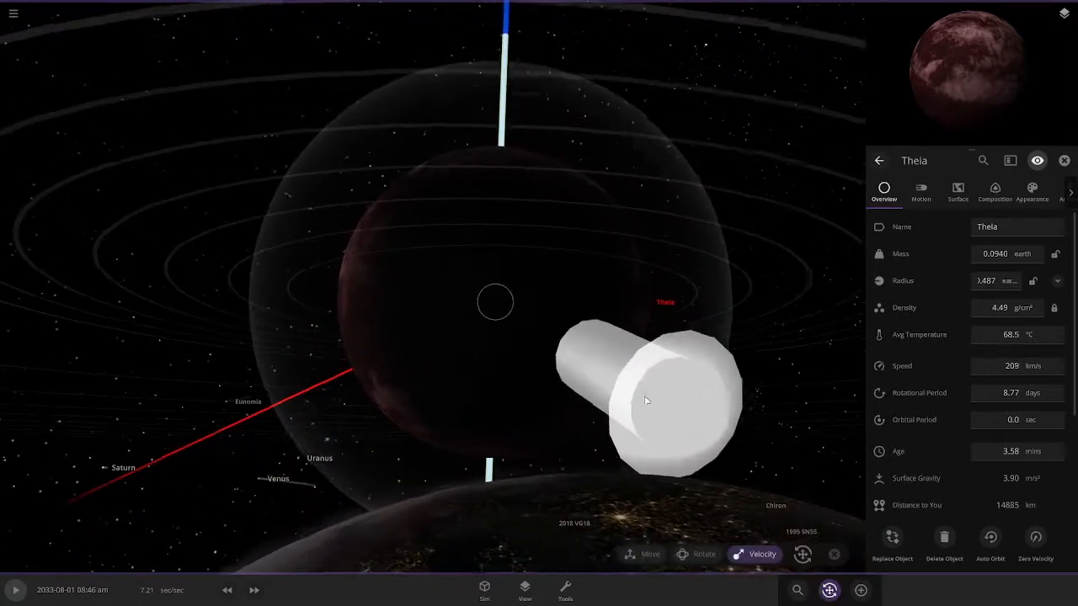
{"action": "left_click_drag", "start_coordinate": [627, 396], "coordinate": [451, 401]}
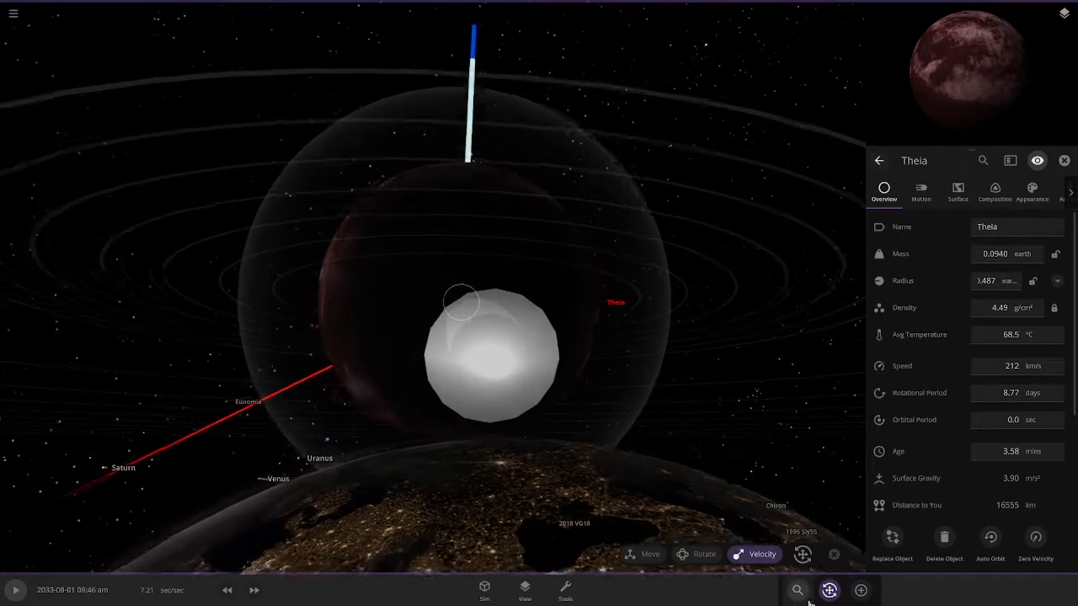
{"action": "left_click", "coordinate": [829, 589]}
{"action": "left_click", "coordinate": [237, 245]}
{"action": "left_click_drag", "start_coordinate": [236, 245], "coordinate": [498, 344]}
{"action": "scroll", "scroll_direction": "down", "scroll_amount": 3}
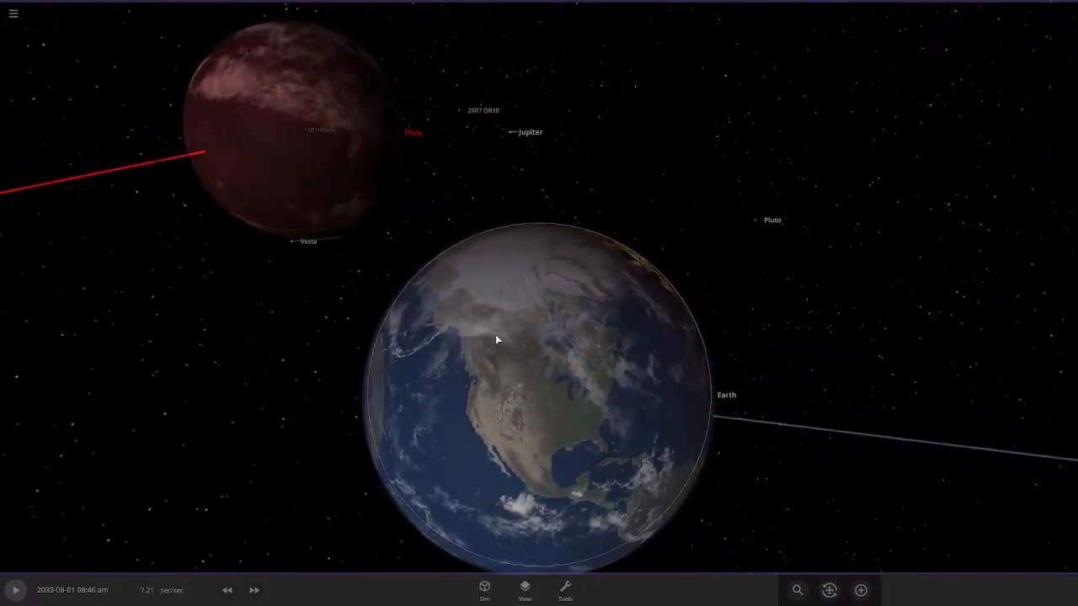
- Slow the simulation to about 0.19 seconds per second and let Theia strike Earth
{"action": "key", "text": "space"}
{"action": "scroll", "scroll_direction": "up", "scroll_amount": 3}
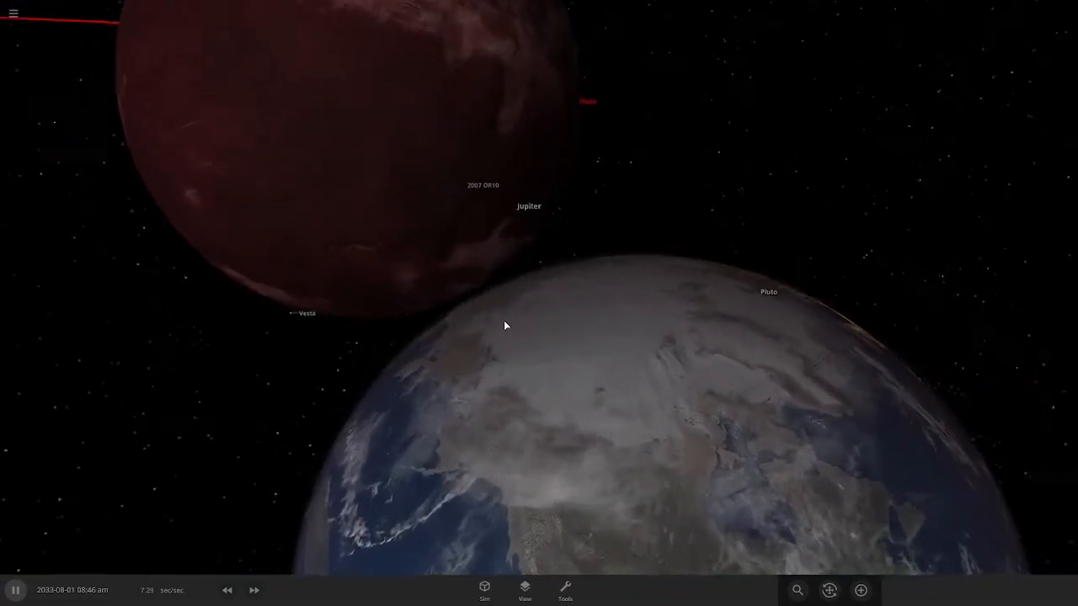
{"action": "scroll", "scroll_direction": "up", "scroll_amount": 3}
{"action": "key", "text": "space"}
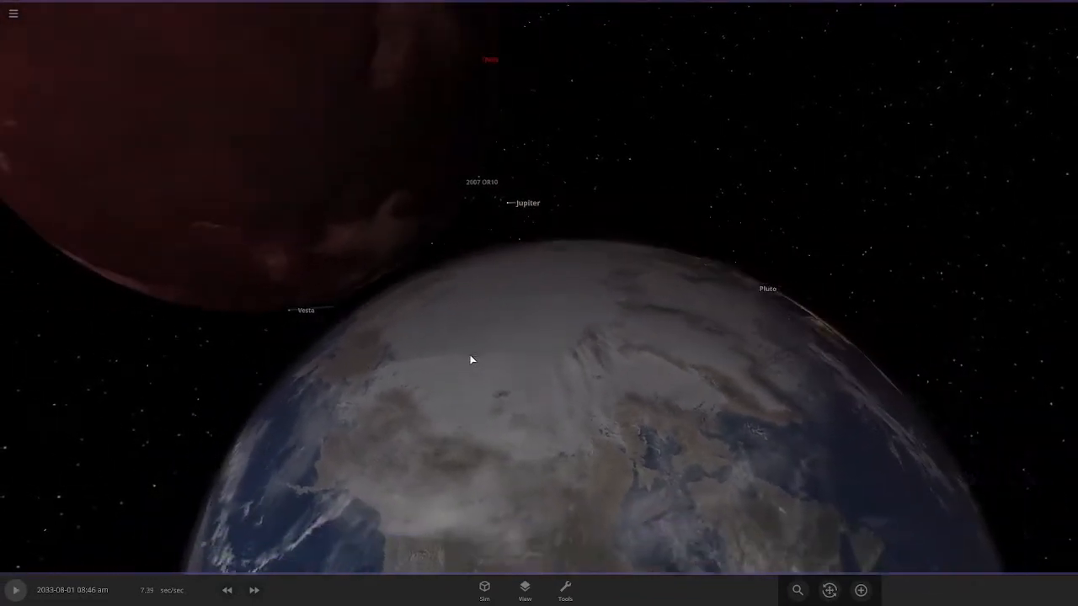
{"action": "left_click", "coordinate": [226, 590]}
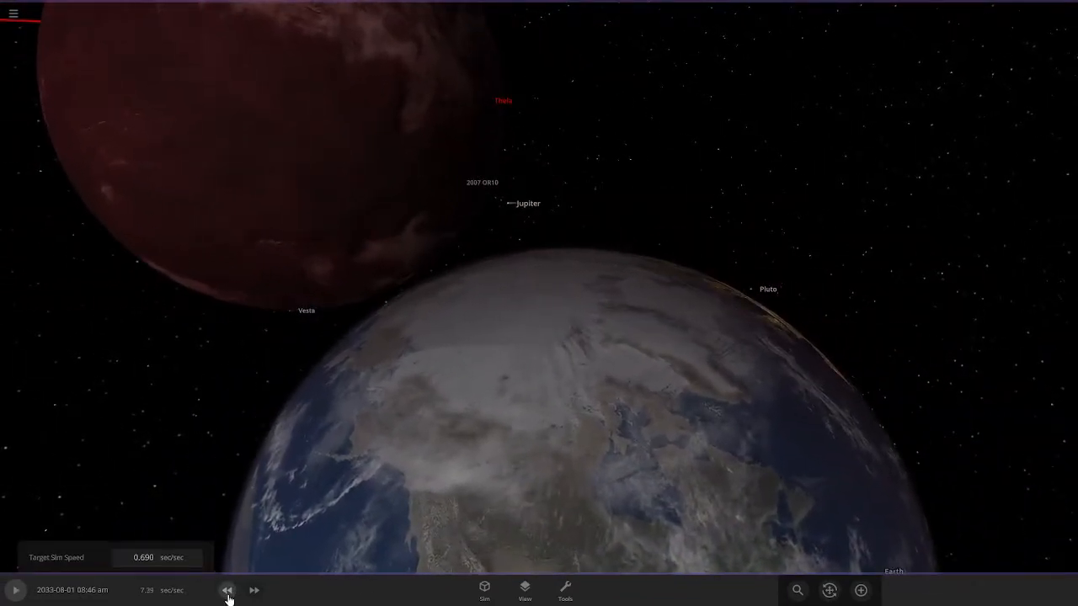
{"action": "key", "text": "space"}
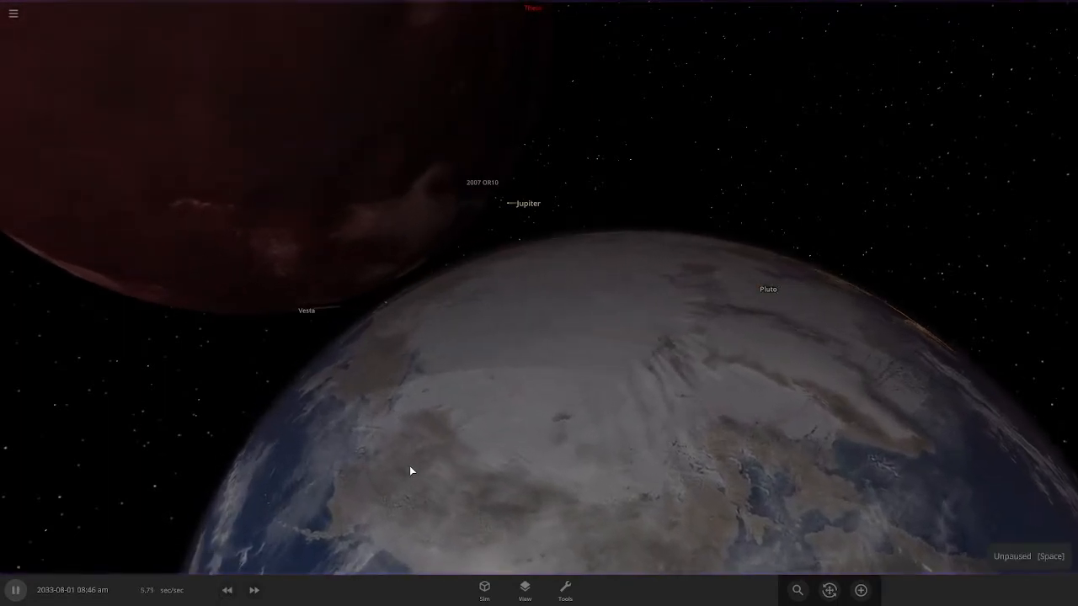
{"action": "left_click_drag", "start_coordinate": [412, 469], "coordinate": [394, 422]}
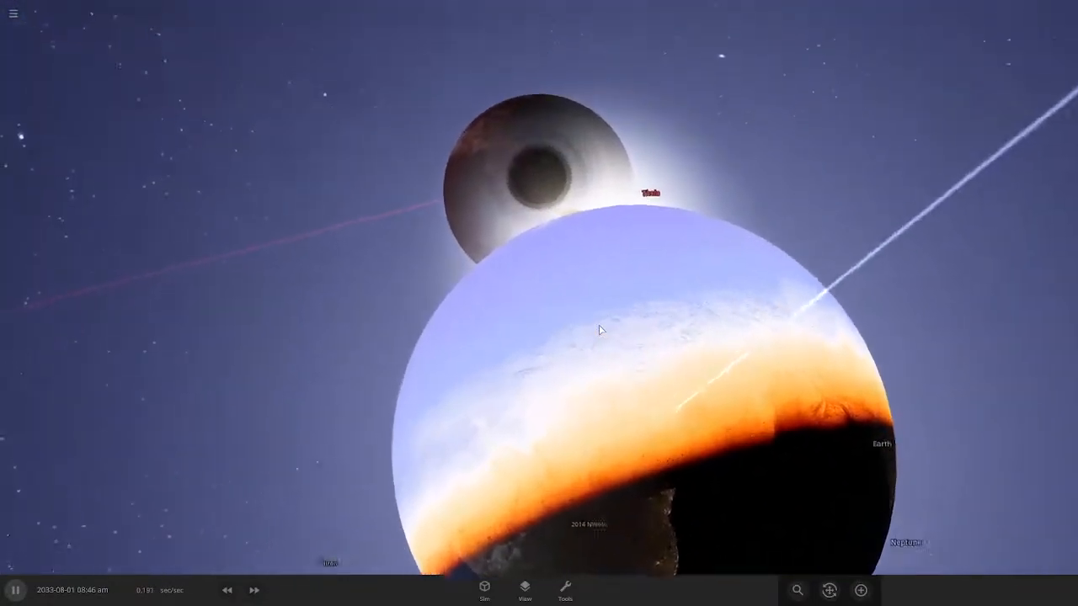
- Show Earth's details and orbit around the glowing collision with Theia
{"action": "left_click", "coordinate": [662, 358]}
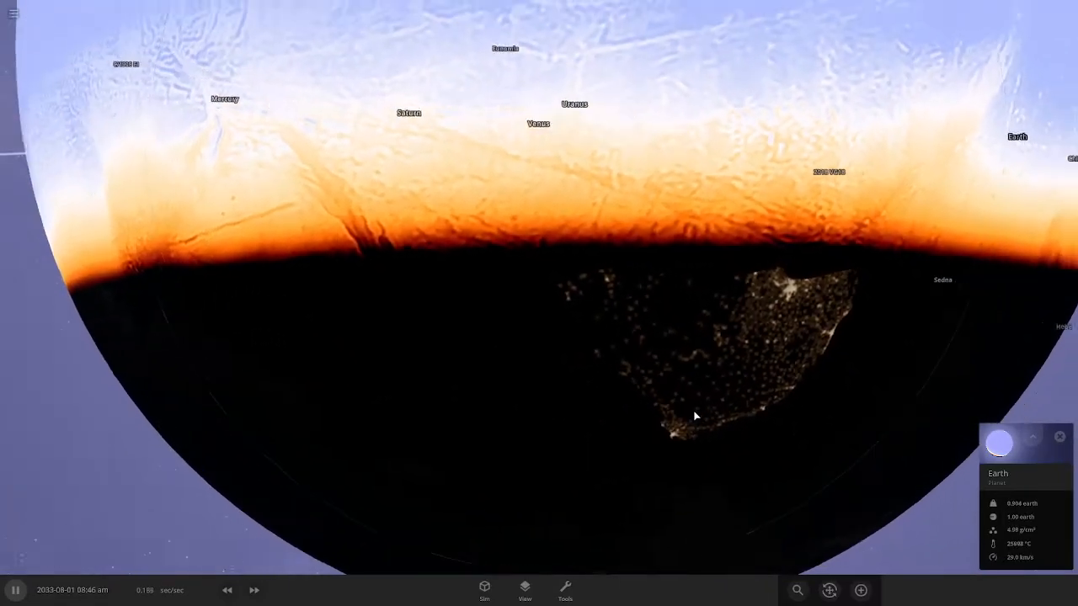
{"action": "scroll", "scroll_direction": "down", "scroll_amount": 3}
{"action": "left_click_drag", "start_coordinate": [749, 347], "coordinate": [886, 405]}
{"action": "scroll", "scroll_direction": "down", "scroll_amount": 3}
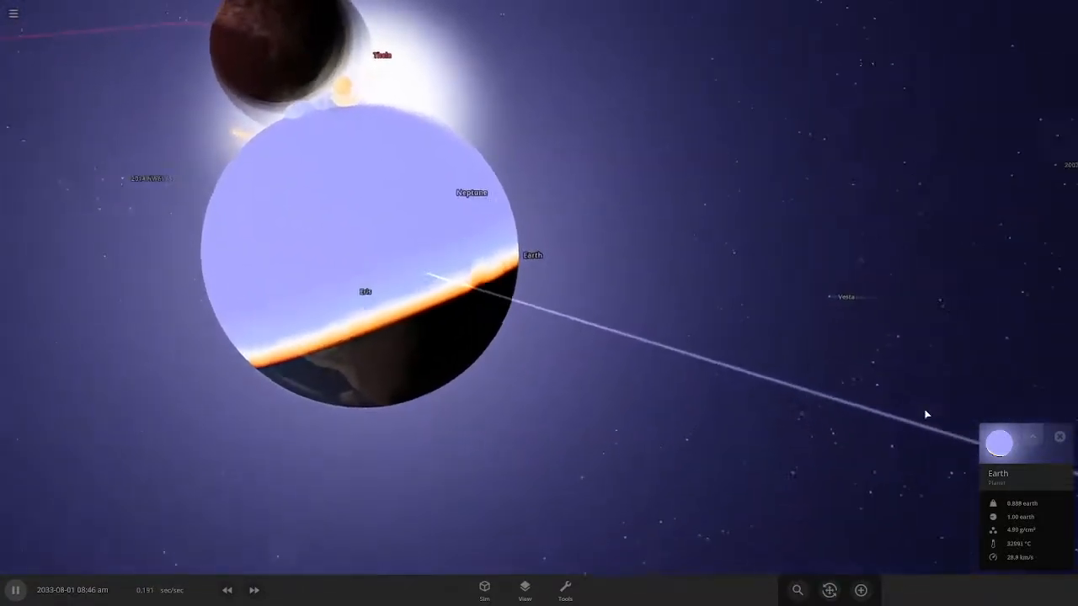
{"action": "scroll", "scroll_direction": "up", "scroll_amount": 3}
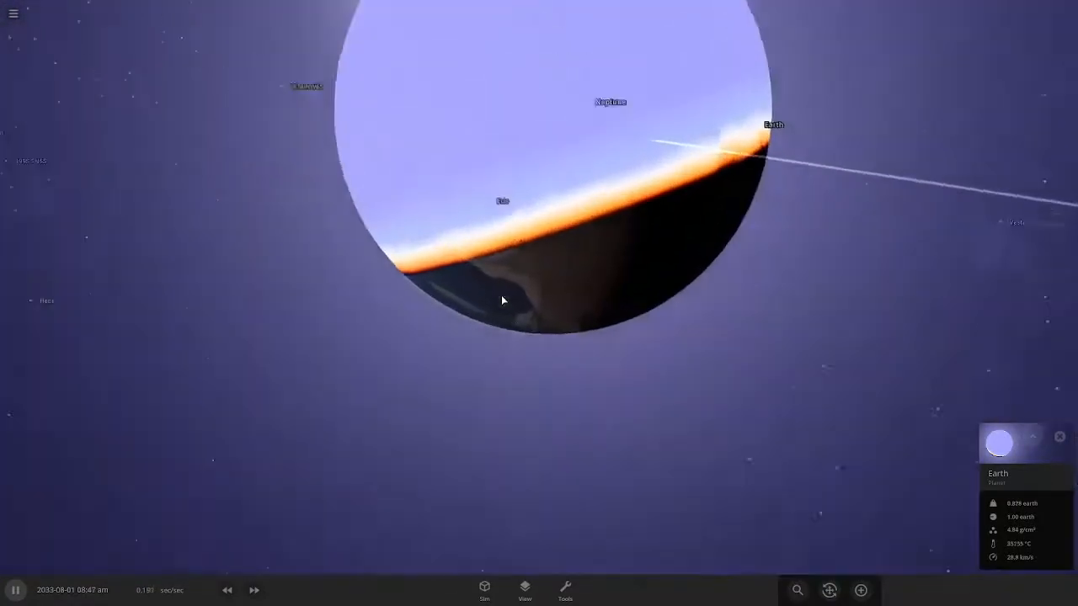
{"action": "scroll", "scroll_direction": "down", "scroll_amount": 3}
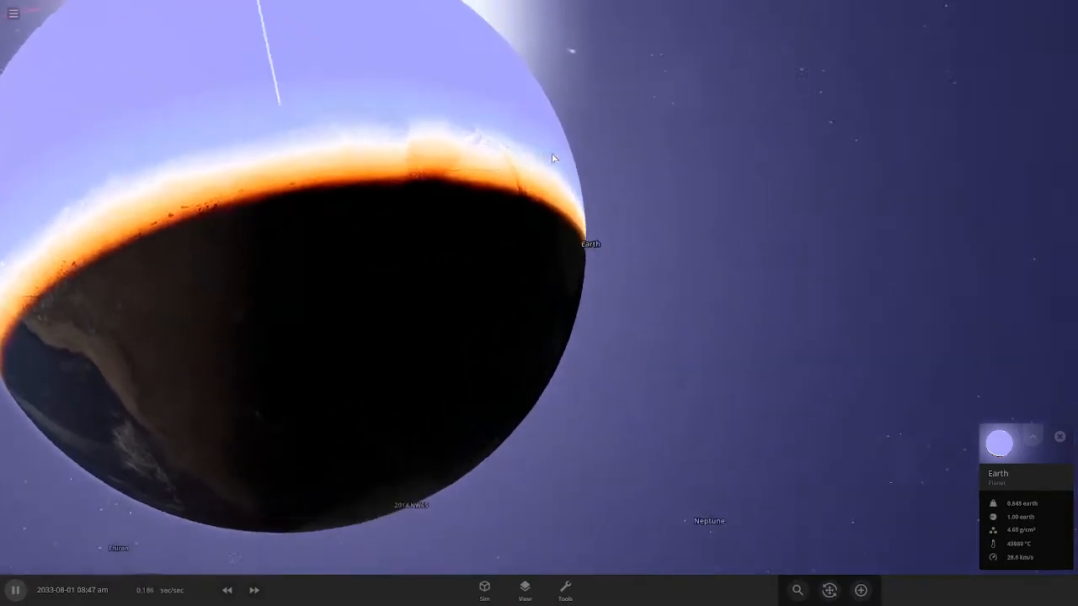
{"action": "left_click_drag", "start_coordinate": [540, 196], "coordinate": [320, 209]}
{"action": "scroll", "scroll_direction": "down", "scroll_amount": 3}
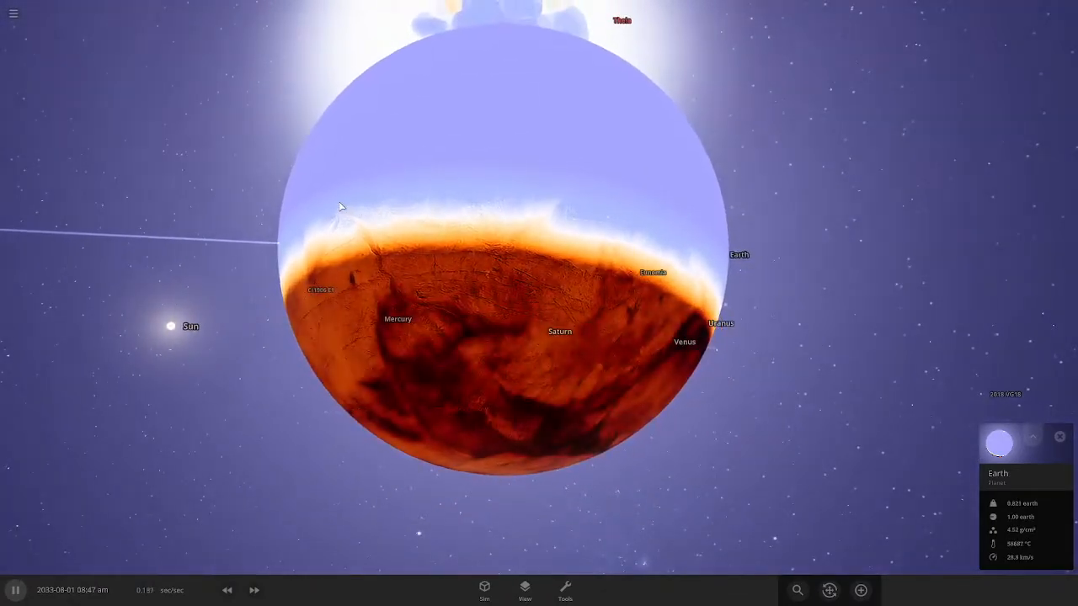
{"action": "left_click_drag", "start_coordinate": [341, 206], "coordinate": [102, 214]}
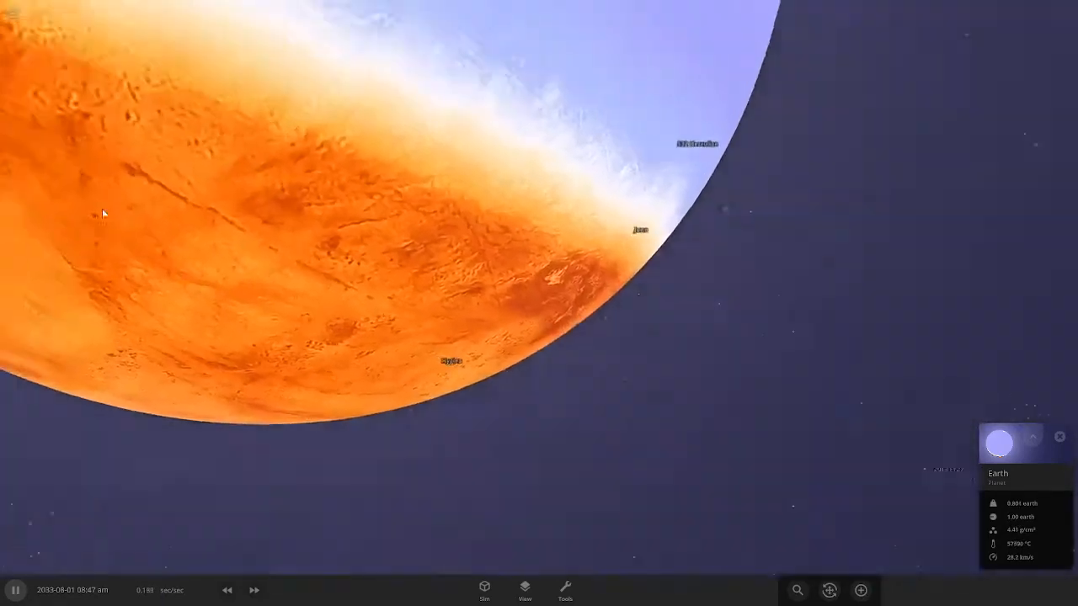
{"action": "scroll", "scroll_direction": "down", "scroll_amount": 3}
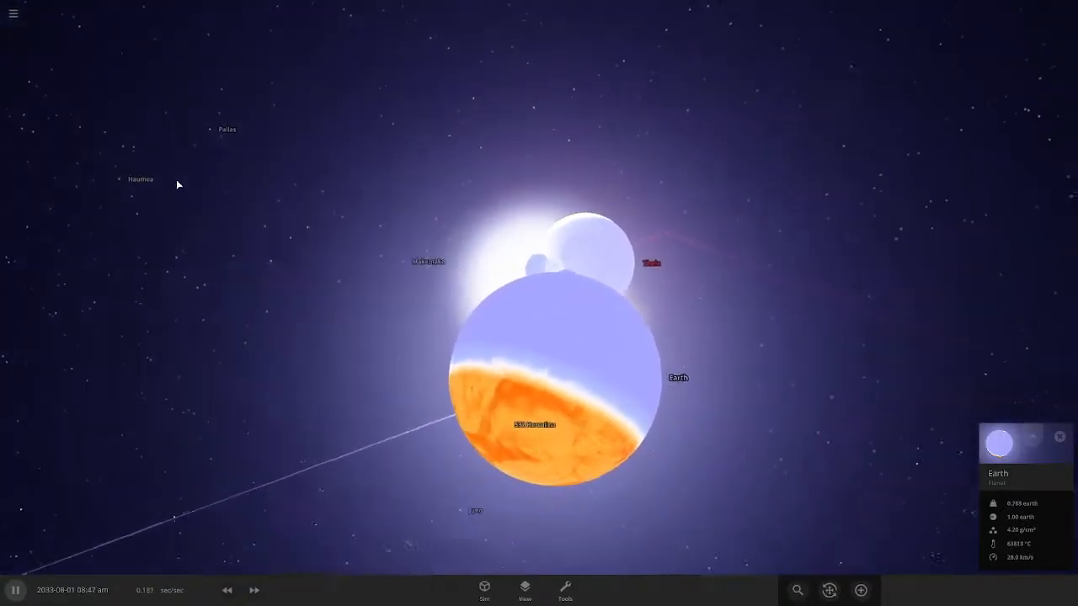
{"action": "scroll", "scroll_direction": "up", "scroll_amount": 3}
{"action": "scroll", "scroll_direction": "down", "scroll_amount": 3}
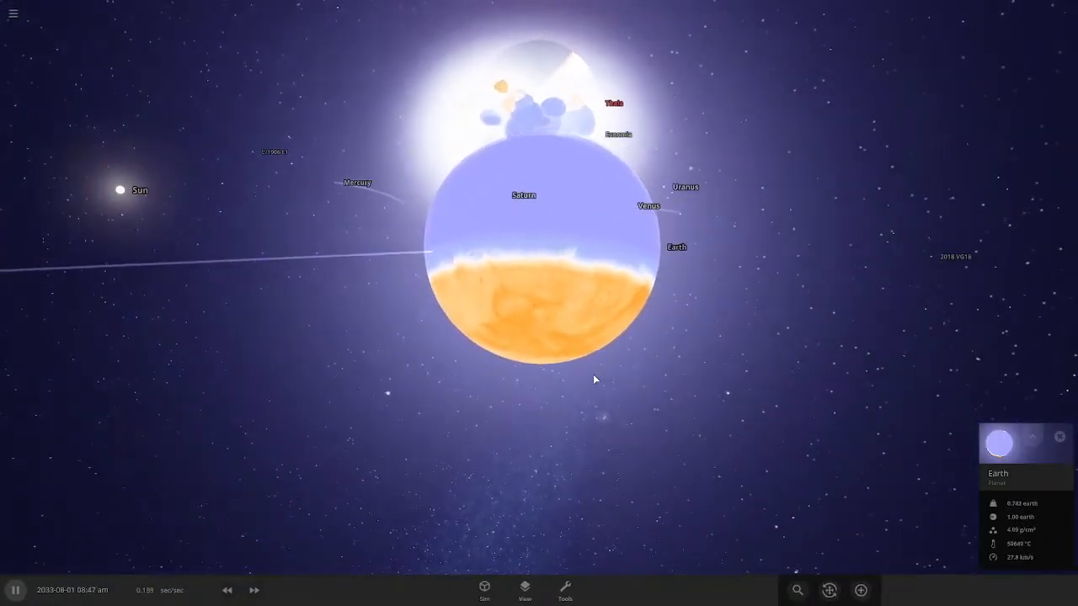
{"action": "scroll", "scroll_direction": "up", "scroll_amount": 3}
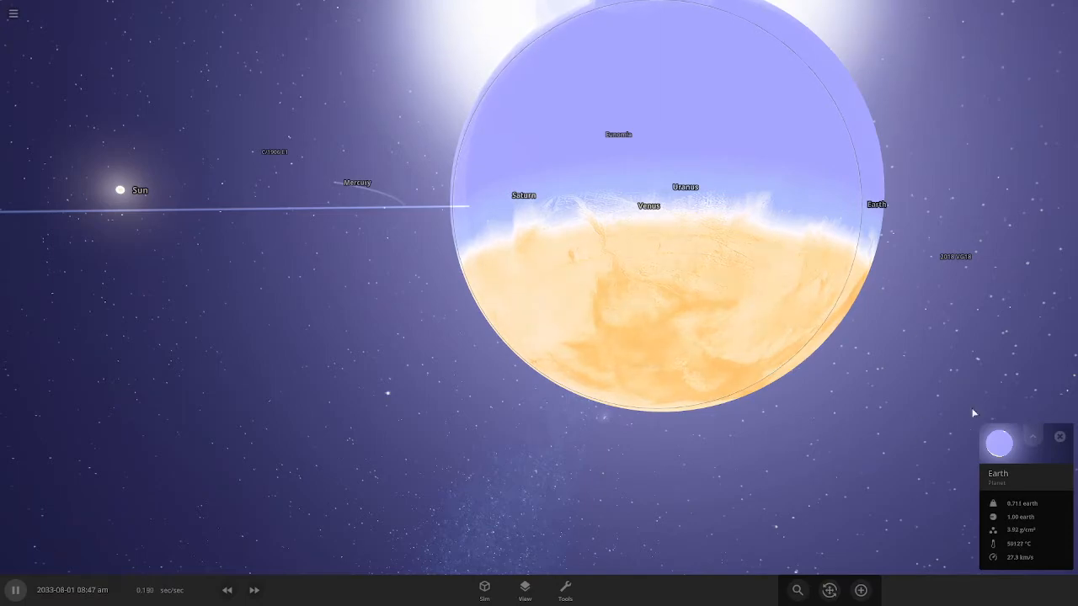
{"action": "left_click_drag", "start_coordinate": [279, 372], "coordinate": [519, 386]}
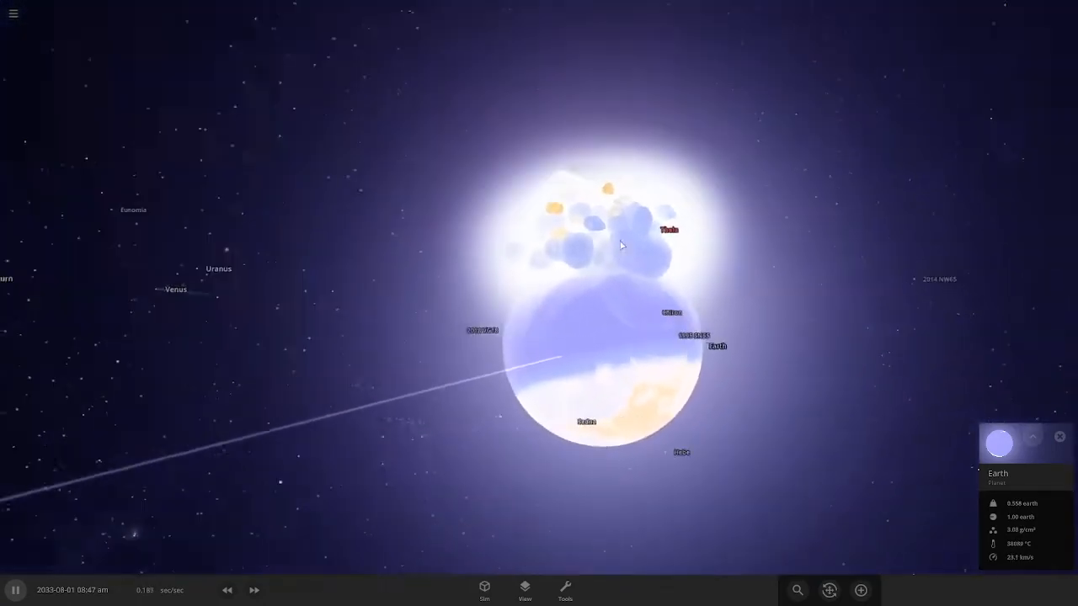
- Select Atalante, then Theia, to show the swollen white-hot body's details whole
{"action": "left_click_drag", "start_coordinate": [599, 246], "coordinate": [653, 241]}
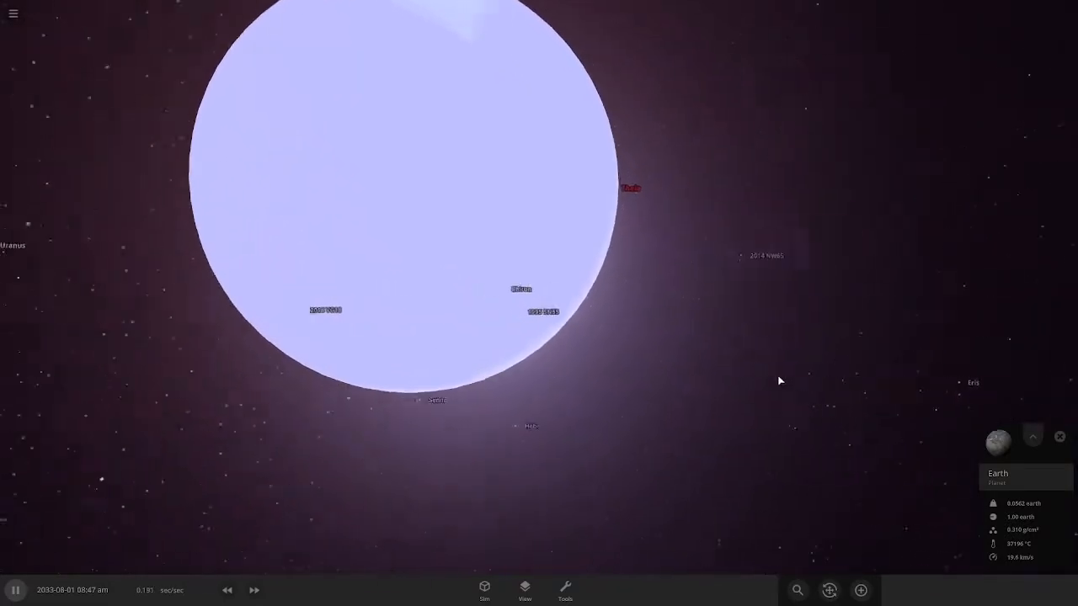
{"action": "left_click", "coordinate": [752, 163]}
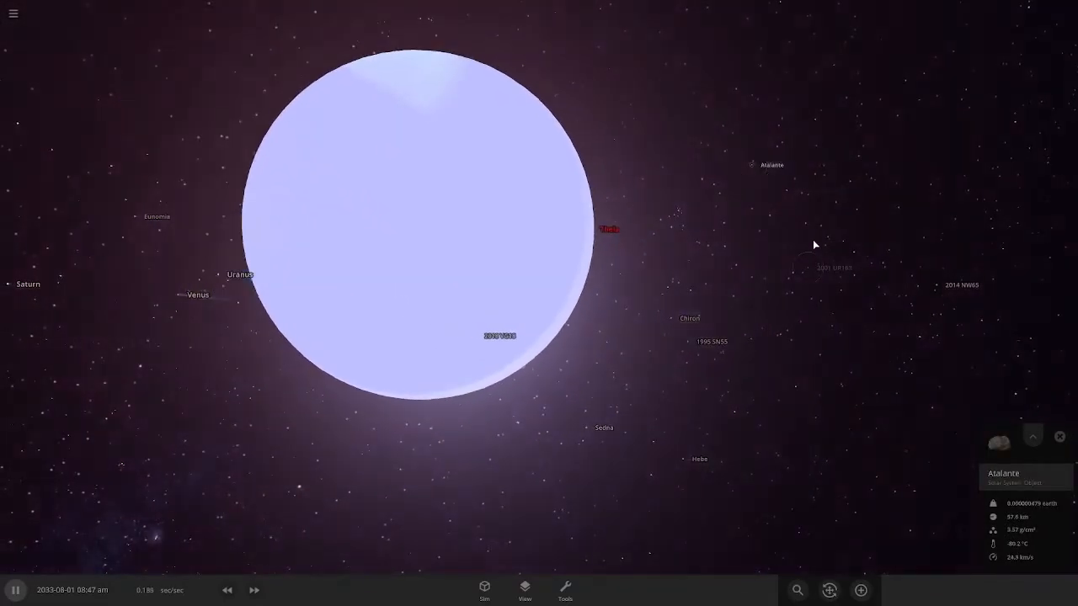
{"action": "left_click", "coordinate": [603, 241]}
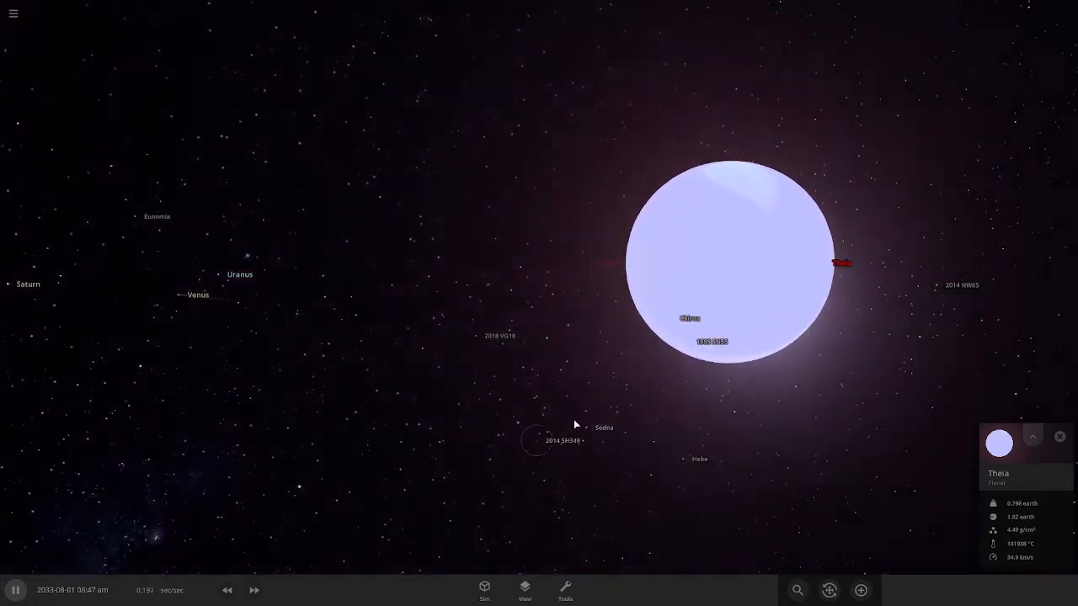
{"action": "left_click_drag", "start_coordinate": [543, 447], "coordinate": [684, 430]}
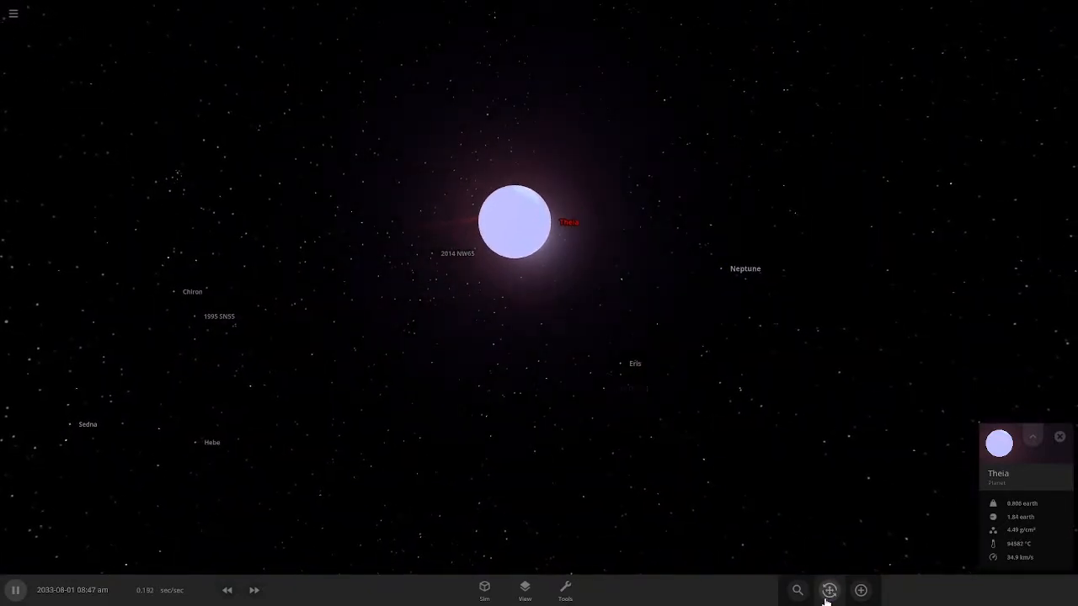
- Detonate Theia with the Explode power and pull back toward the Sun
{"action": "left_click", "coordinate": [828, 592]}
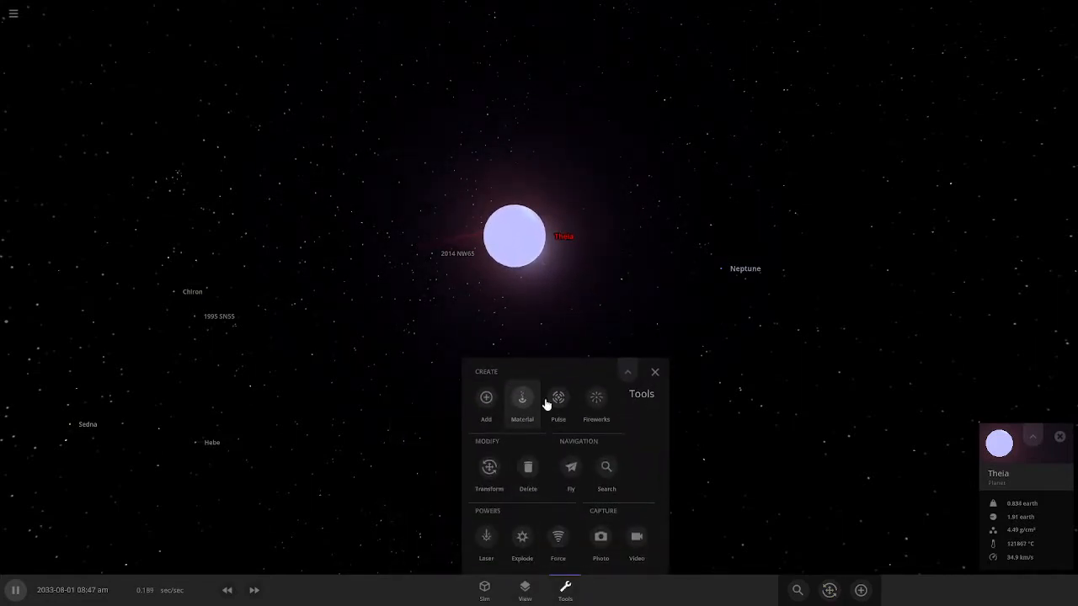
{"action": "left_click", "coordinate": [522, 538]}
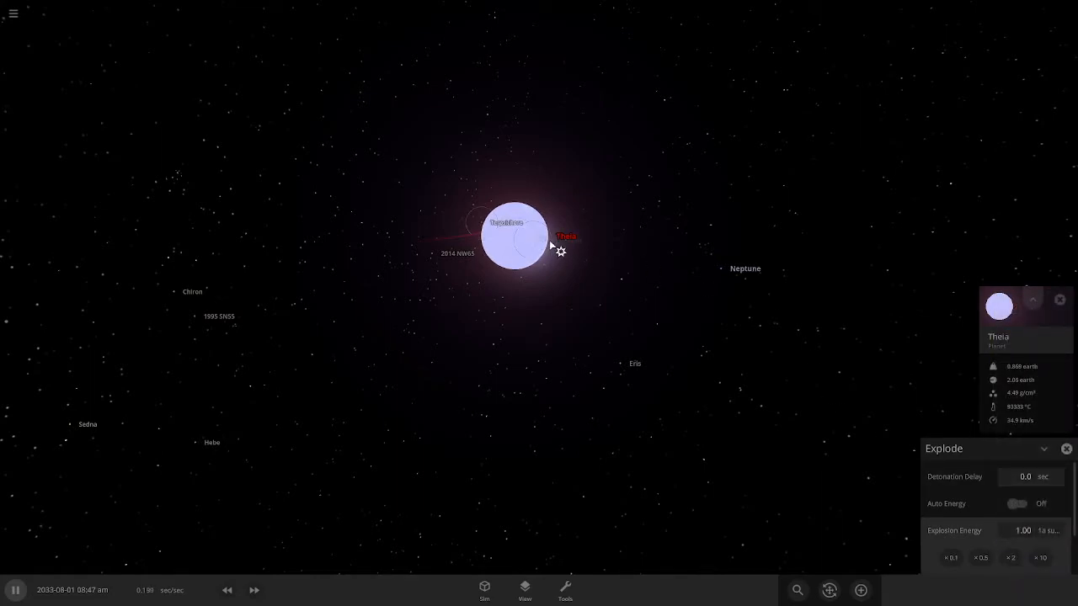
{"action": "left_click", "coordinate": [563, 239]}
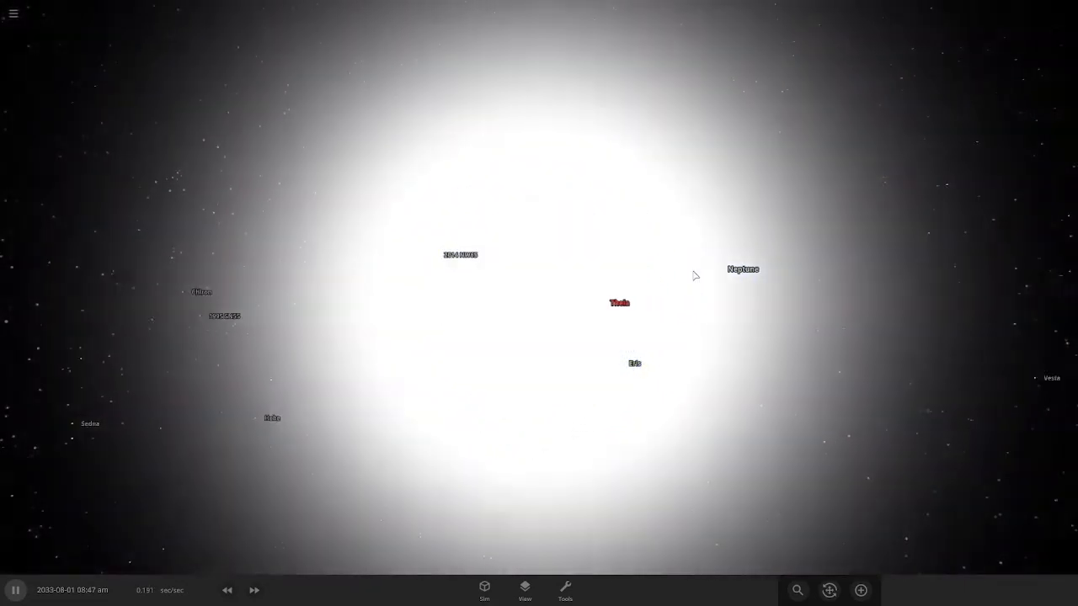
{"action": "left_click_drag", "start_coordinate": [693, 274], "coordinate": [757, 333]}
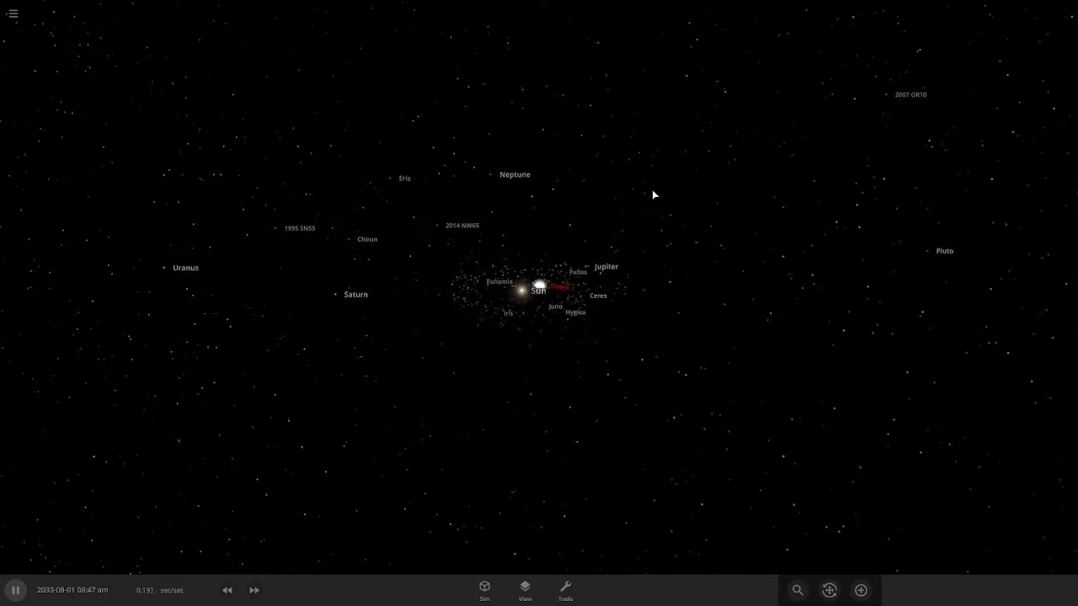
{"action": "scroll", "scroll_direction": "up", "scroll_amount": 3}
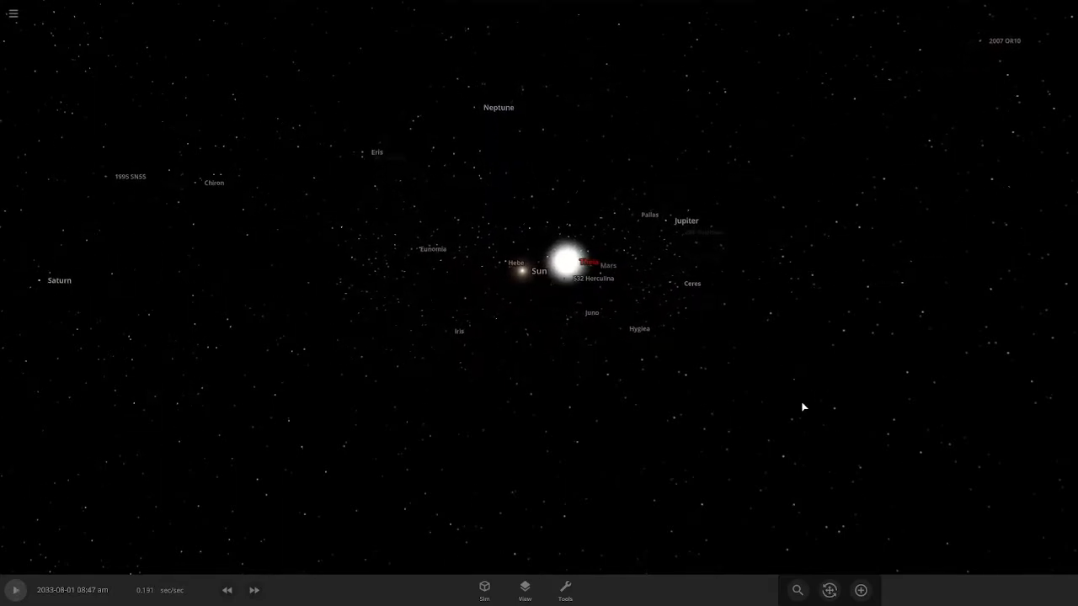
- Pause the simulation and browse the display options and the moons catalogue without changes
{"action": "key", "text": "space"}
{"action": "left_click", "coordinate": [522, 589]}
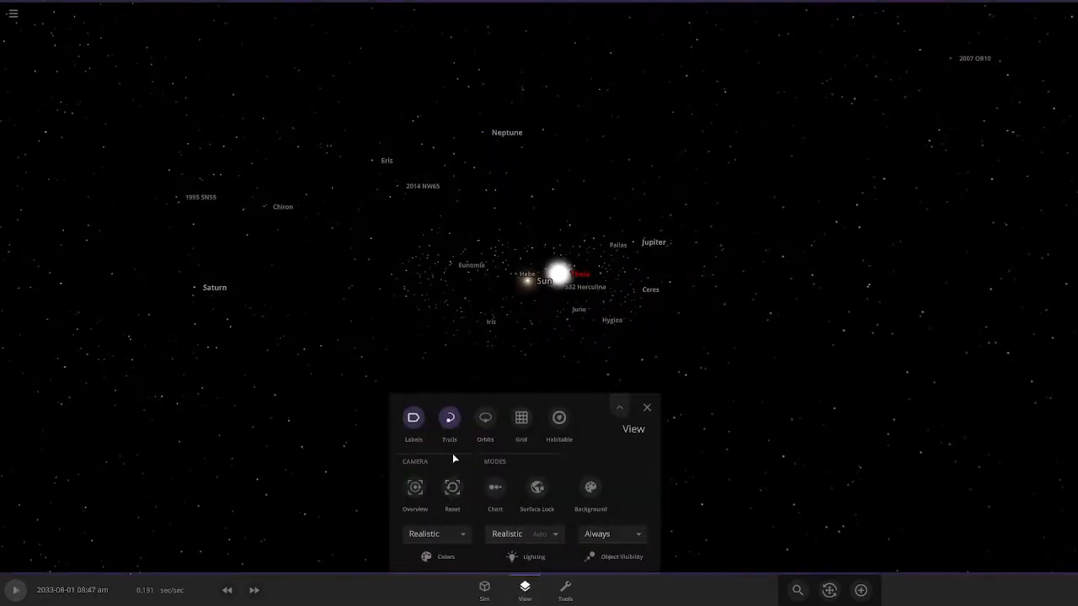
{"action": "left_click", "coordinate": [647, 408]}
{"action": "scroll", "scroll_direction": "up", "scroll_amount": 3}
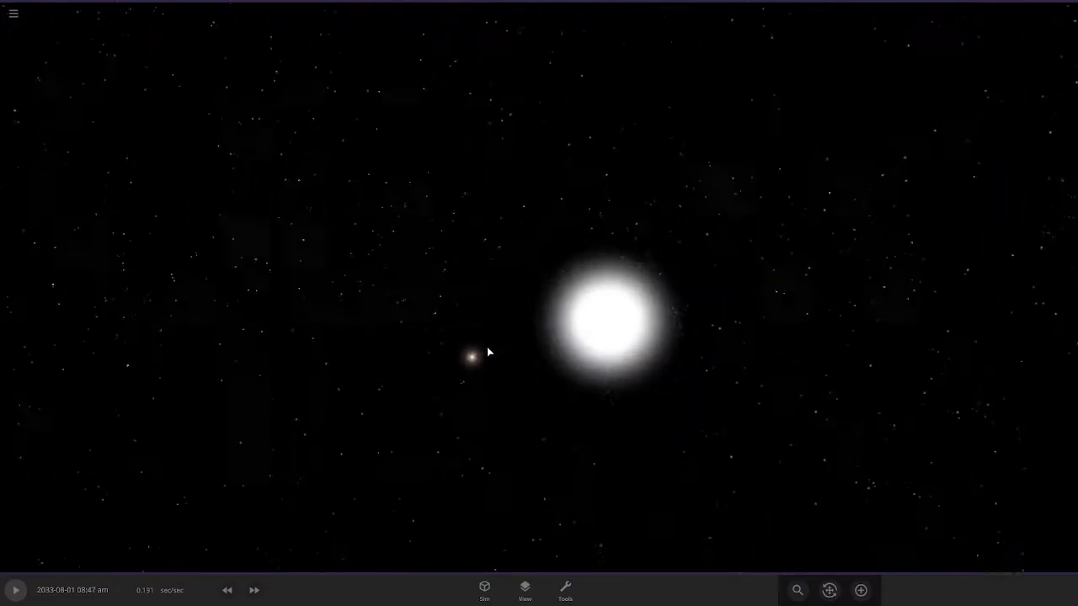
{"action": "left_click", "coordinate": [860, 590]}
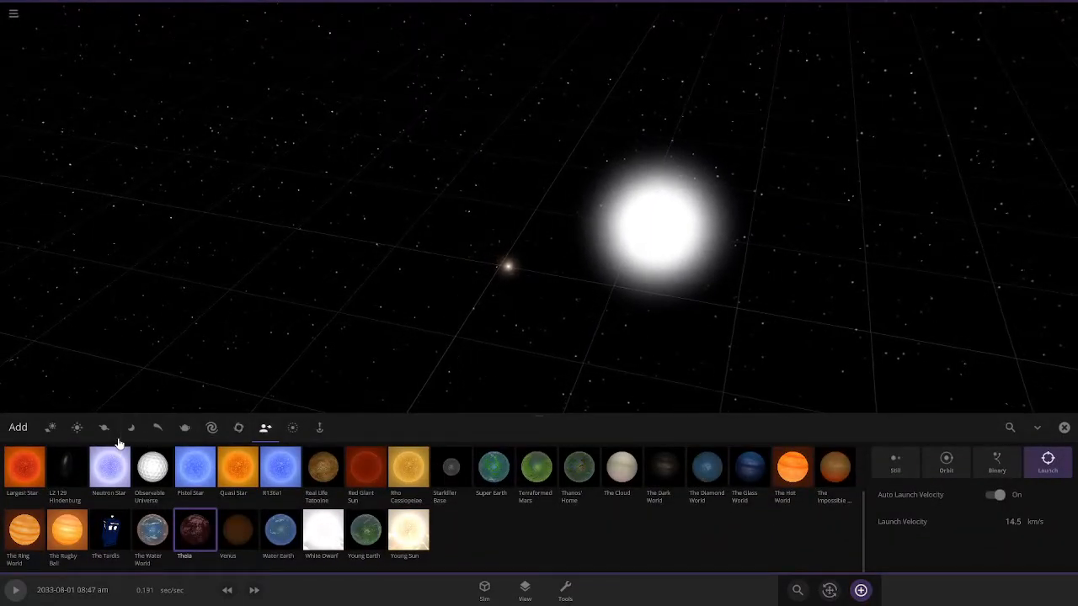
{"action": "left_click", "coordinate": [131, 427]}
{"action": "left_click", "coordinate": [861, 589]}
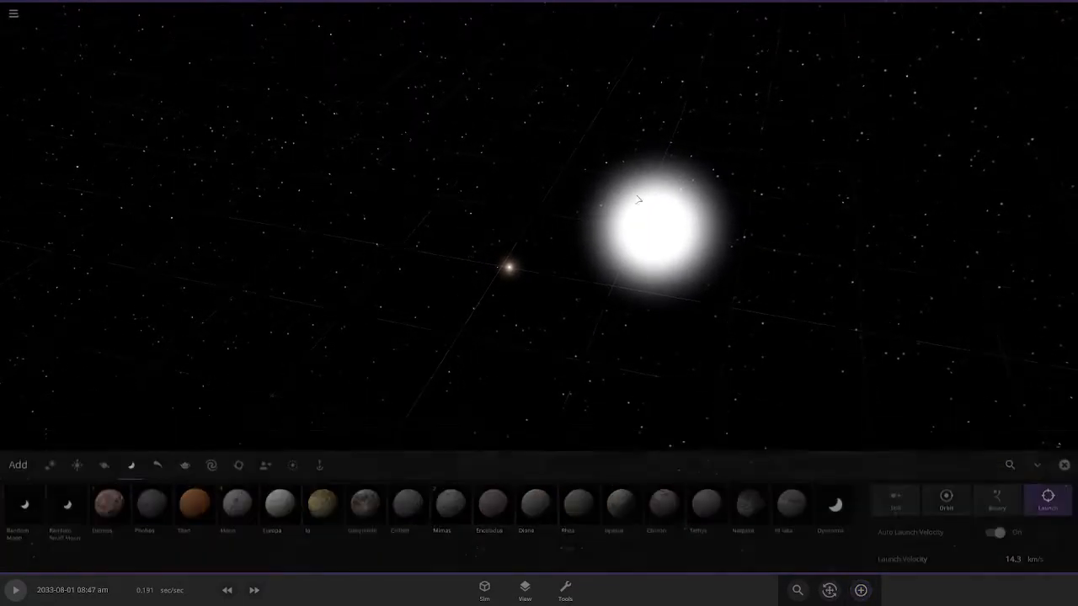
- Select one of Theia's glowing fragments to see its details
{"action": "left_click", "coordinate": [647, 225]}
{"action": "scroll", "scroll_direction": "up", "scroll_amount": 3}
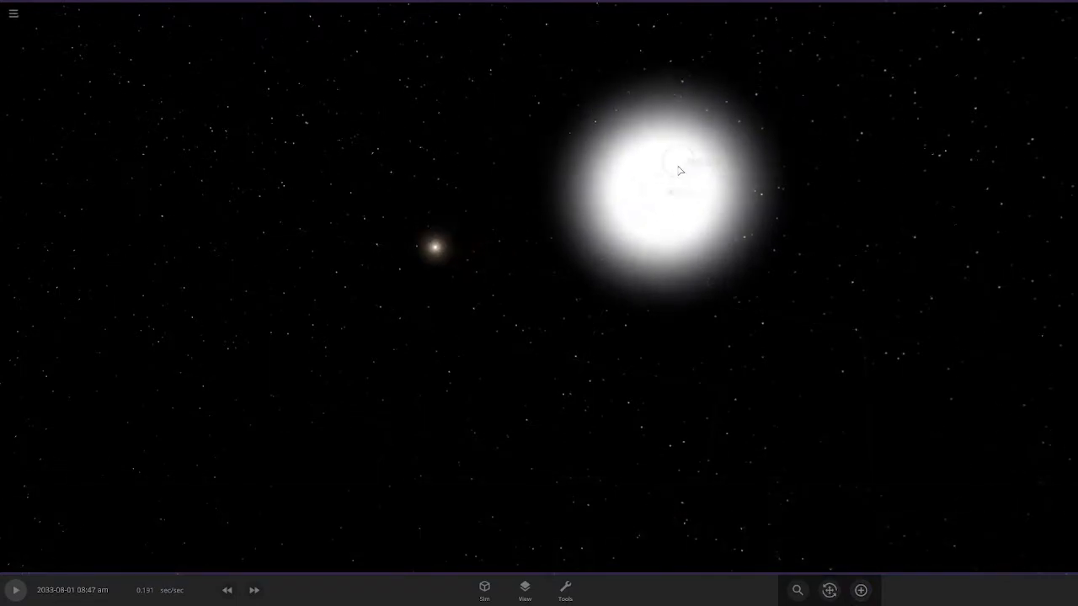
{"action": "left_click", "coordinate": [699, 176]}
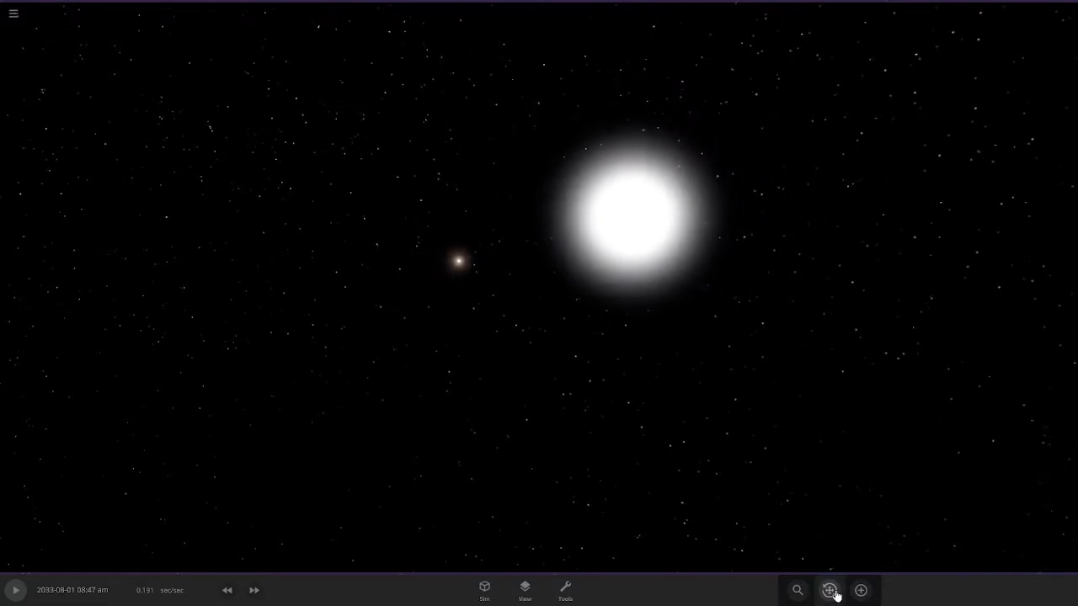
- Place a stationary Sirius beside the Sun and inspect its properties
{"action": "left_click", "coordinate": [860, 589]}
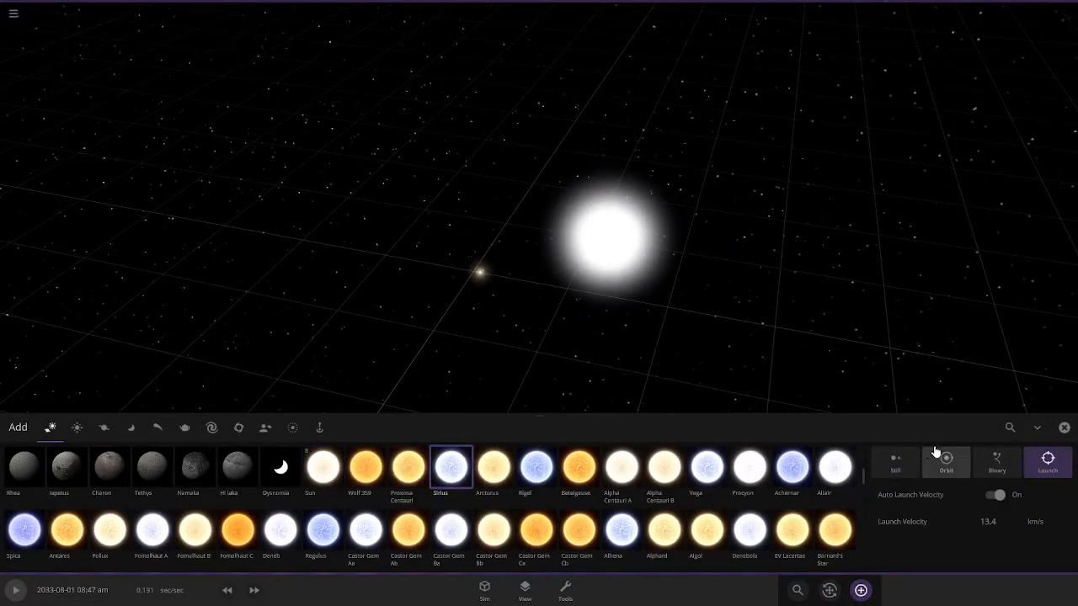
{"action": "left_click", "coordinate": [895, 461]}
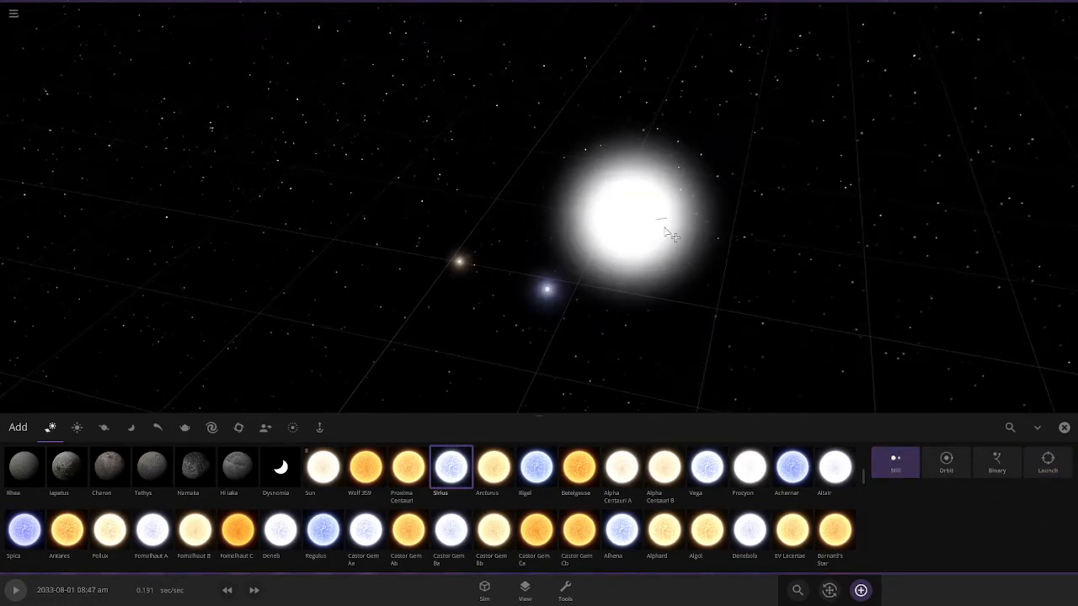
{"action": "left_click", "coordinate": [860, 589]}
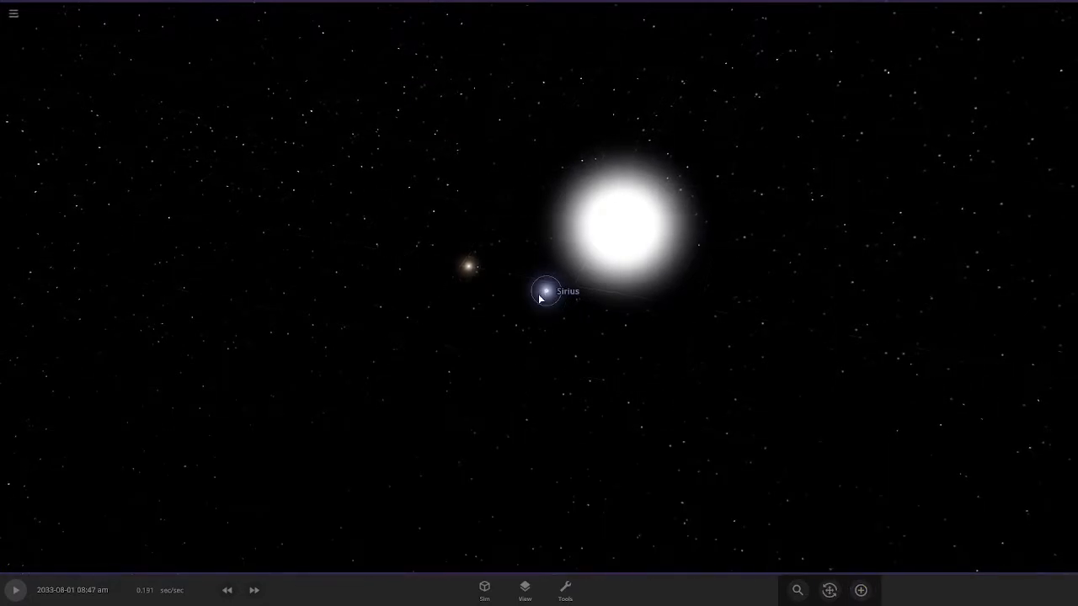
{"action": "left_click", "coordinate": [554, 292]}
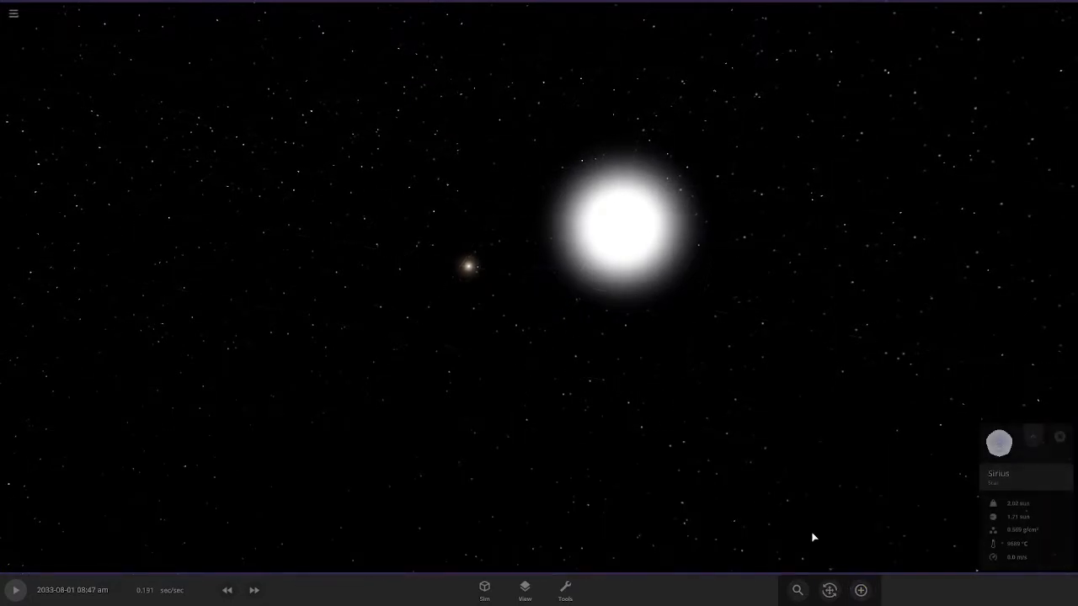
- Add a stationary Rigel beside the Sun, then delete it again
{"action": "left_click", "coordinate": [861, 591]}
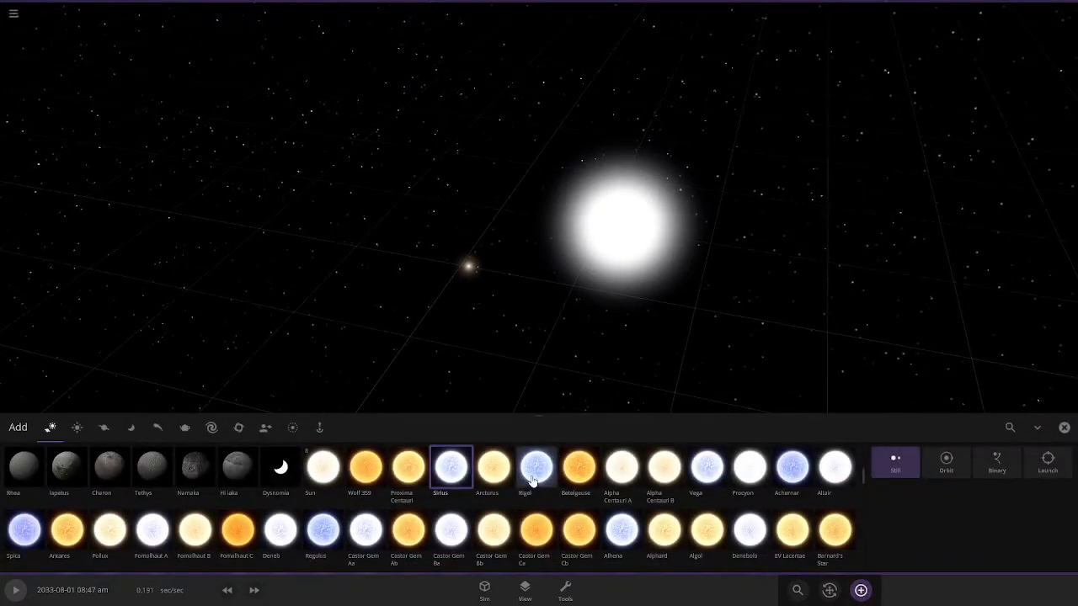
{"action": "left_click", "coordinate": [533, 481]}
{"action": "left_click", "coordinate": [388, 238]}
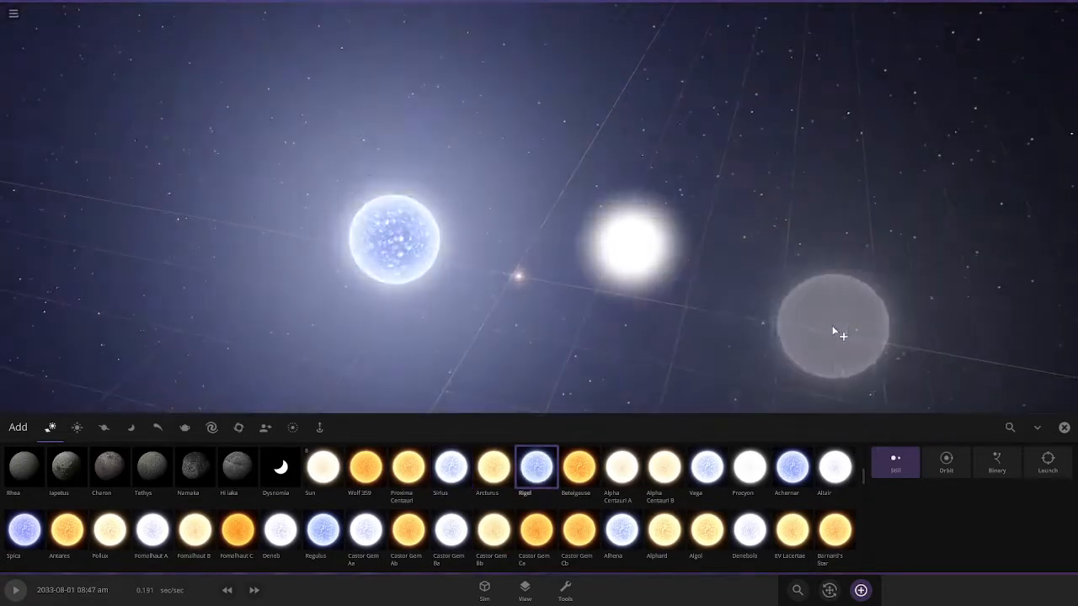
{"action": "left_click", "coordinate": [860, 588]}
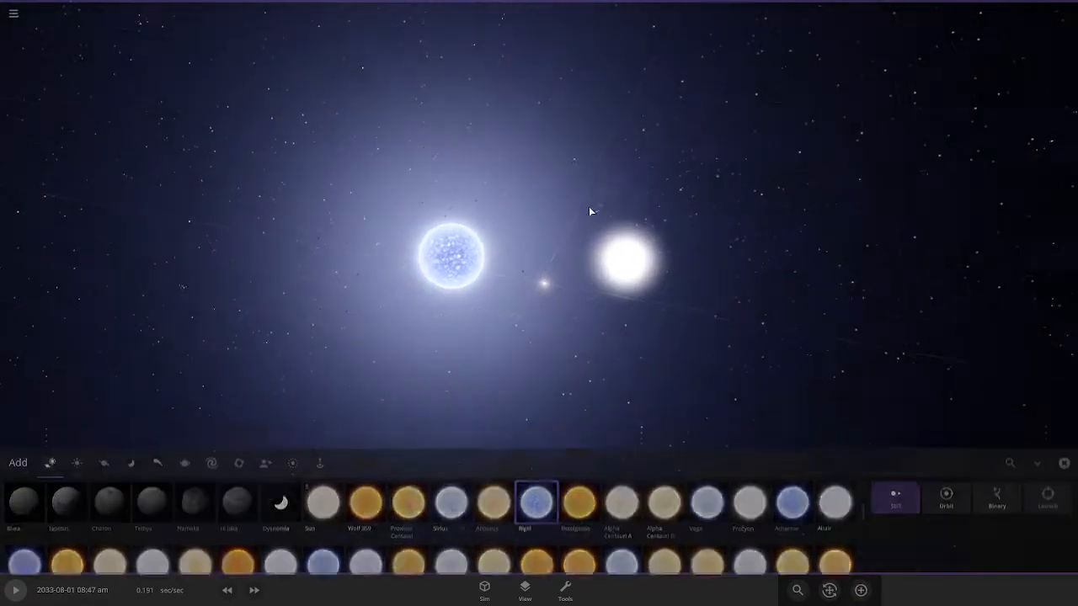
{"action": "scroll", "scroll_direction": "down", "scroll_amount": 3}
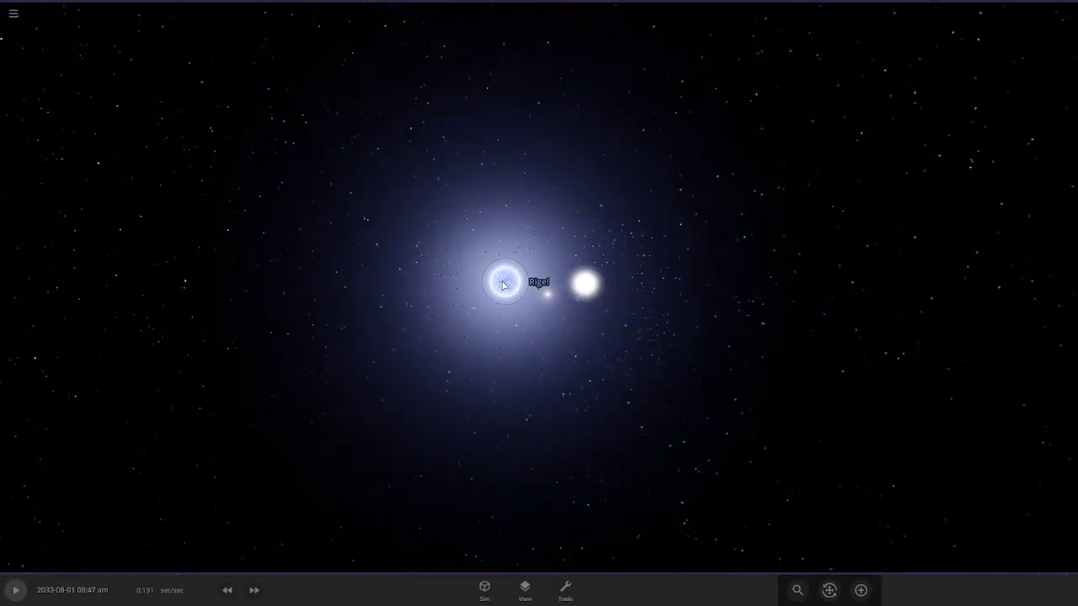
{"action": "scroll", "scroll_direction": "down", "scroll_amount": 3}
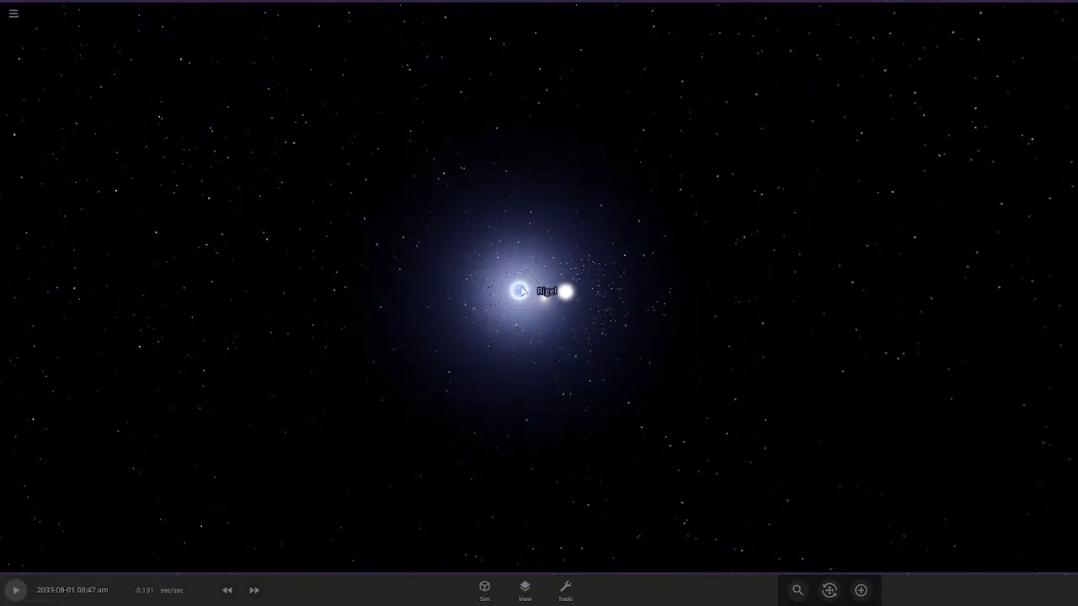
{"action": "key", "text": "Delete"}
{"action": "left_click", "coordinate": [860, 590]}
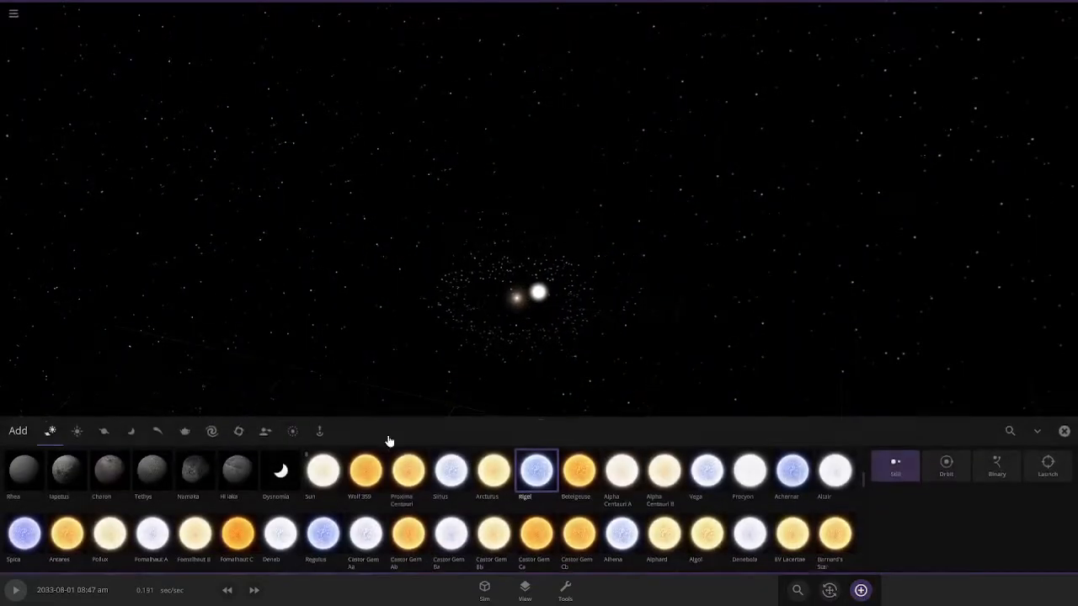
{"action": "scroll", "scroll_direction": "down", "scroll_amount": 3}
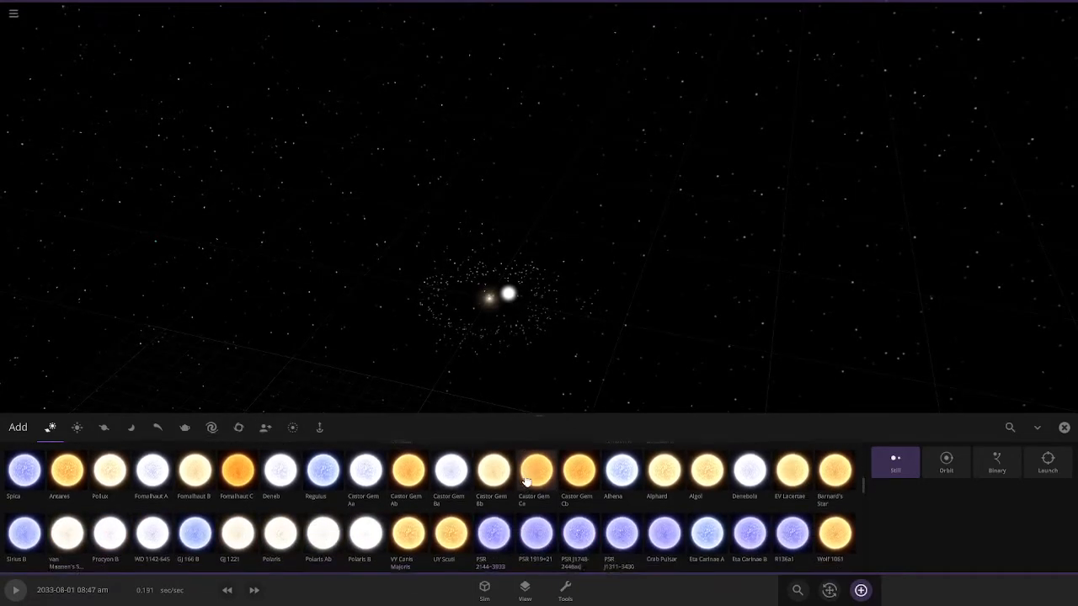
{"action": "left_click", "coordinate": [265, 427]}
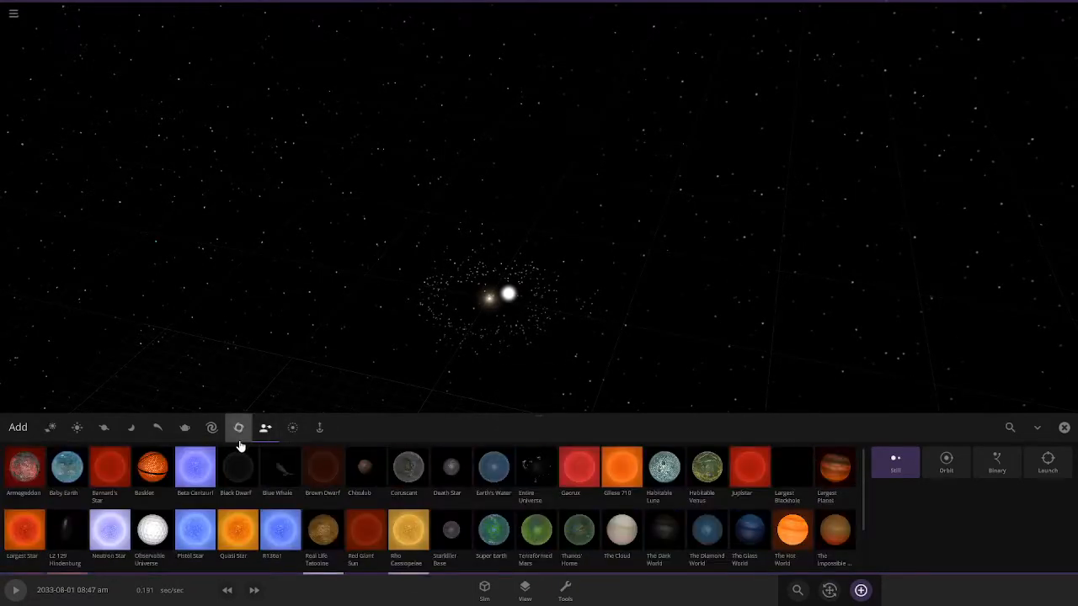
{"action": "scroll", "scroll_direction": "down", "scroll_amount": 3}
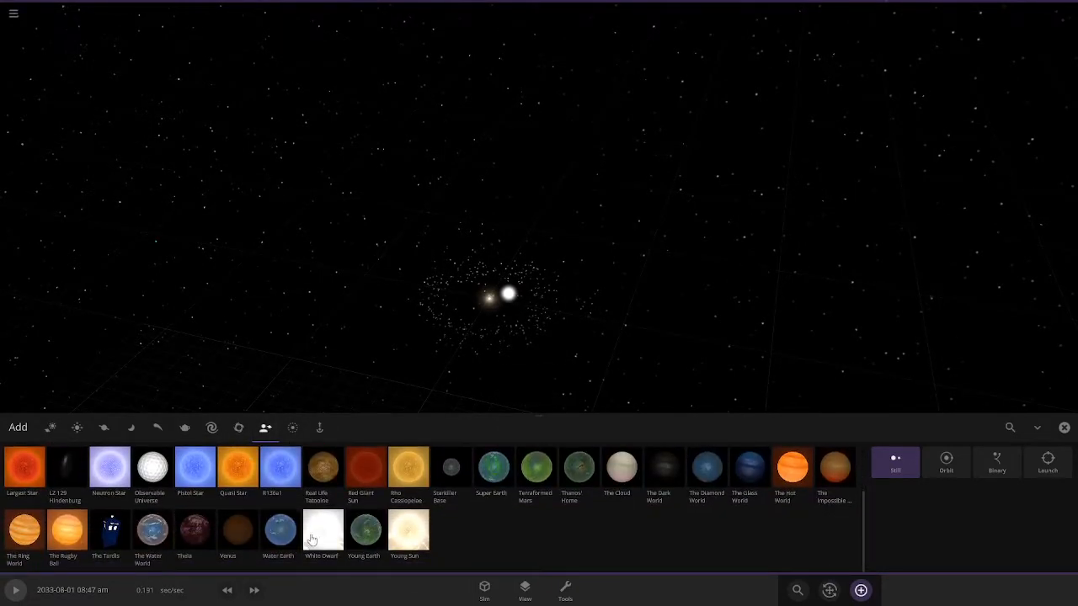
{"action": "scroll", "scroll_direction": "up", "scroll_amount": 3}
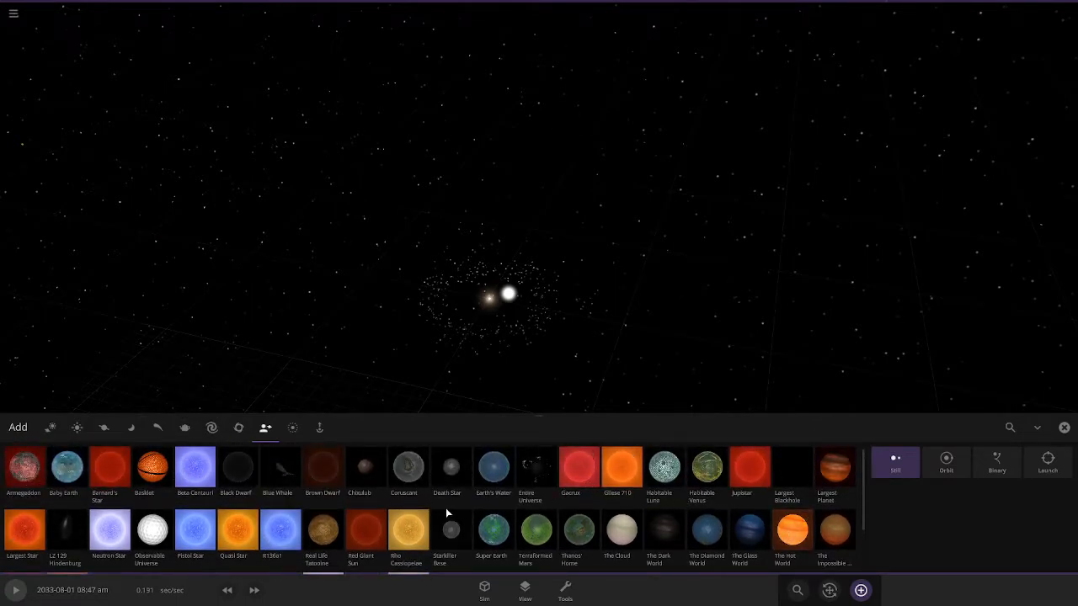
{"action": "left_click", "coordinate": [412, 536]}
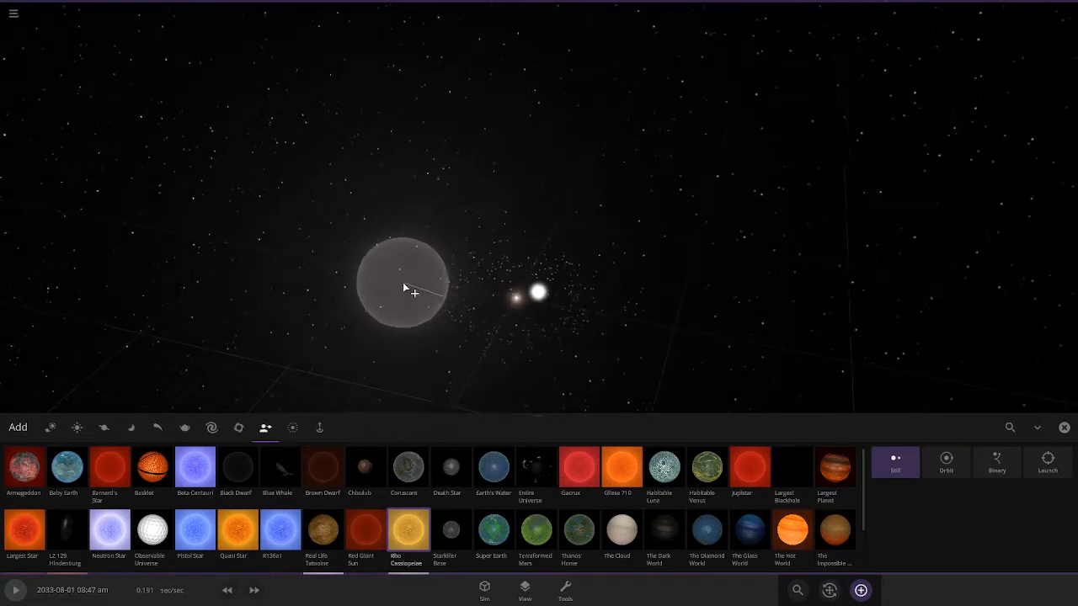
{"action": "left_click", "coordinate": [399, 288]}
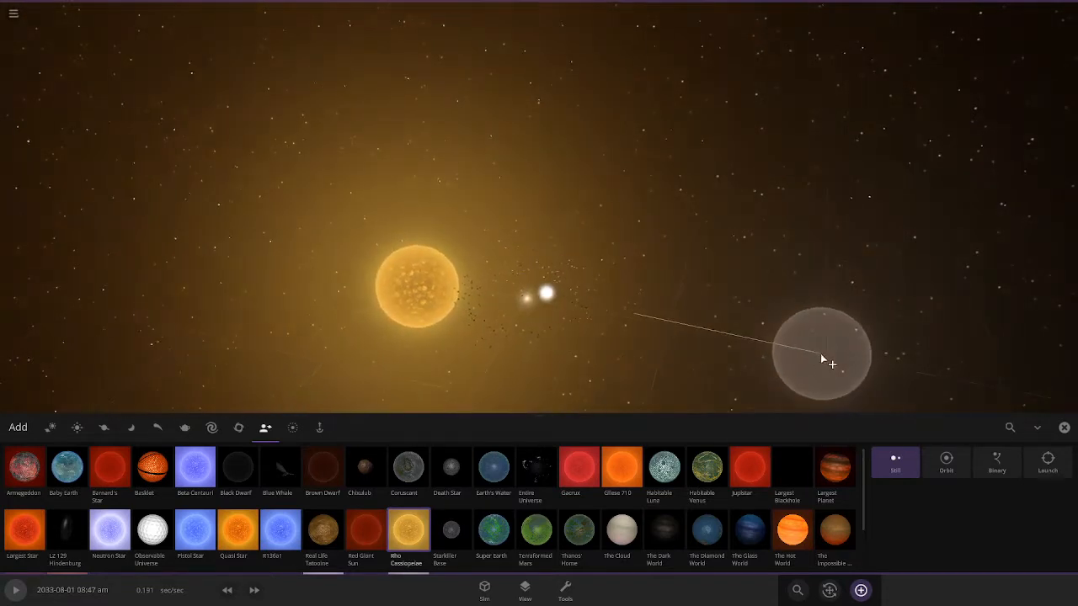
{"action": "left_click", "coordinate": [861, 592]}
{"action": "scroll", "scroll_direction": "up", "scroll_amount": 3}
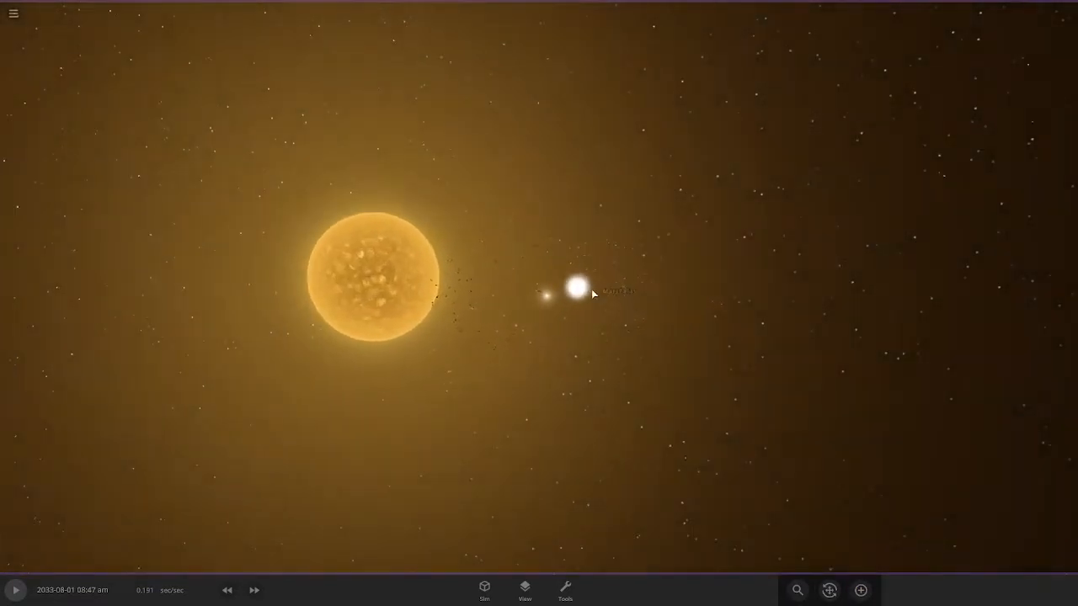
{"action": "scroll", "scroll_direction": "down", "scroll_amount": 3}
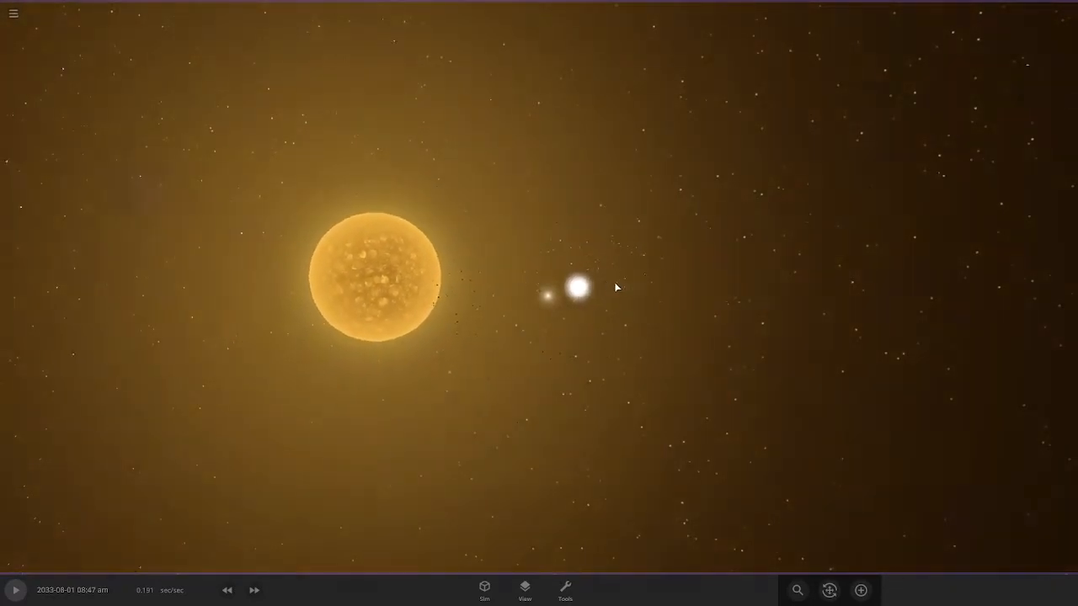
{"action": "scroll", "scroll_direction": "down", "scroll_amount": 3}
{"action": "scroll", "scroll_direction": "down", "scroll_amount": 3}
{"action": "scroll", "scroll_direction": "down", "scroll_amount": 3}
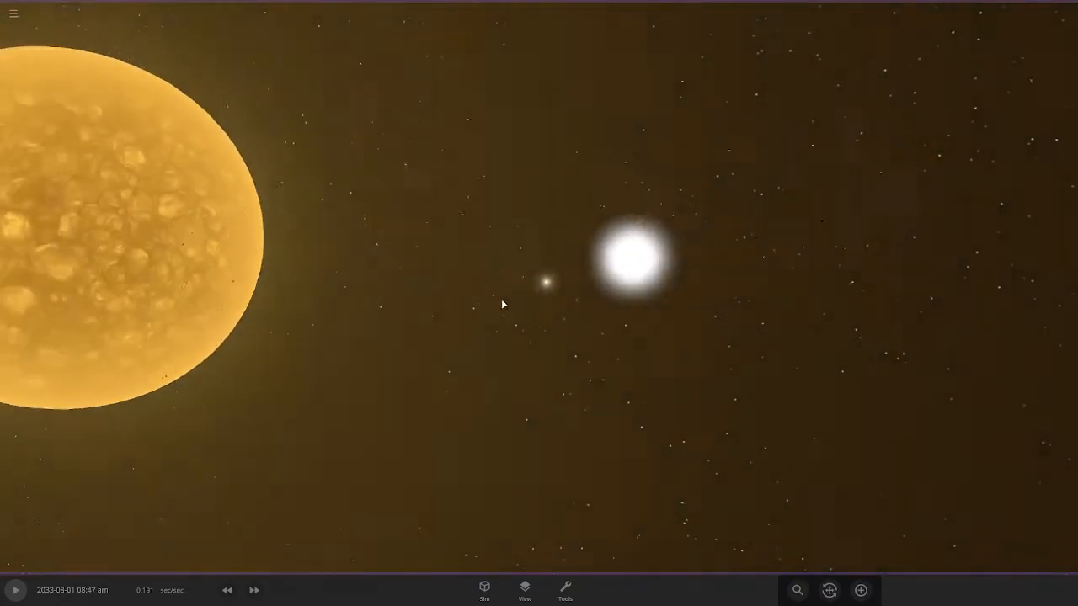
{"action": "left_click", "coordinate": [371, 266]}
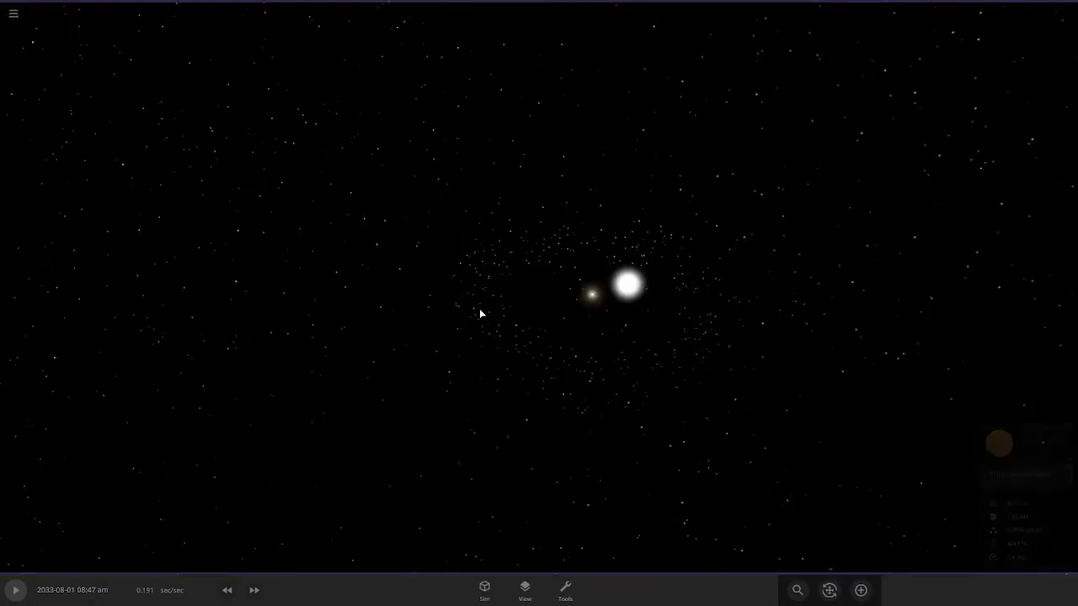
{"action": "scroll", "scroll_direction": "down", "scroll_amount": 3}
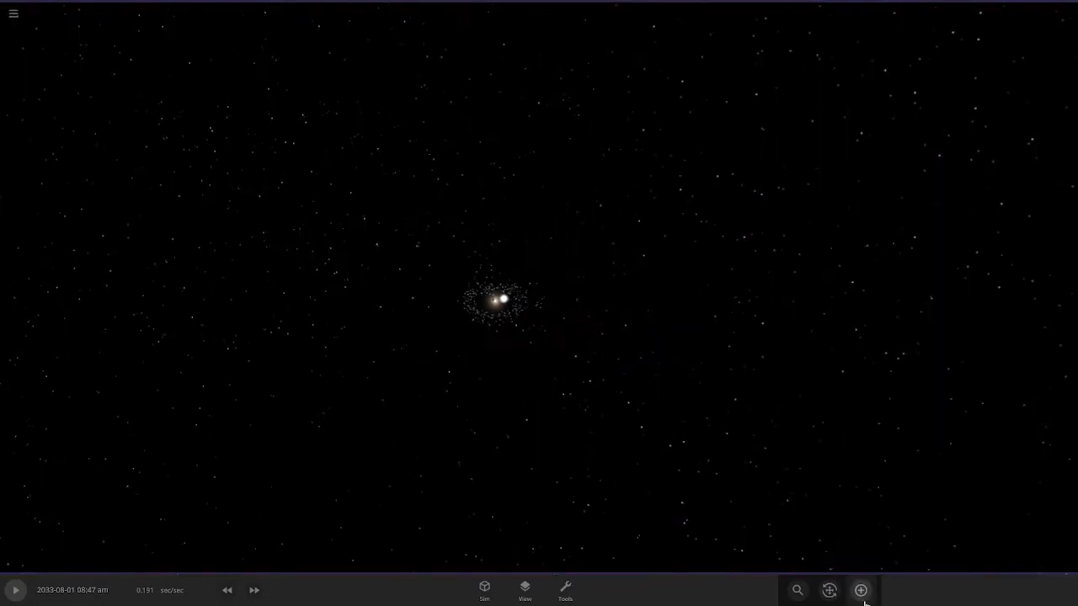
- Place a stationary Sirius about a light-year from the Sun and show its details
{"action": "left_click", "coordinate": [862, 594]}
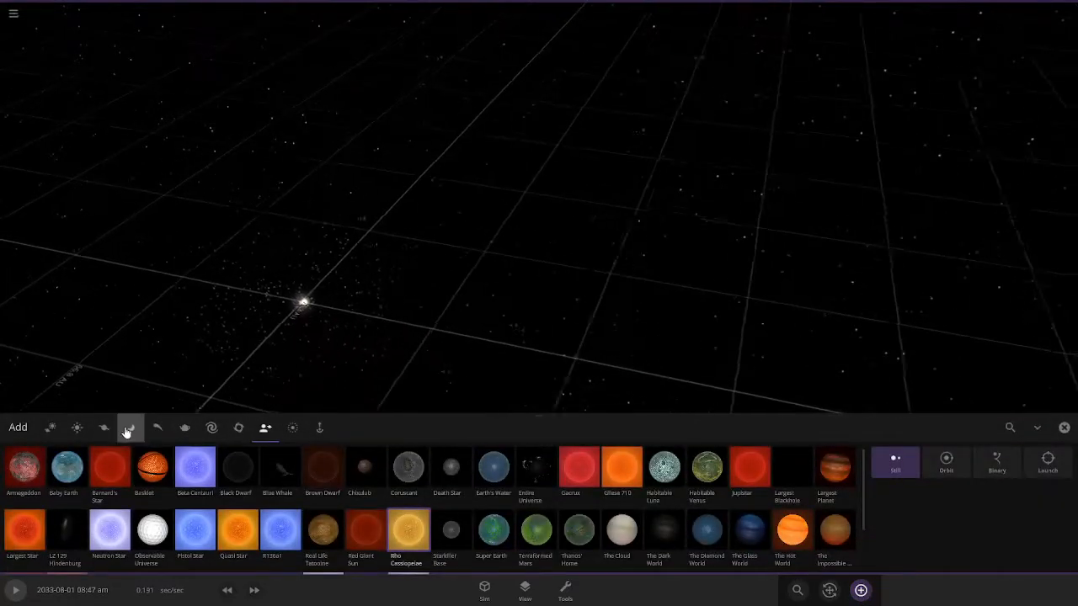
{"action": "left_click", "coordinate": [104, 427]}
{"action": "left_click", "coordinate": [76, 428]}
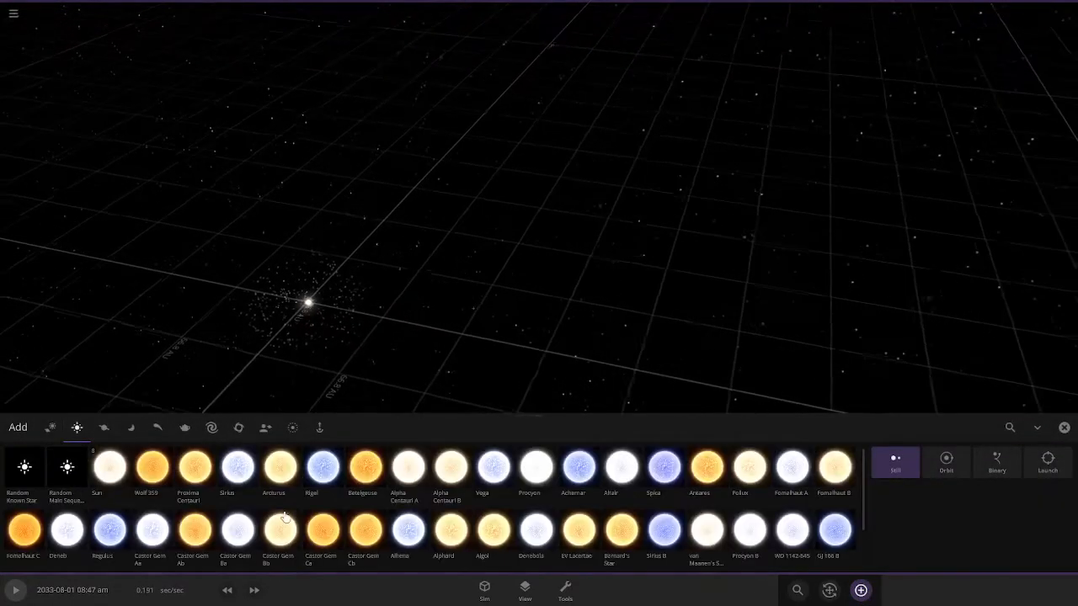
{"action": "left_click", "coordinate": [237, 467]}
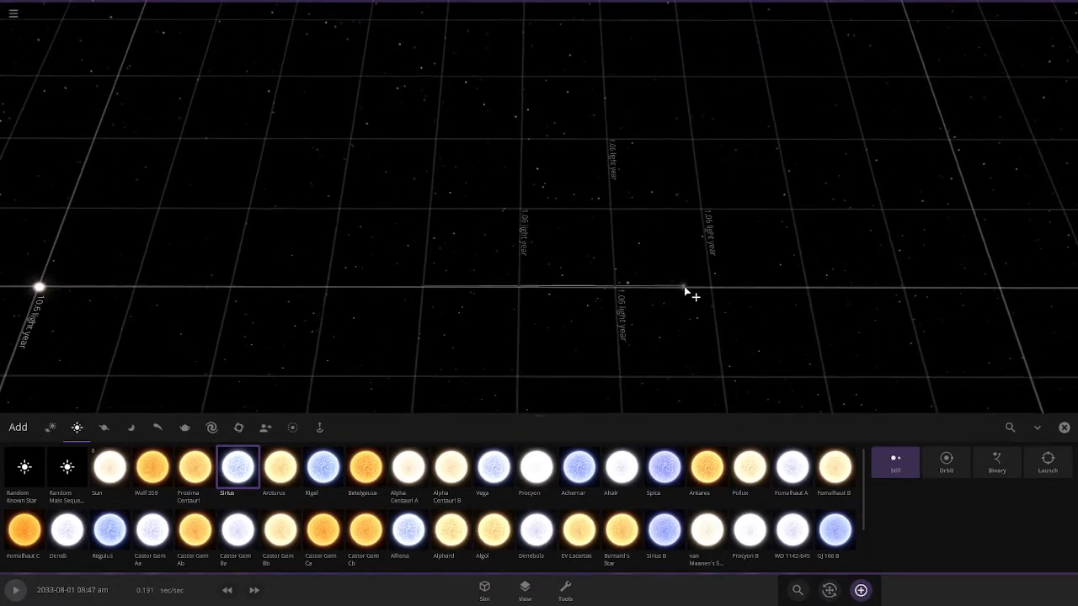
{"action": "left_click", "coordinate": [689, 289]}
{"action": "left_click", "coordinate": [829, 589]}
{"action": "key", "text": "Escape"}
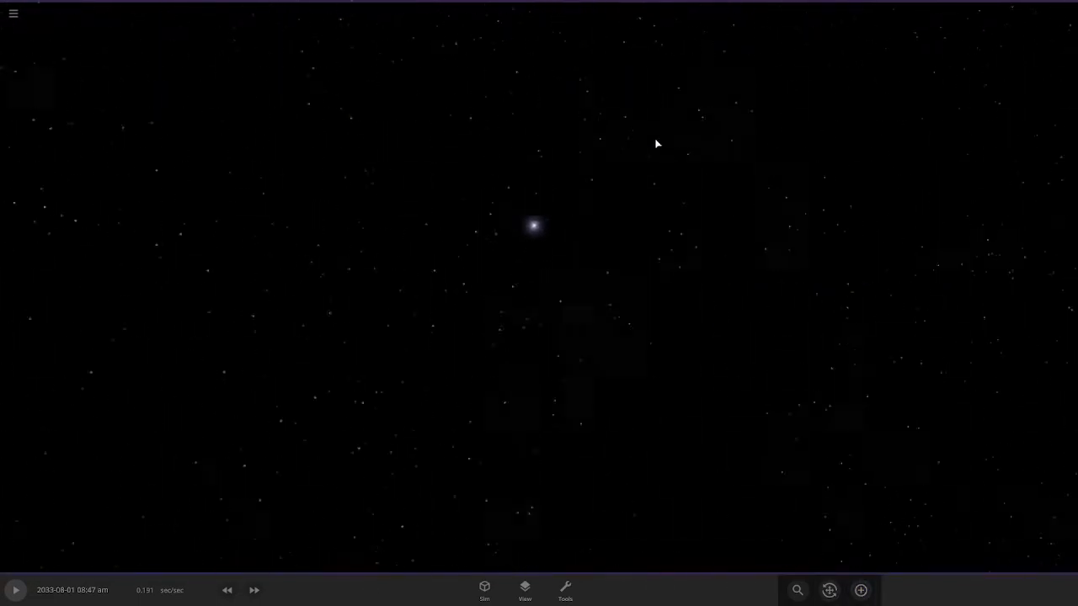
{"action": "left_click", "coordinate": [534, 329]}
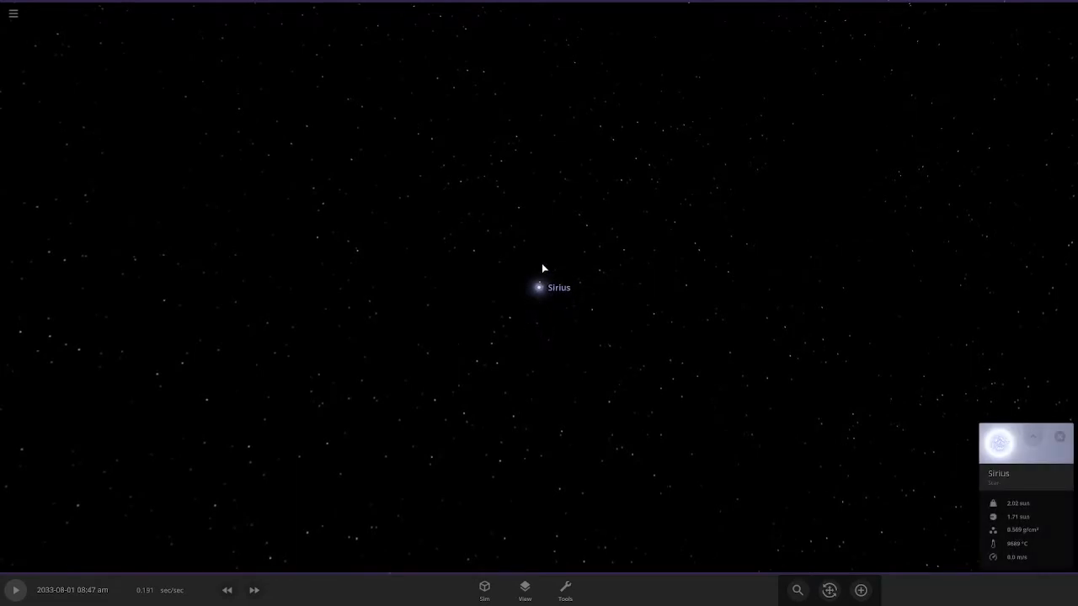
{"action": "scroll", "scroll_direction": "up", "scroll_amount": 3}
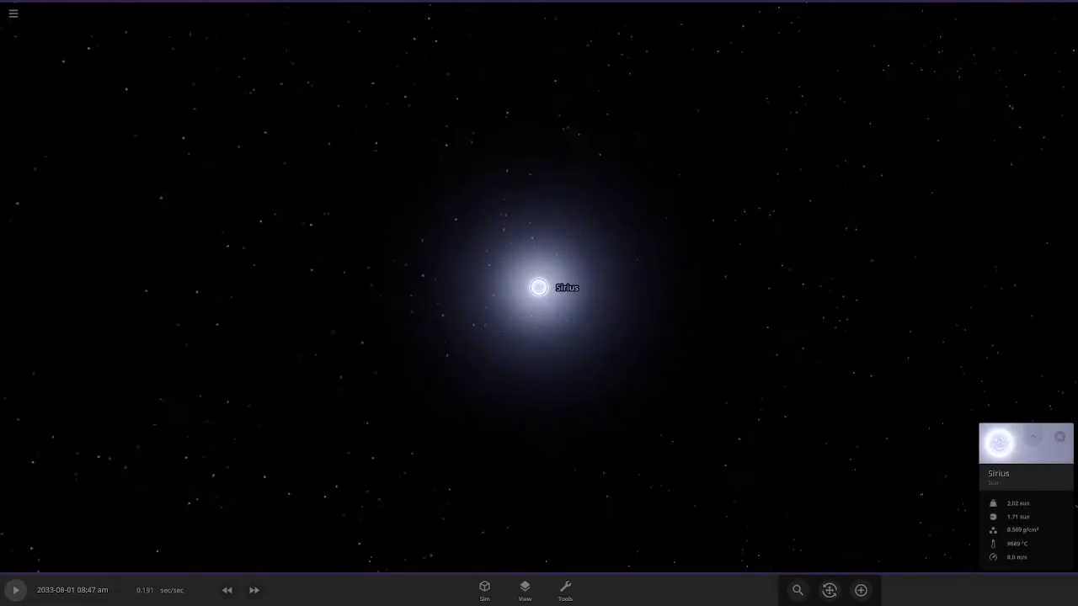
- Browse the planets catalogue for Sirius without adding one
{"action": "left_click", "coordinate": [861, 591]}
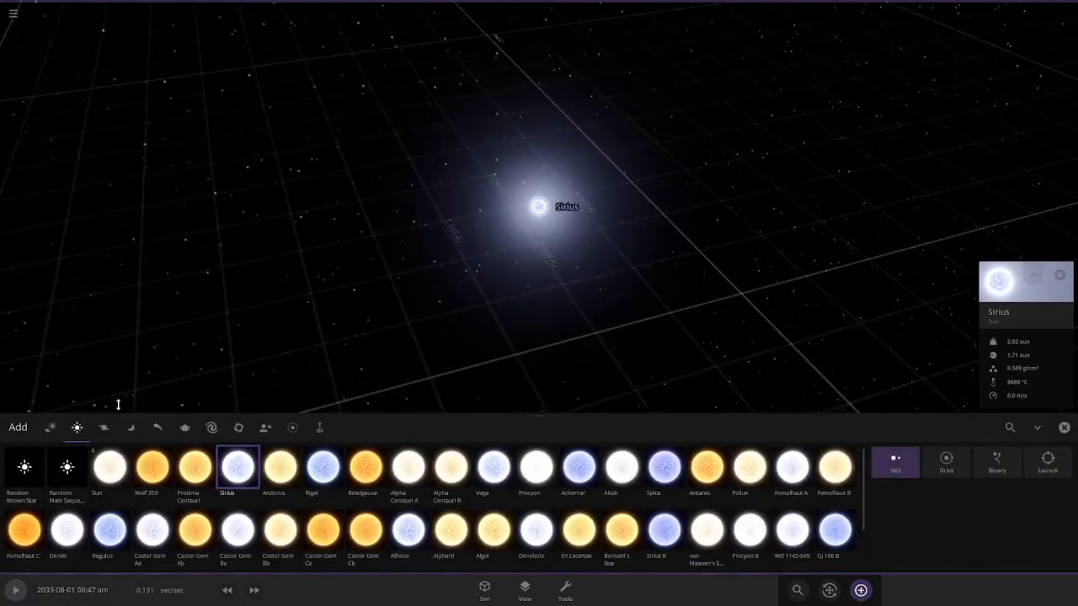
{"action": "left_click", "coordinate": [101, 429]}
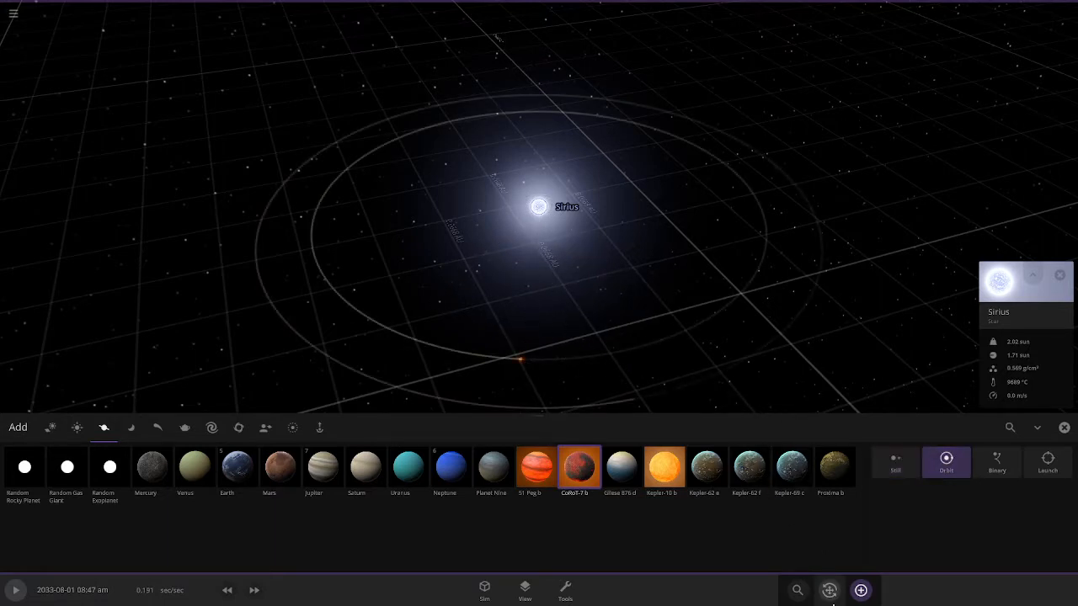
{"action": "left_click", "coordinate": [859, 591]}
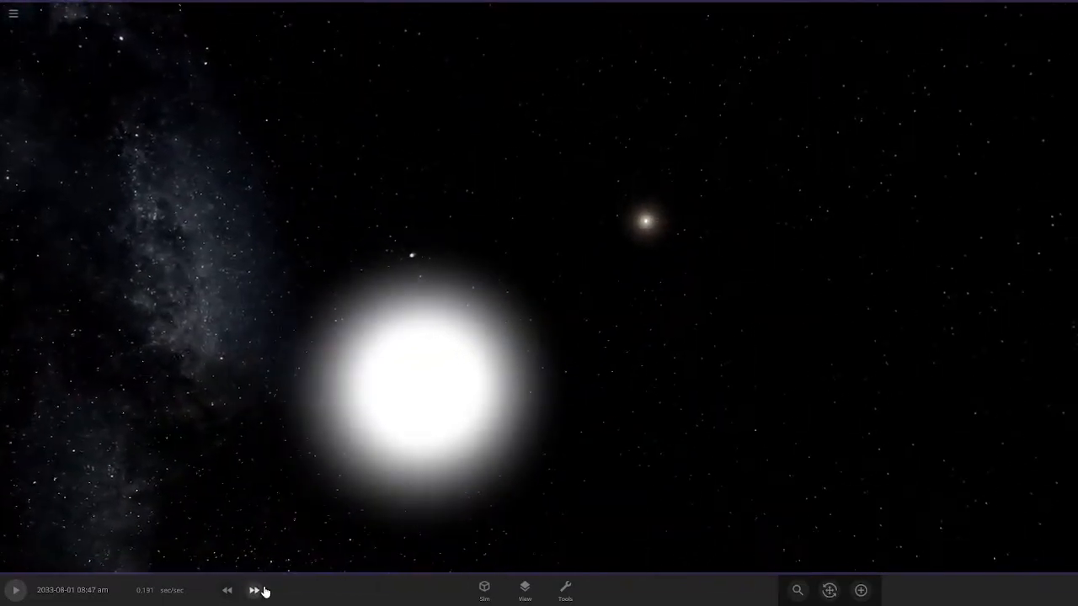
- Resume time and raise the speed to about 1.4 minutes per second while orbiting the glowing Fragment
{"action": "key", "text": "space"}
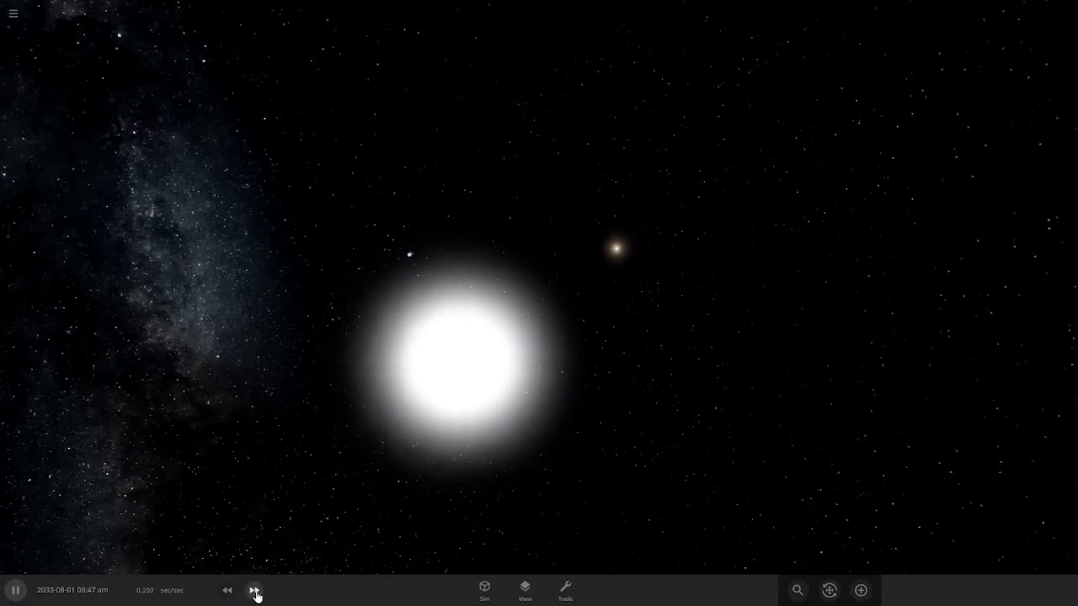
{"action": "left_click", "coordinate": [254, 590]}
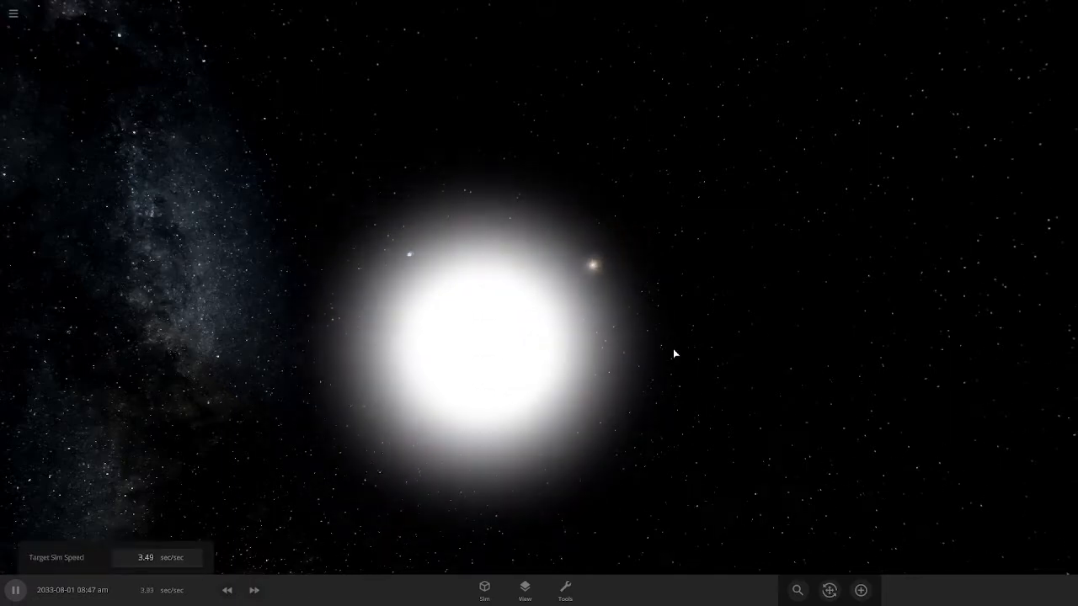
{"action": "left_click_drag", "start_coordinate": [683, 427], "coordinate": [700, 479]}
{"action": "scroll", "scroll_direction": "down", "scroll_amount": 3}
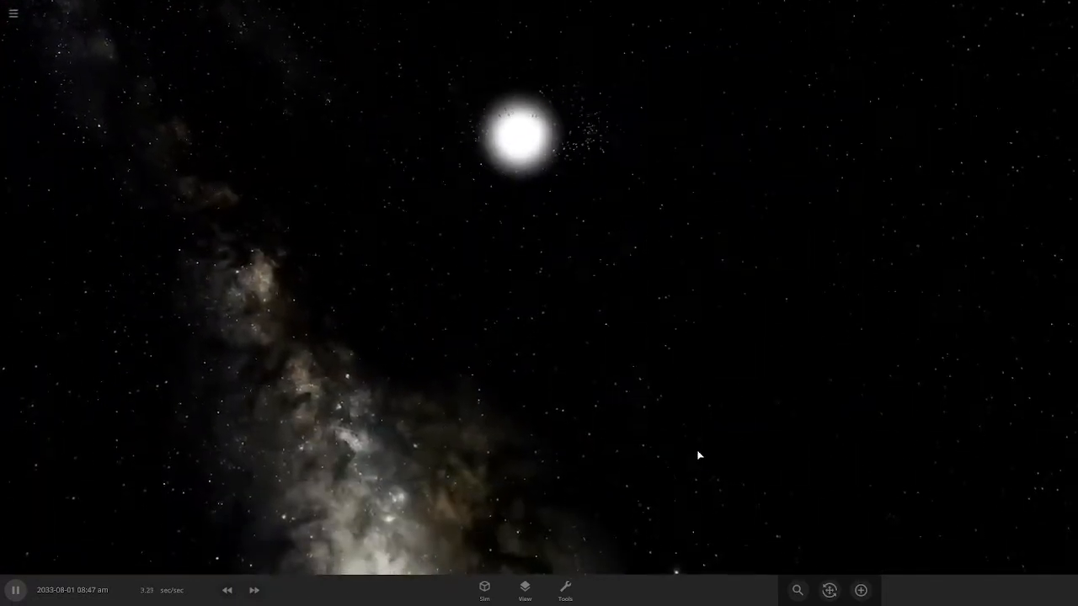
{"action": "left_click", "coordinate": [254, 590]}
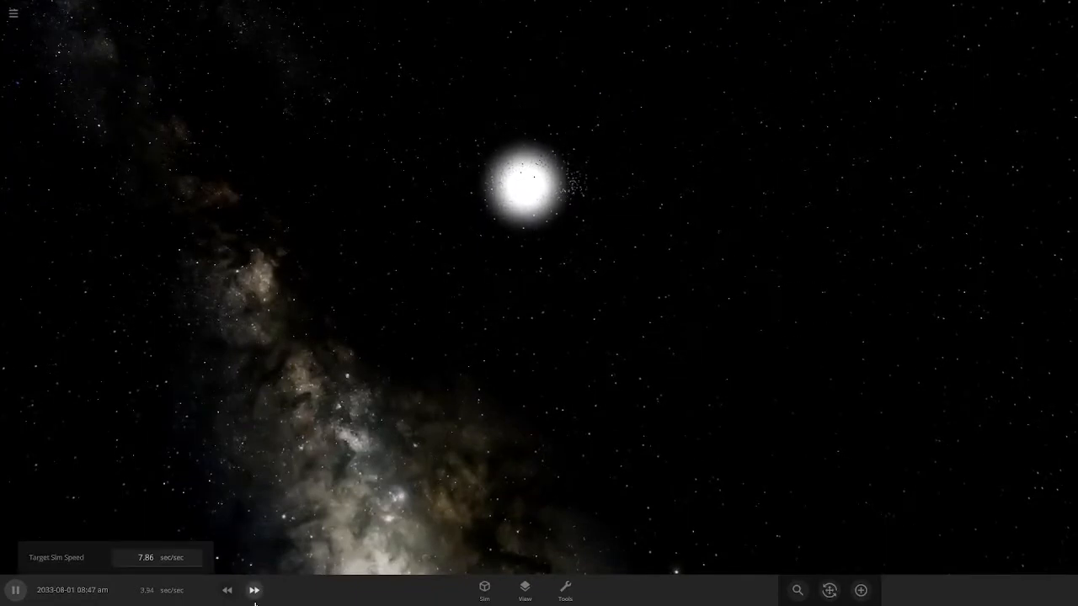
{"action": "scroll", "scroll_direction": "down", "scroll_amount": 3}
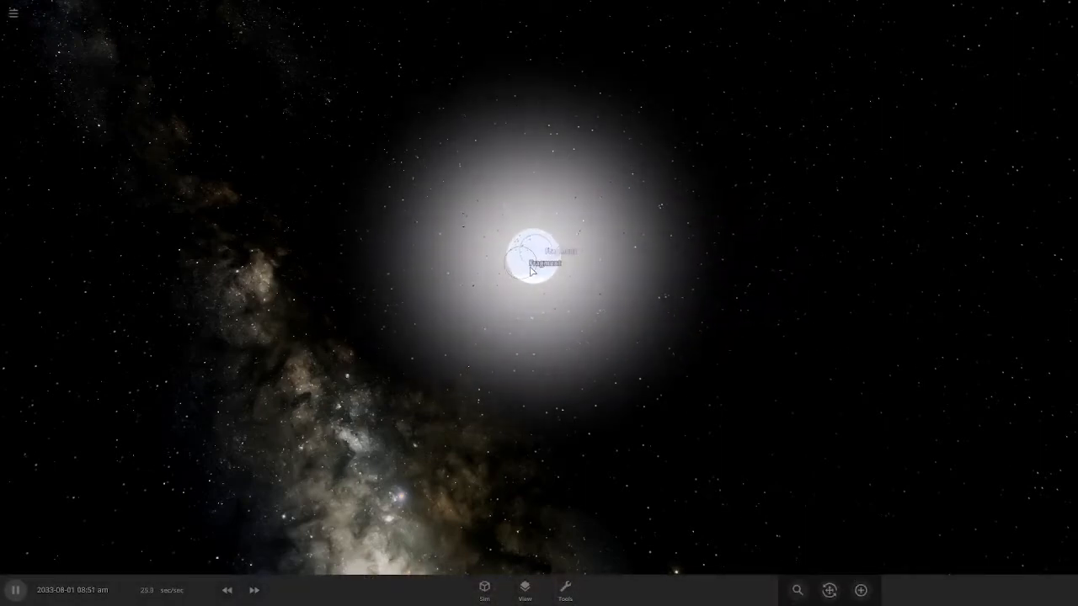
{"action": "scroll", "scroll_direction": "up", "scroll_amount": 3}
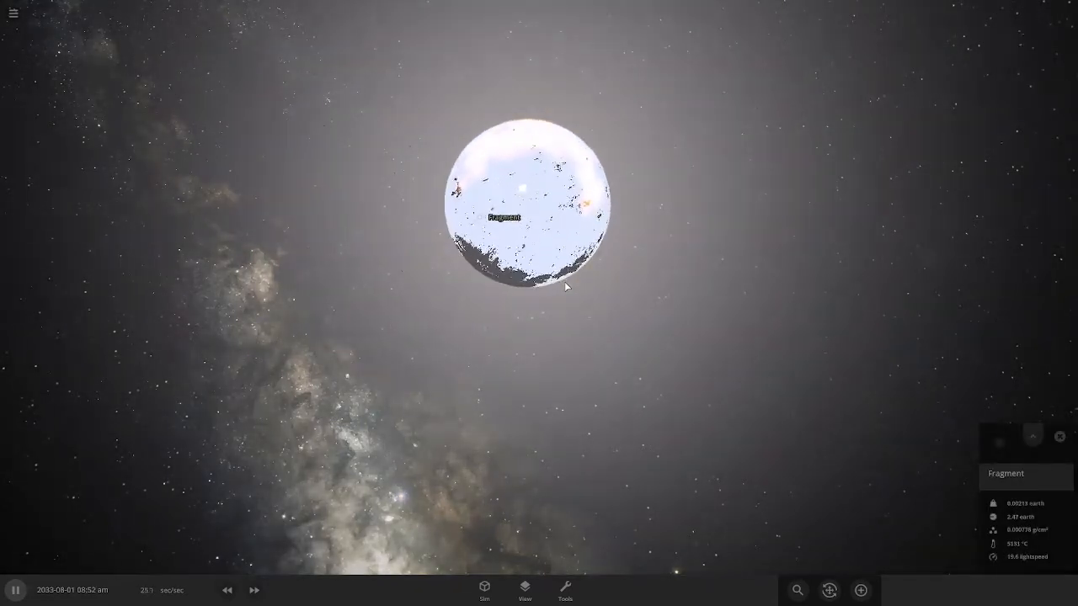
{"action": "left_click_drag", "start_coordinate": [565, 287], "coordinate": [507, 264]}
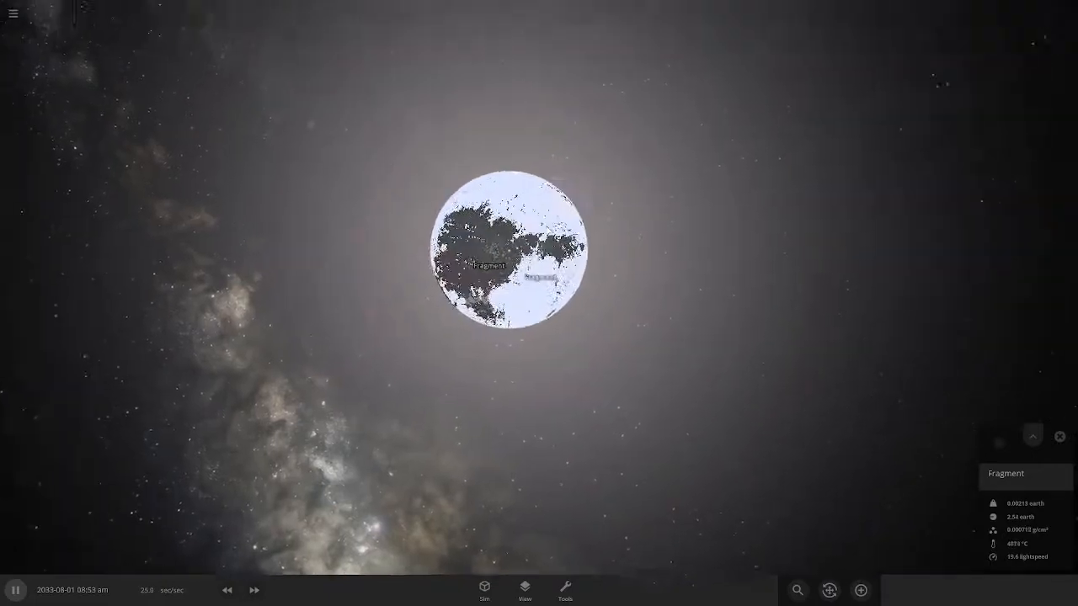
{"action": "scroll", "scroll_direction": "down", "scroll_amount": 3}
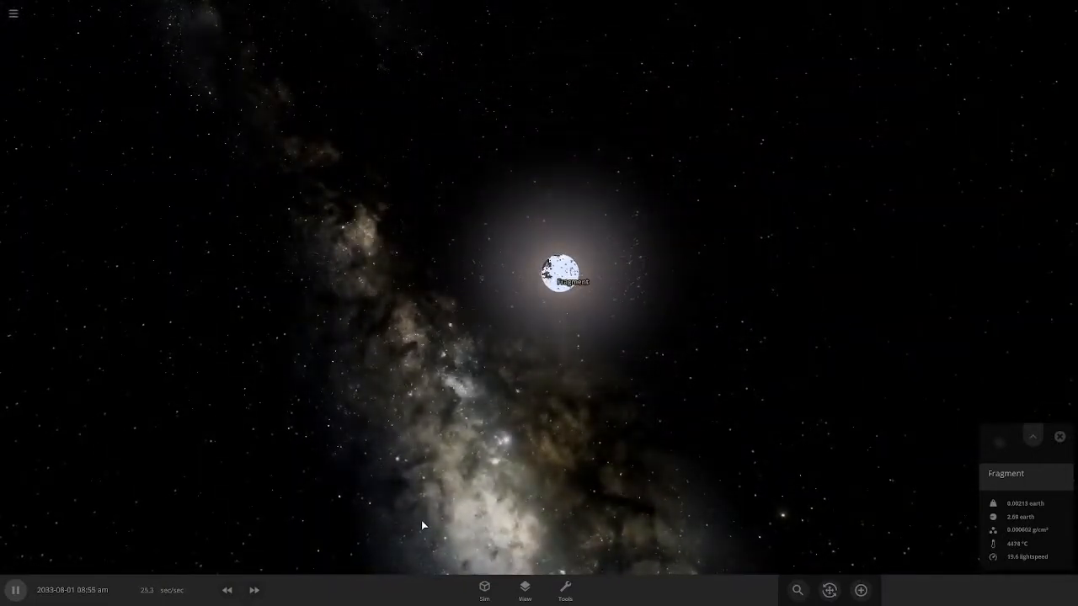
{"action": "scroll", "scroll_direction": "up", "scroll_amount": 3}
{"action": "scroll", "scroll_direction": "up", "scroll_amount": 3}
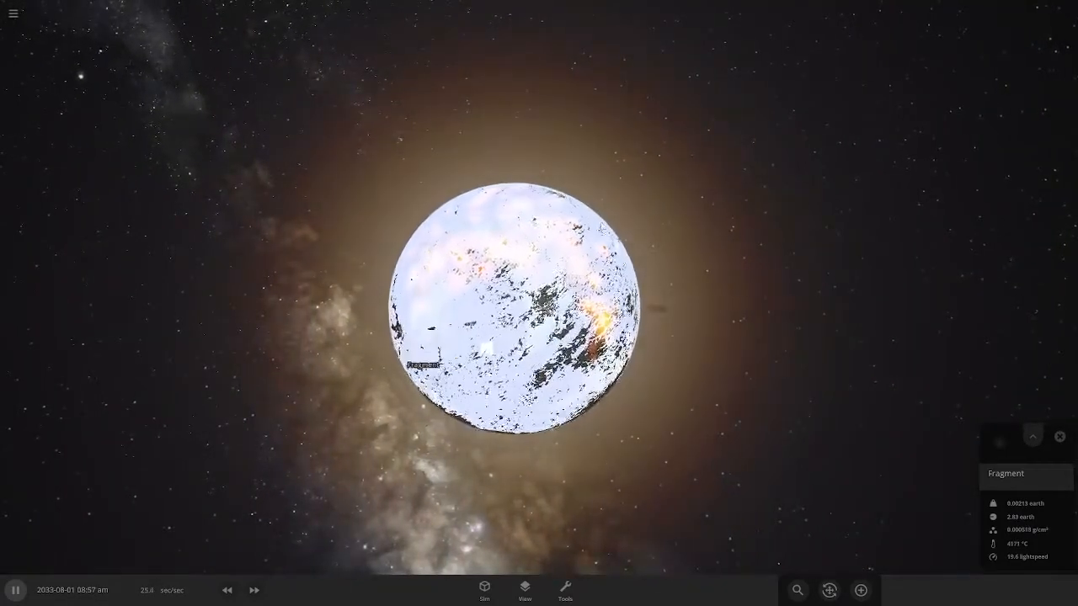
{"action": "left_click", "coordinate": [254, 590]}
{"action": "scroll", "scroll_direction": "down", "scroll_amount": 3}
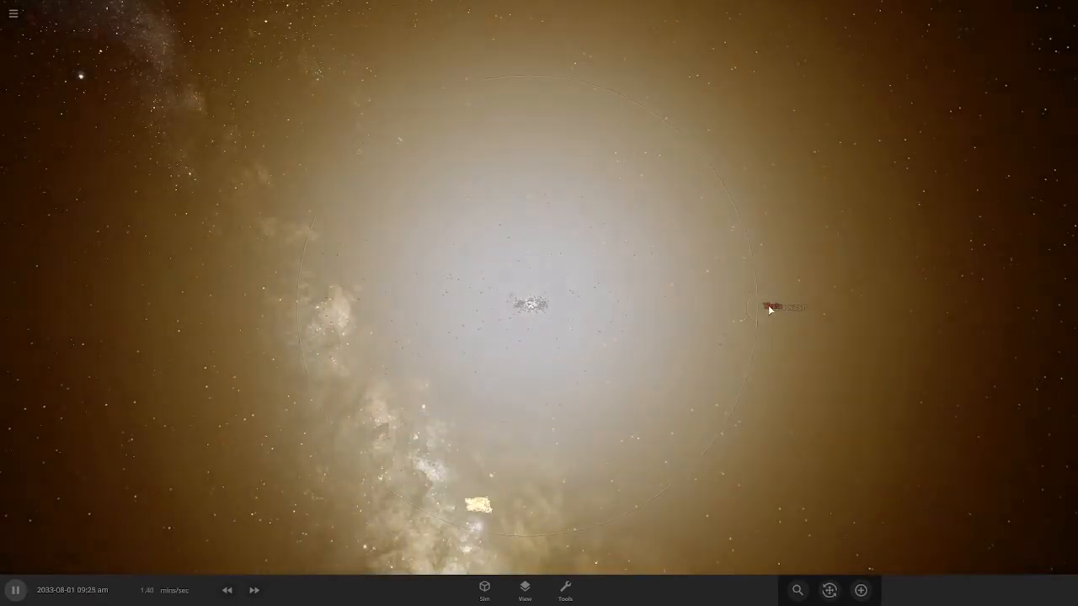
- Select Theia to show its details and rotate the view around the scene
{"action": "left_click", "coordinate": [769, 308]}
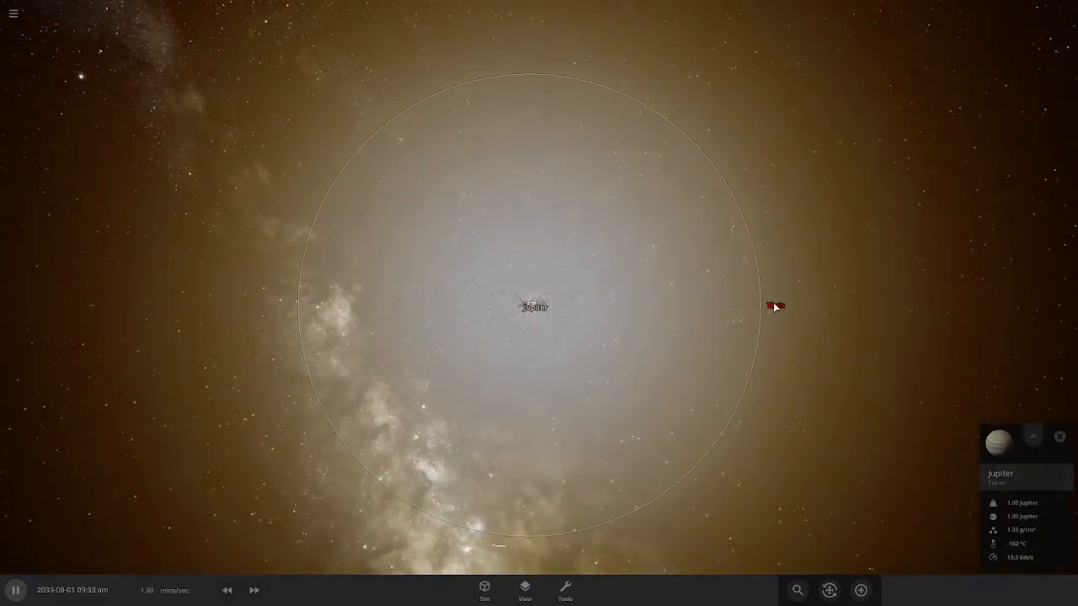
{"action": "left_click", "coordinate": [773, 304]}
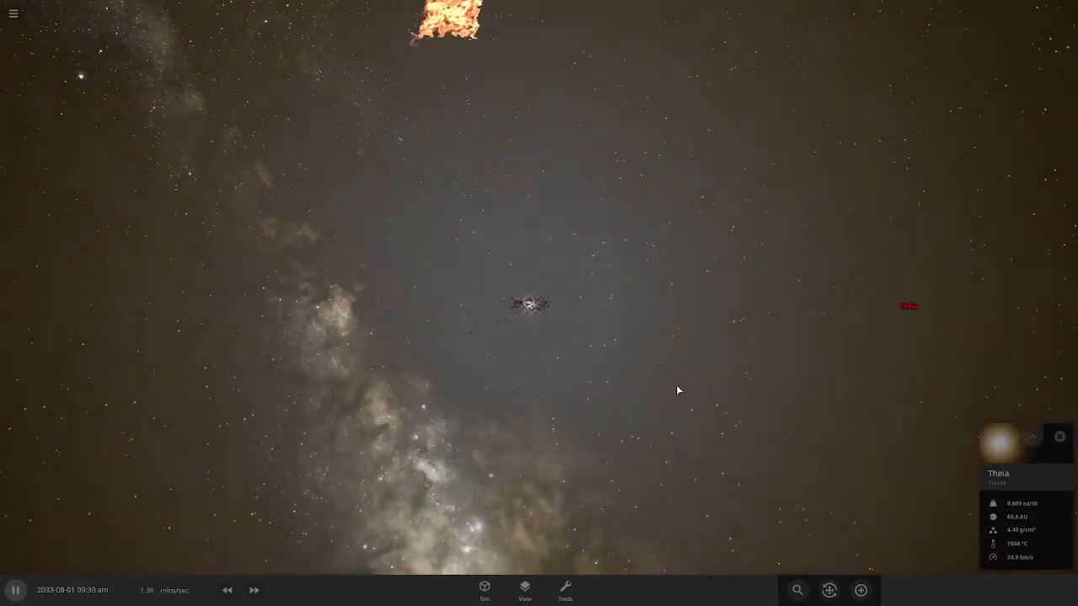
{"action": "left_click_drag", "start_coordinate": [527, 351], "coordinate": [546, 360]}
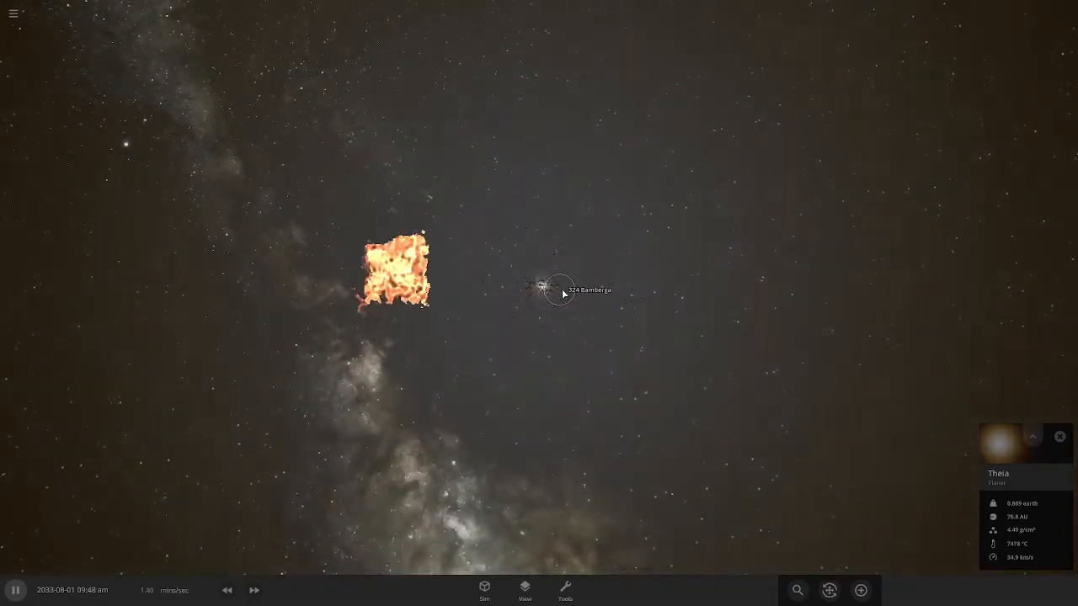
{"action": "left_click_drag", "start_coordinate": [563, 295], "coordinate": [519, 391]}
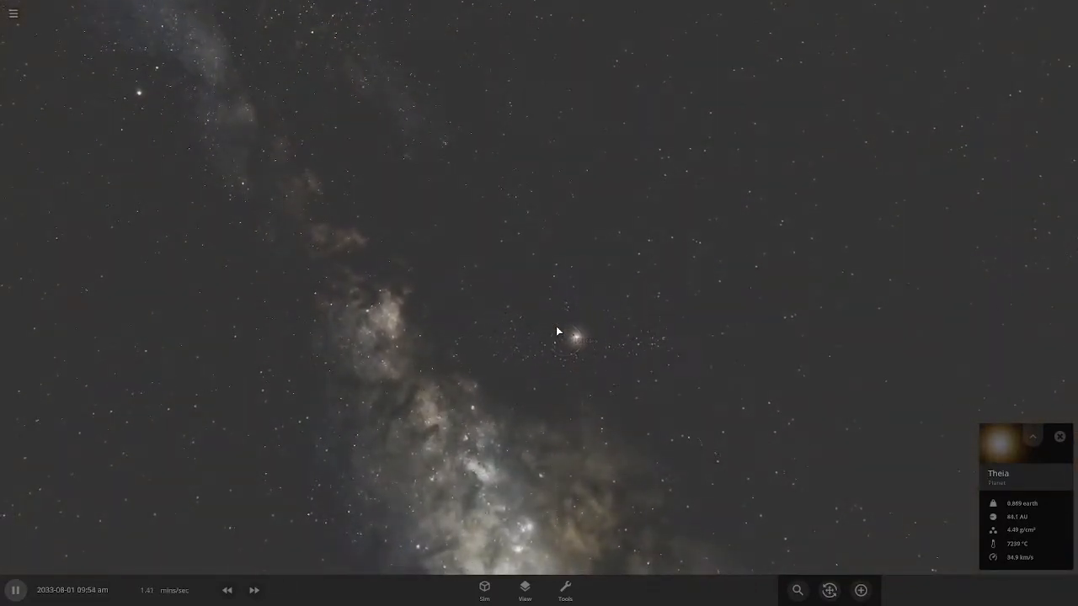
- Swing the view toward the Milky Way and select a fragment to see its details
{"action": "left_click_drag", "start_coordinate": [556, 331], "coordinate": [587, 363]}
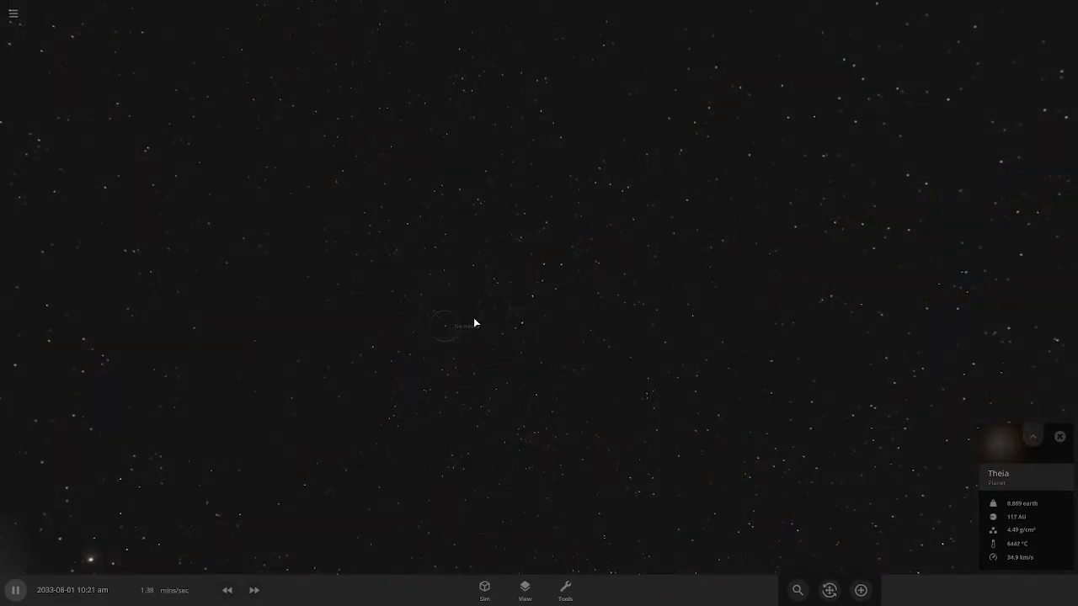
{"action": "left_click_drag", "start_coordinate": [479, 303], "coordinate": [425, 406]}
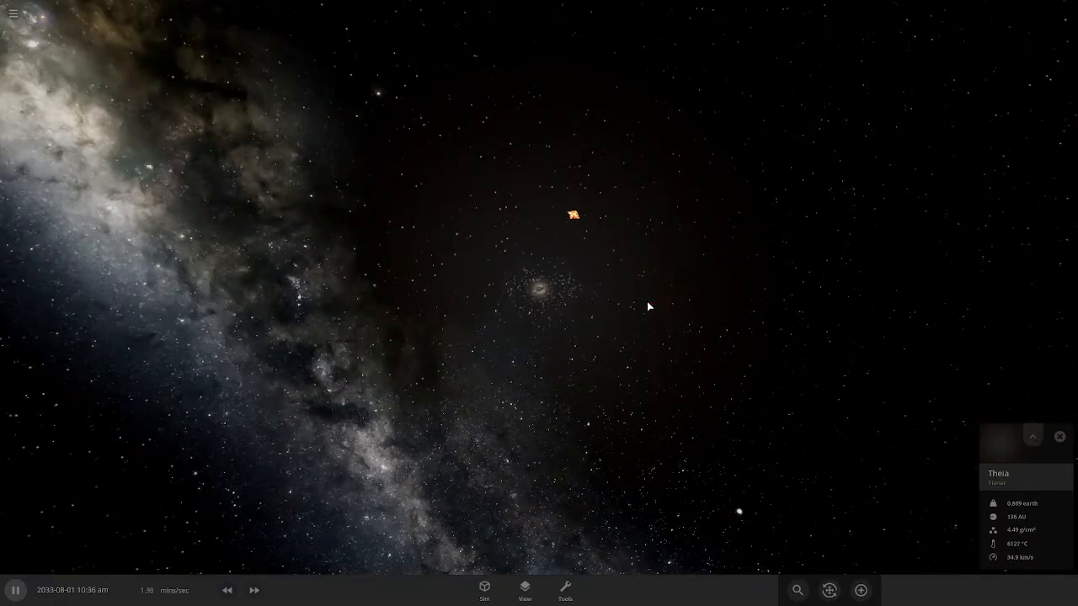
{"action": "left_click", "coordinate": [553, 291]}
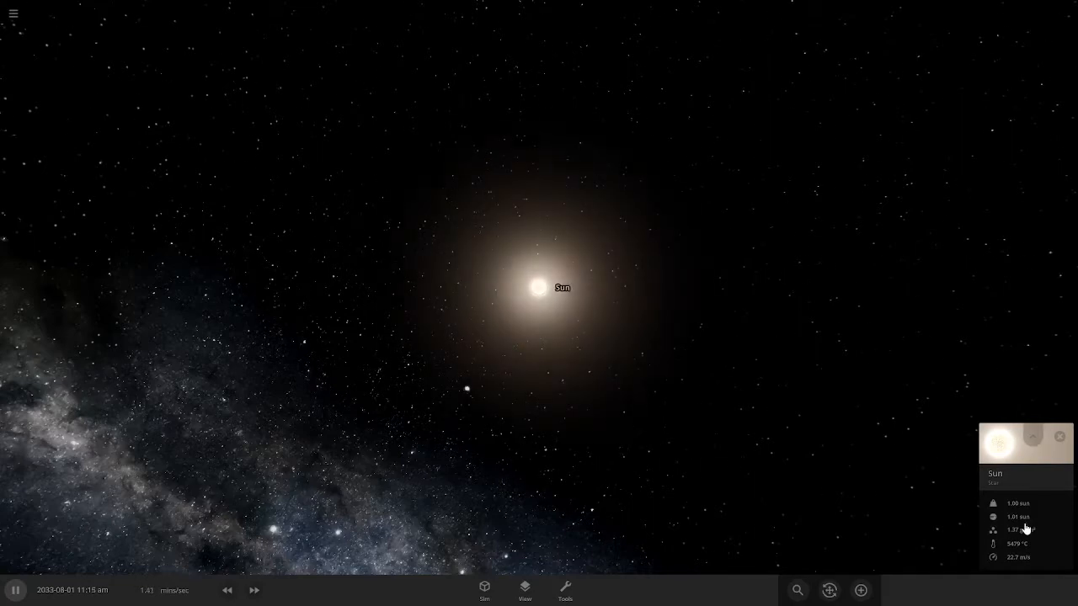
{"action": "left_click", "coordinate": [1032, 437]}
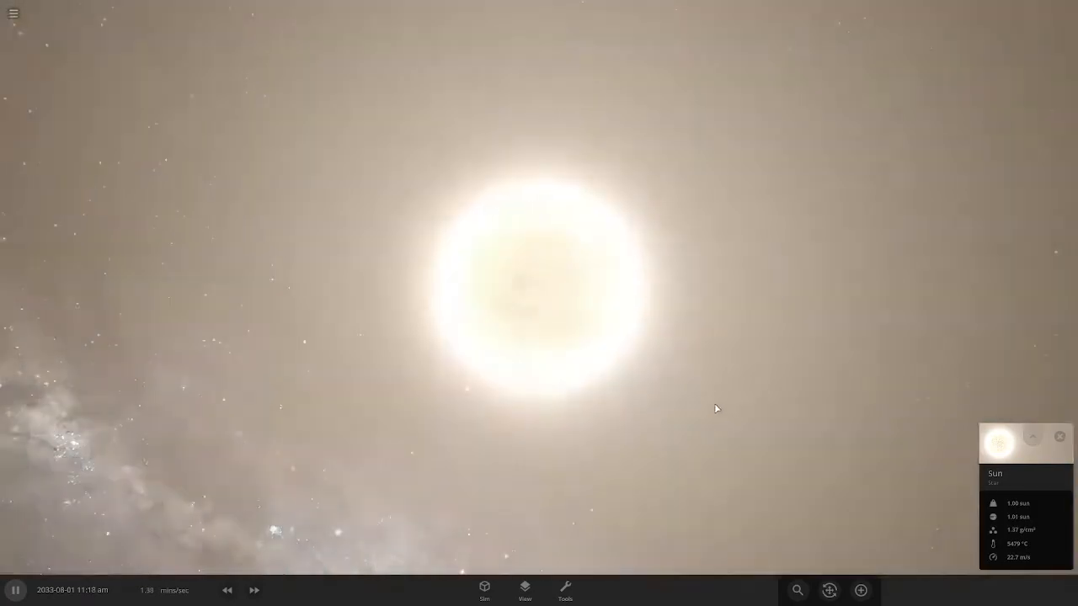
{"action": "scroll", "scroll_direction": "down", "scroll_amount": 3}
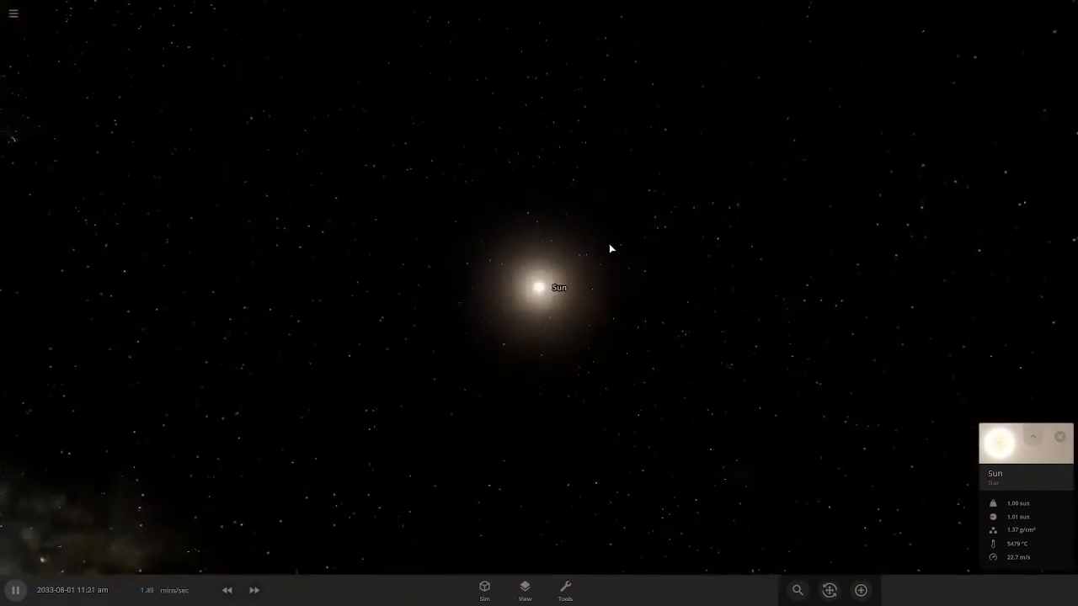
{"action": "left_click_drag", "start_coordinate": [587, 245], "coordinate": [281, 354]}
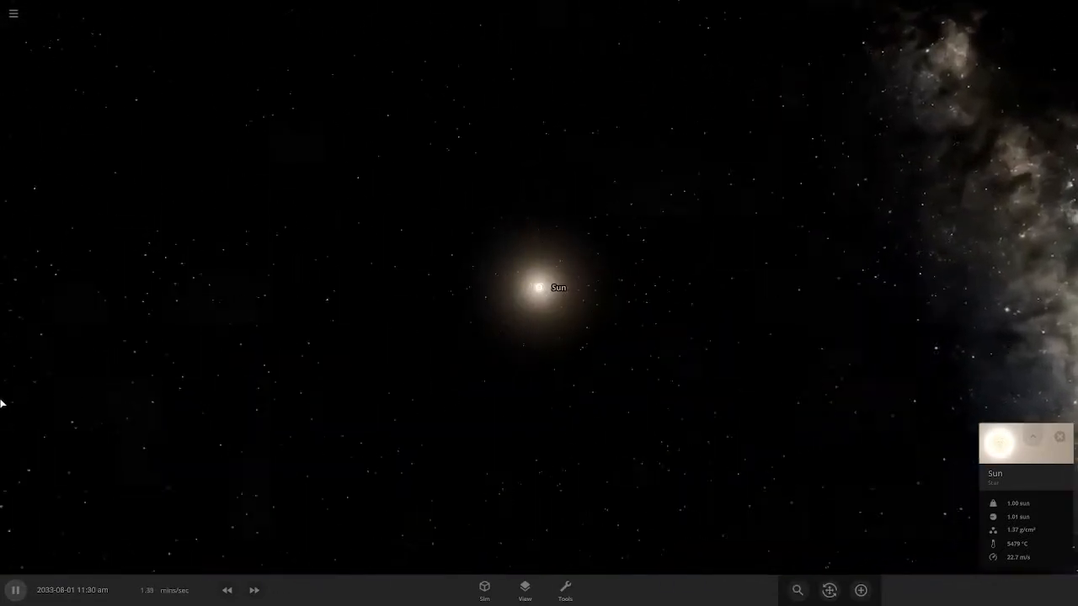
{"action": "scroll", "scroll_direction": "down", "scroll_amount": 3}
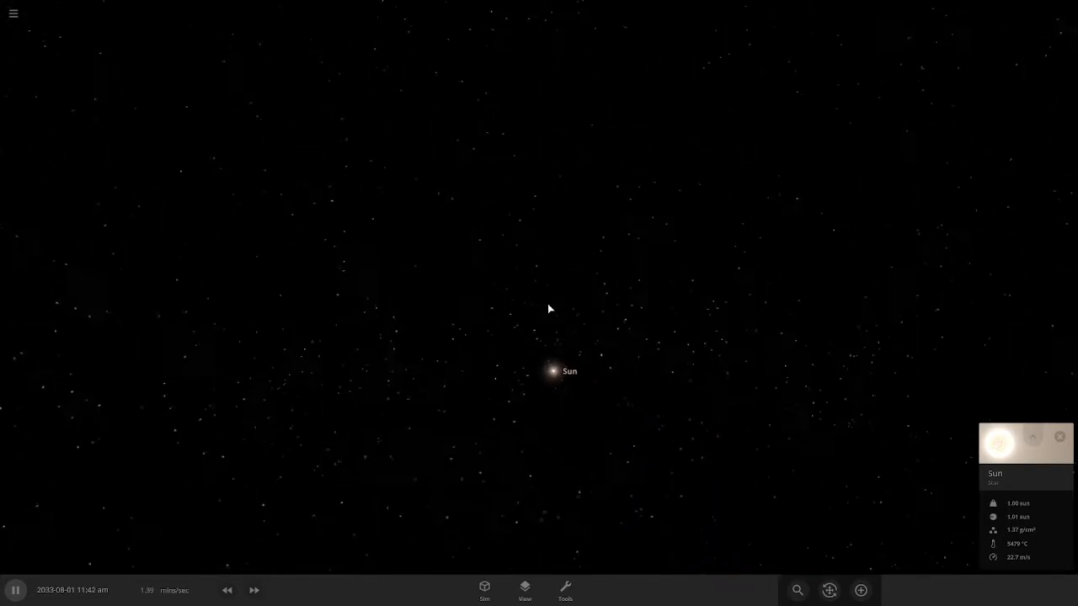
- Browse the Add catalogue's special objects and pick one to place orbiting the Sun
{"action": "left_click", "coordinate": [871, 589]}
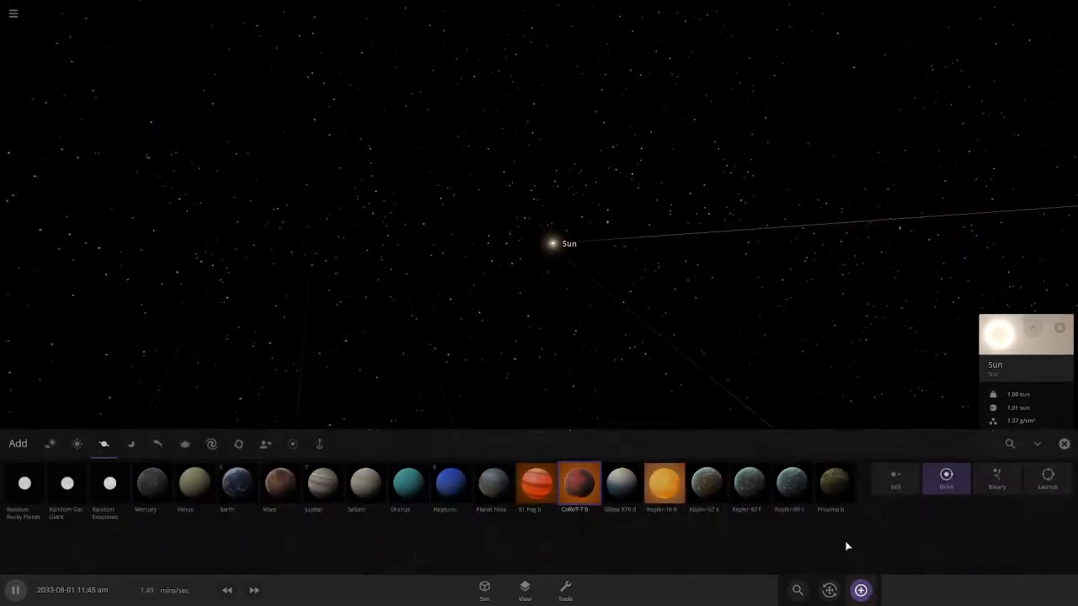
{"action": "left_click", "coordinate": [264, 428]}
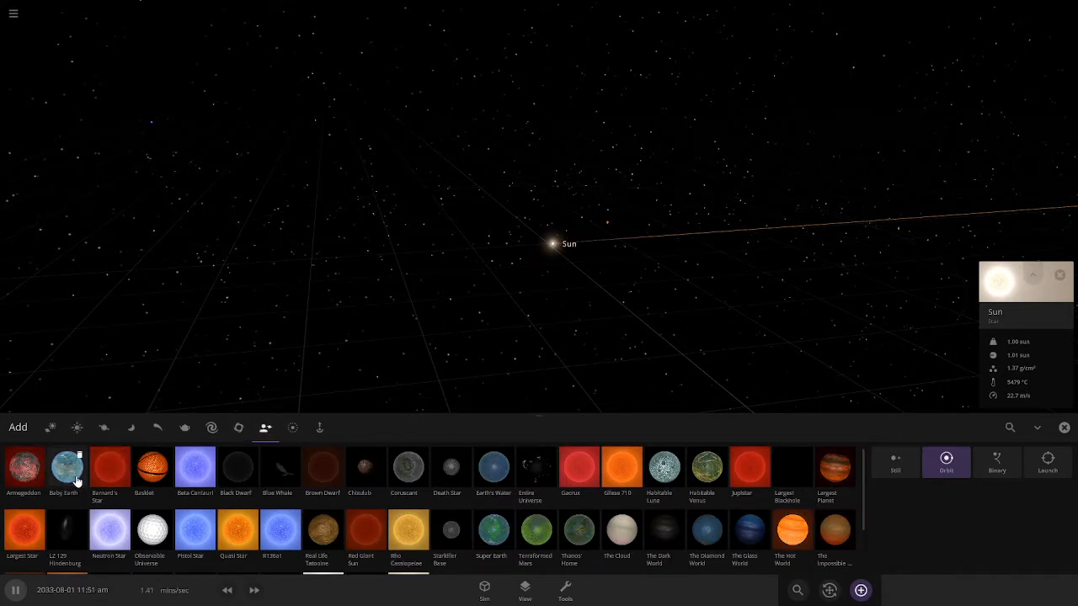
{"action": "left_click", "coordinate": [110, 467]}
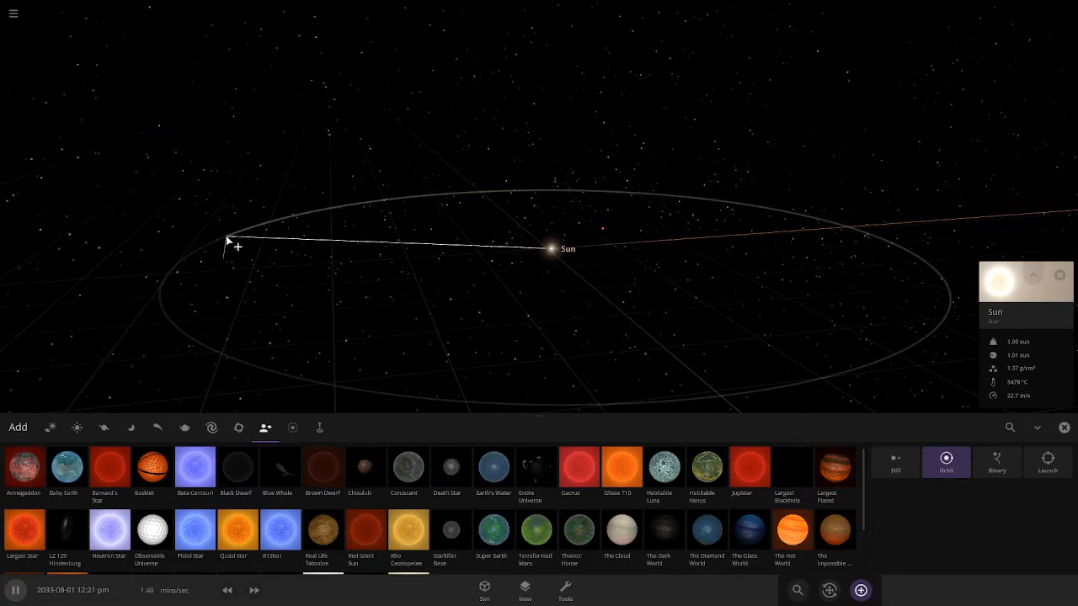
{"action": "scroll", "scroll_direction": "down", "scroll_amount": 3}
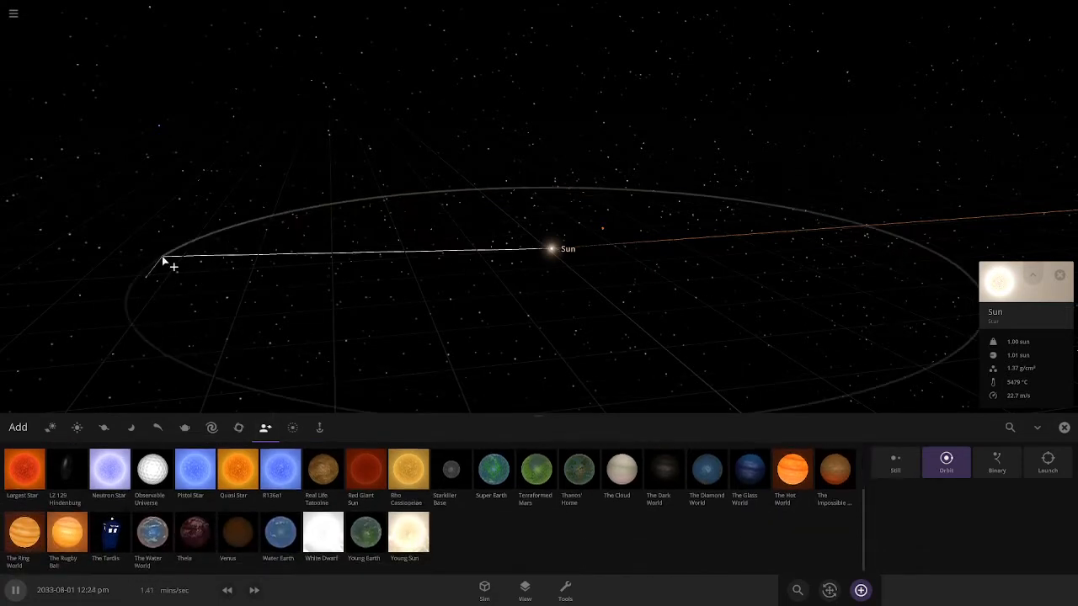
{"action": "scroll", "scroll_direction": "down", "scroll_amount": 3}
- Load the Solar System simulation from the main menu's Open list
{"action": "left_click", "coordinate": [13, 14]}
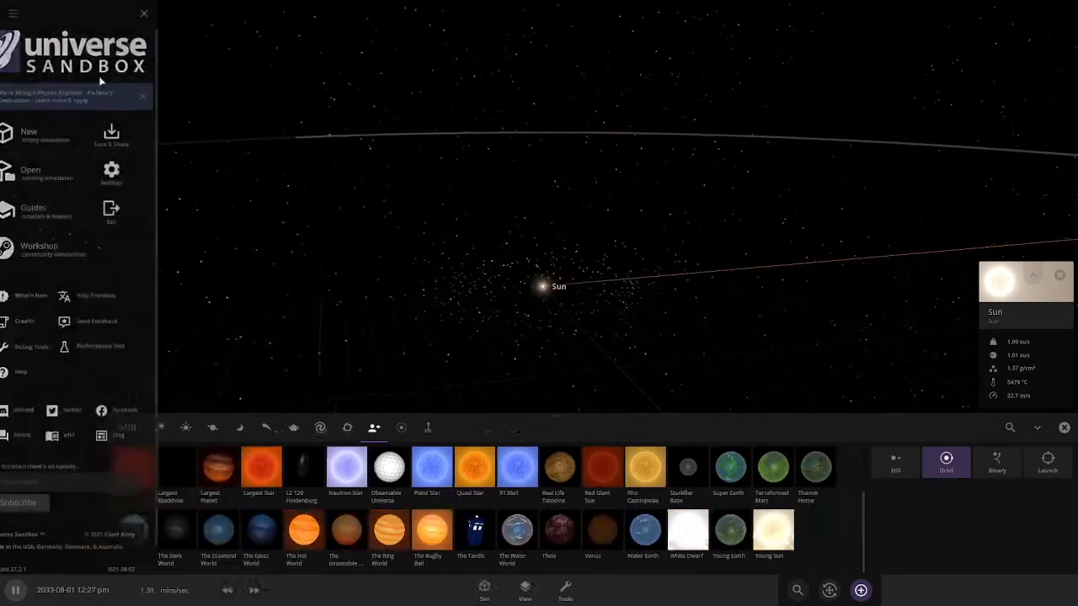
{"action": "left_click", "coordinate": [61, 184]}
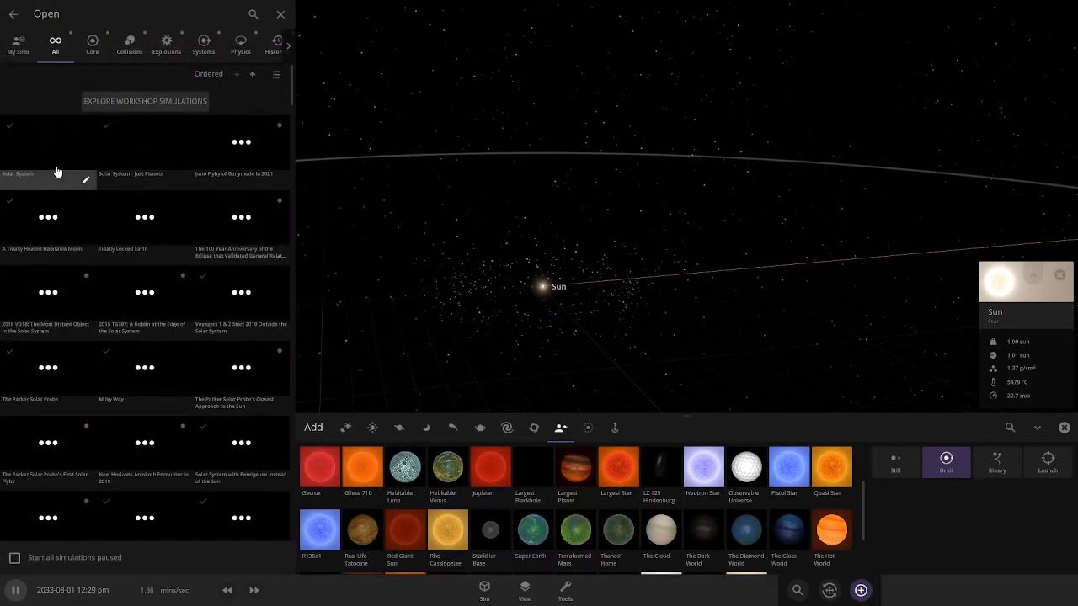
{"action": "left_click", "coordinate": [55, 173]}
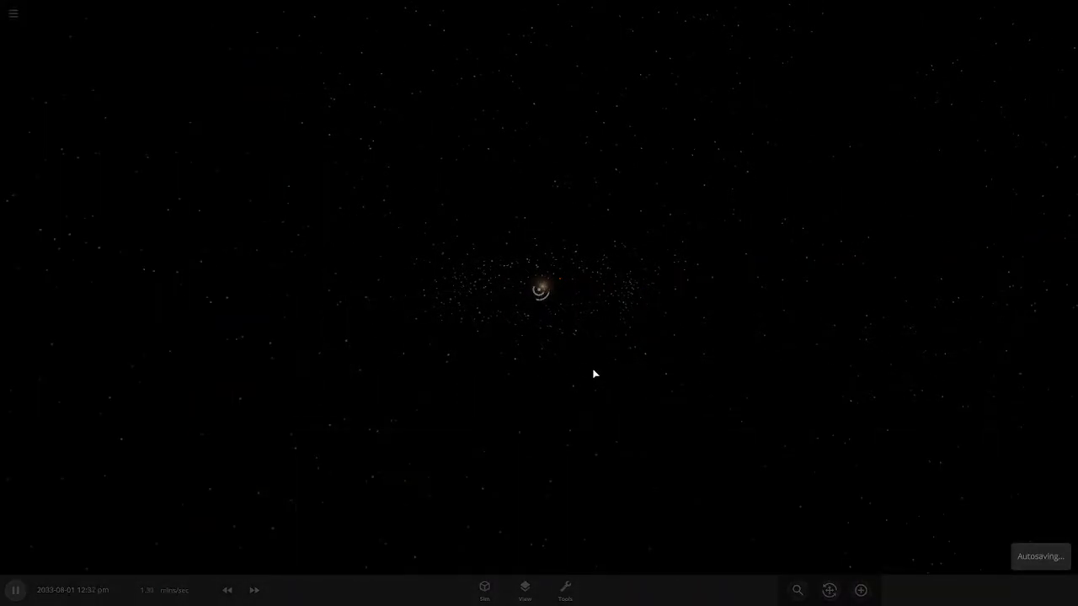
- Pick Gliese 710 from the stars catalogue and set its placement mode to Launch
{"action": "left_click", "coordinate": [1041, 361]}
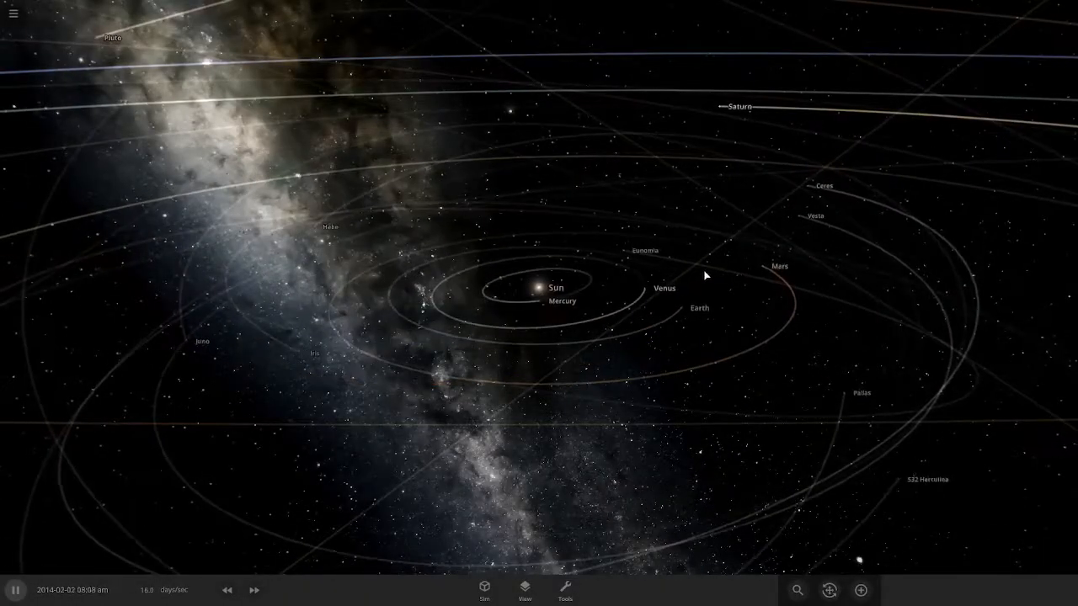
{"action": "left_click", "coordinate": [860, 589]}
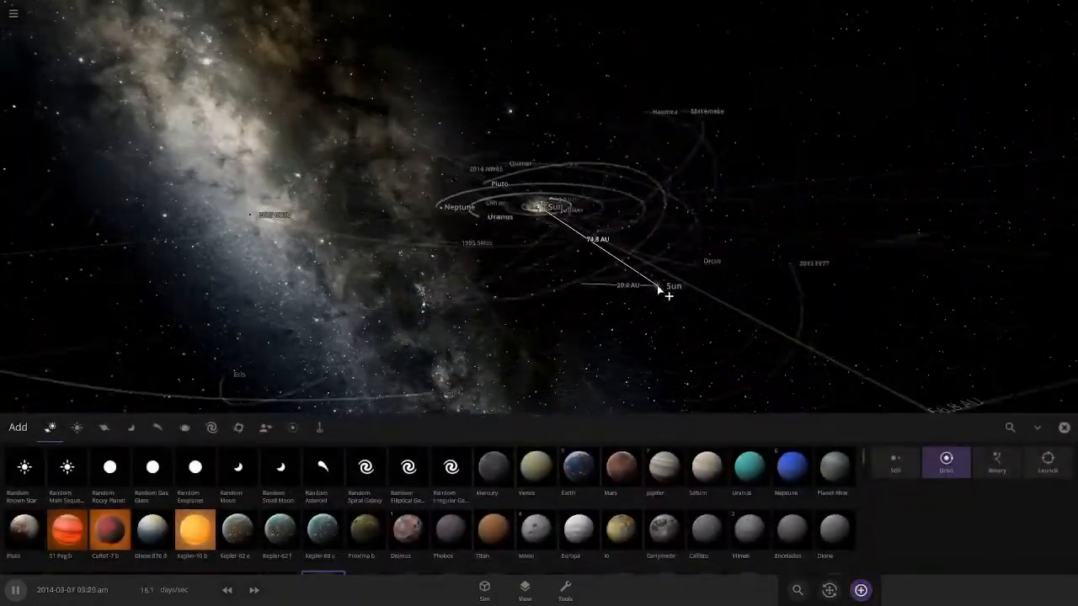
{"action": "left_click", "coordinate": [265, 428]}
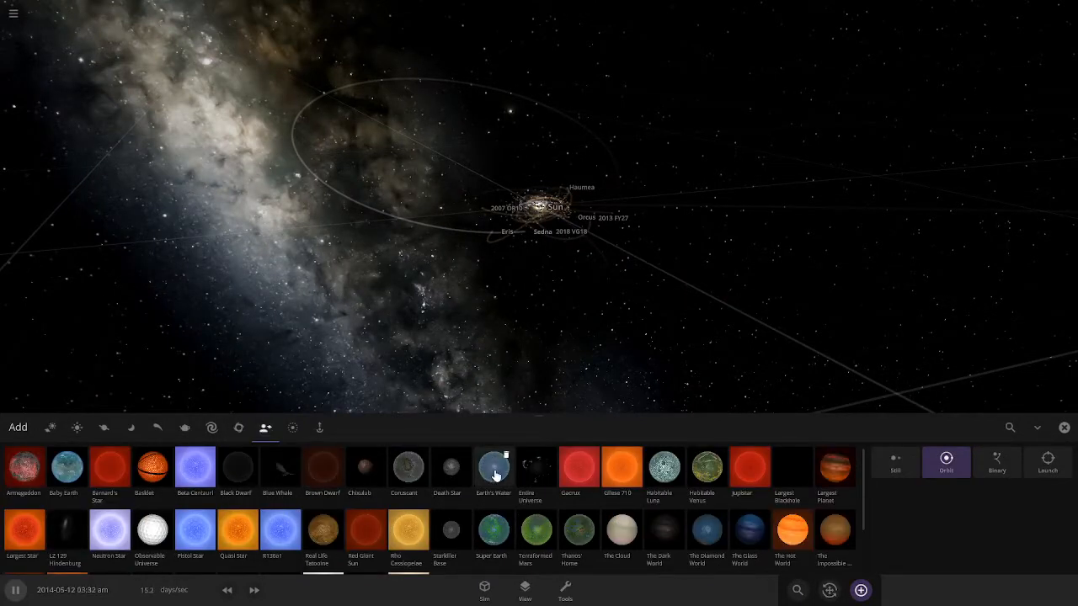
{"action": "left_click", "coordinate": [621, 467]}
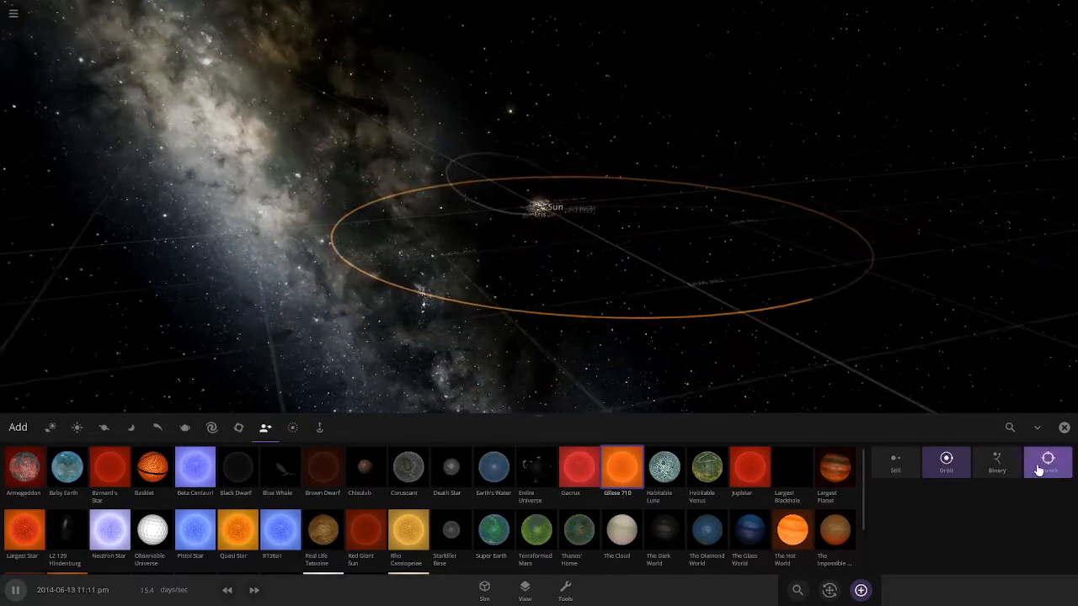
{"action": "left_click", "coordinate": [1041, 467]}
{"action": "left_click_drag", "start_coordinate": [587, 151], "coordinate": [715, 281]}
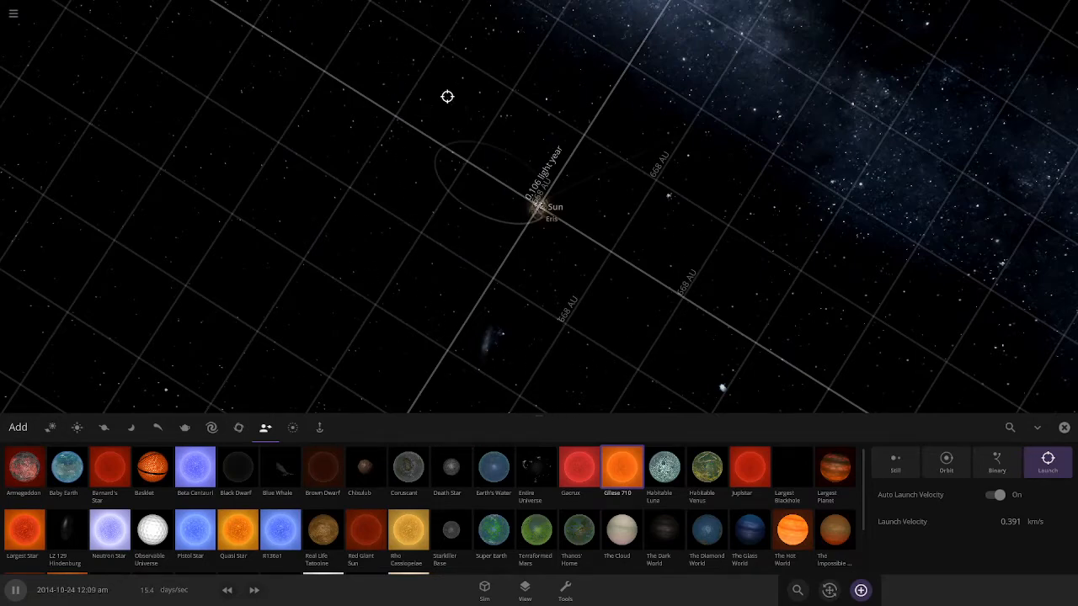
- Line up the view on the Sun and launch Gliese 710 just below it
{"action": "left_click_drag", "start_coordinate": [562, 94], "coordinate": [378, 167]}
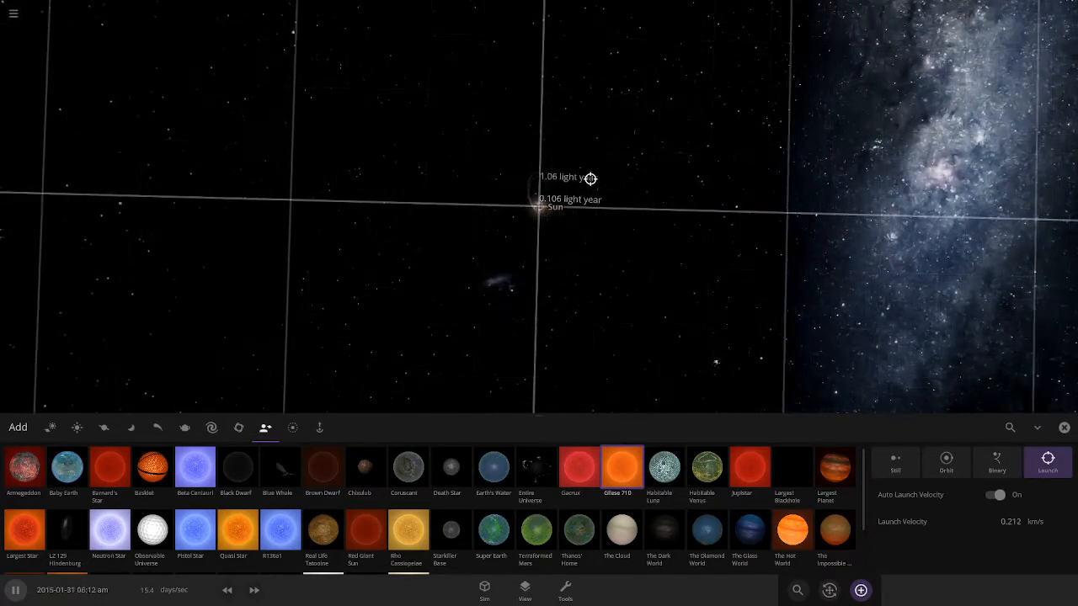
{"action": "scroll", "scroll_direction": "down", "scroll_amount": 3}
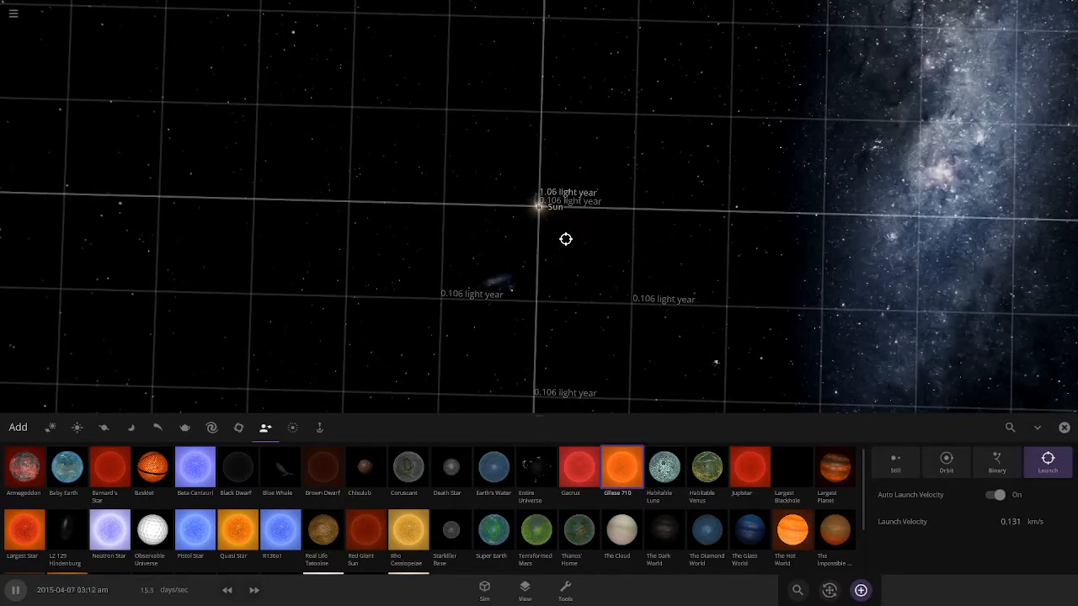
{"action": "scroll", "scroll_direction": "down", "scroll_amount": 3}
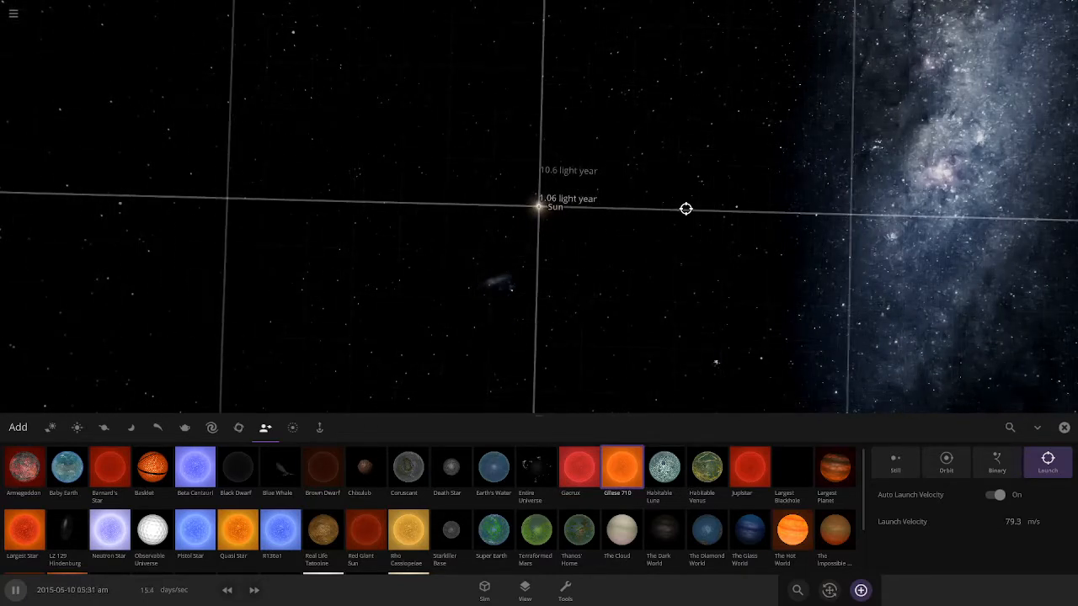
{"action": "scroll", "scroll_direction": "up", "scroll_amount": 3}
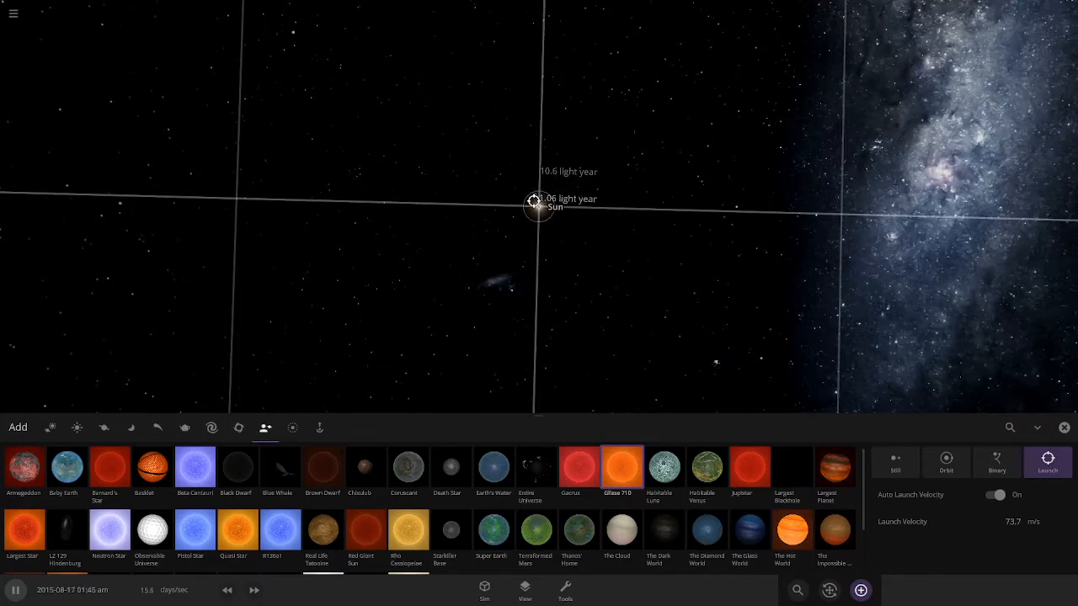
{"action": "scroll", "scroll_direction": "up", "scroll_amount": 3}
{"action": "left_click_drag", "start_coordinate": [554, 187], "coordinate": [616, 94]}
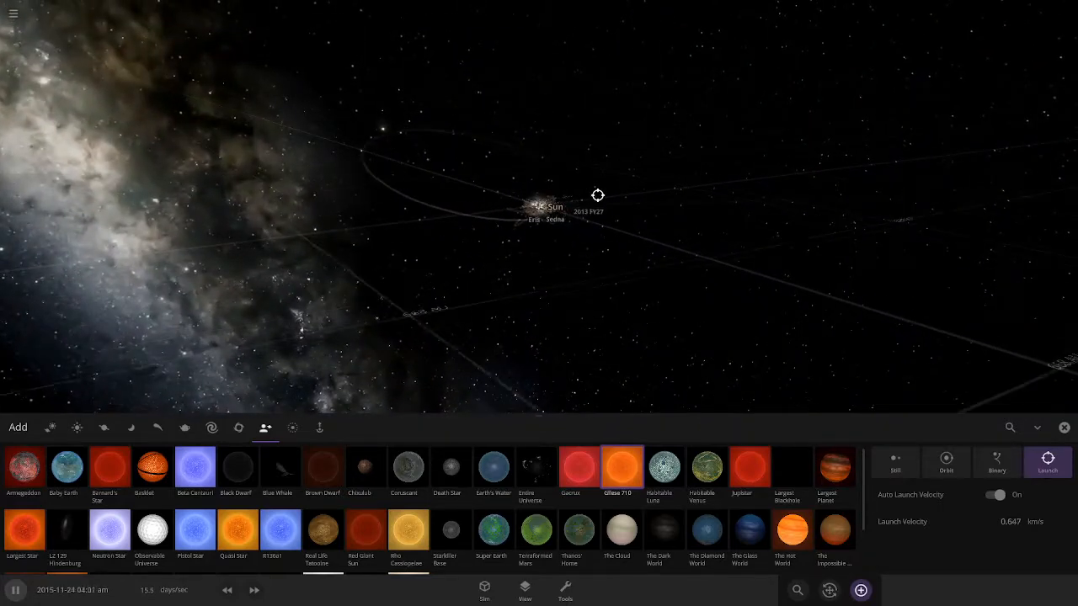
{"action": "scroll", "scroll_direction": "up", "scroll_amount": 3}
{"action": "scroll", "scroll_direction": "down", "scroll_amount": 3}
{"action": "left_click", "coordinate": [598, 193]}
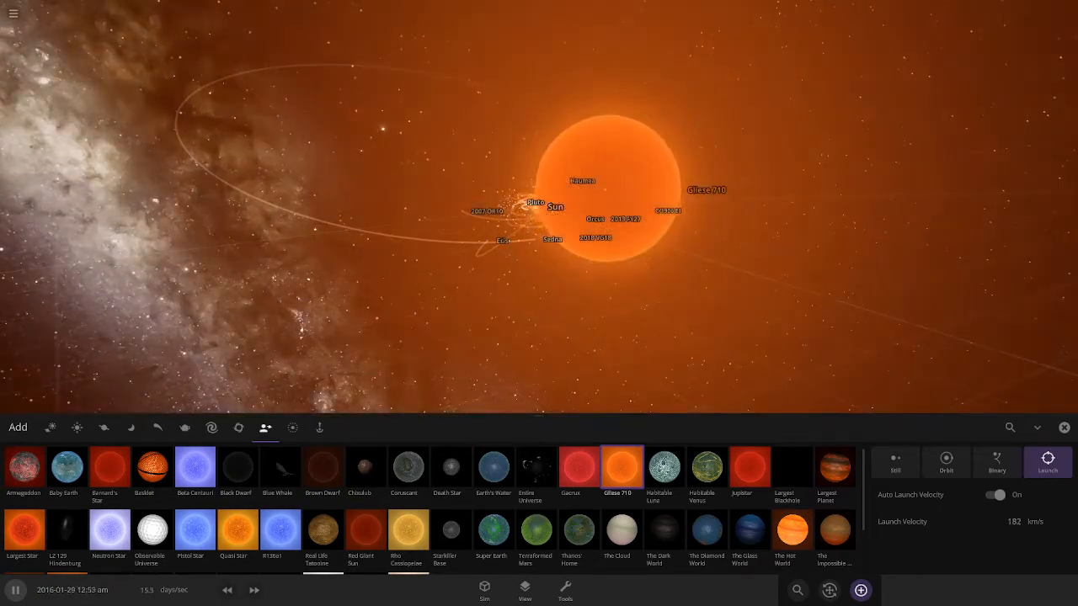
{"action": "left_click", "coordinate": [861, 589]}
{"action": "left_click", "coordinate": [532, 360]}
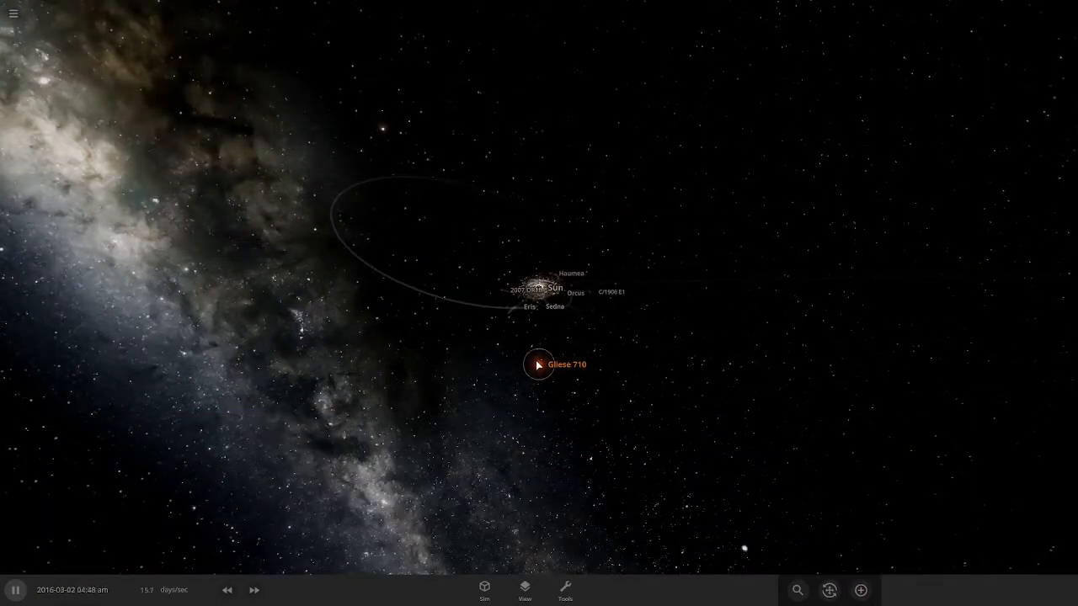
- Reduce Gliese 710's speed from 1024 km/s to about 410 km/s and close its properties
{"action": "left_click", "coordinate": [1024, 537]}
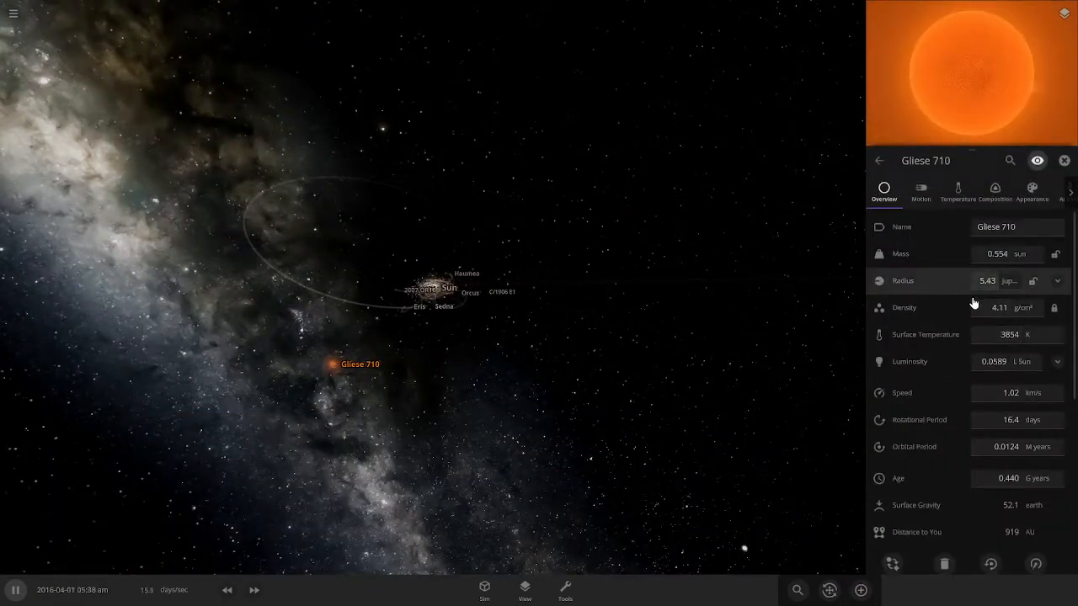
{"action": "left_click", "coordinate": [987, 392]}
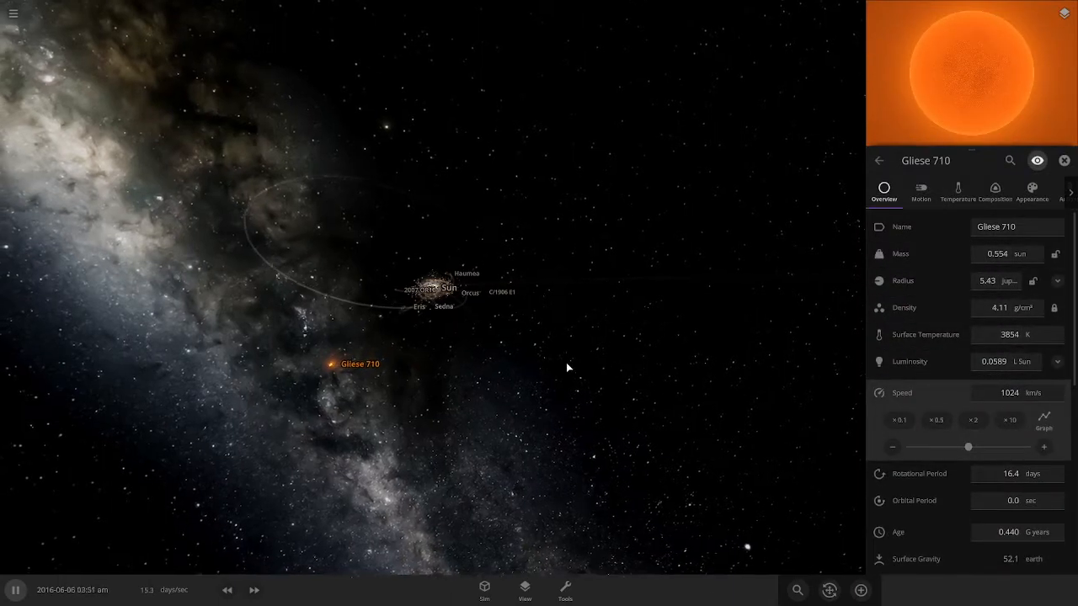
{"action": "left_click_drag", "start_coordinate": [641, 372], "coordinate": [526, 366]}
{"action": "left_click", "coordinate": [896, 422]}
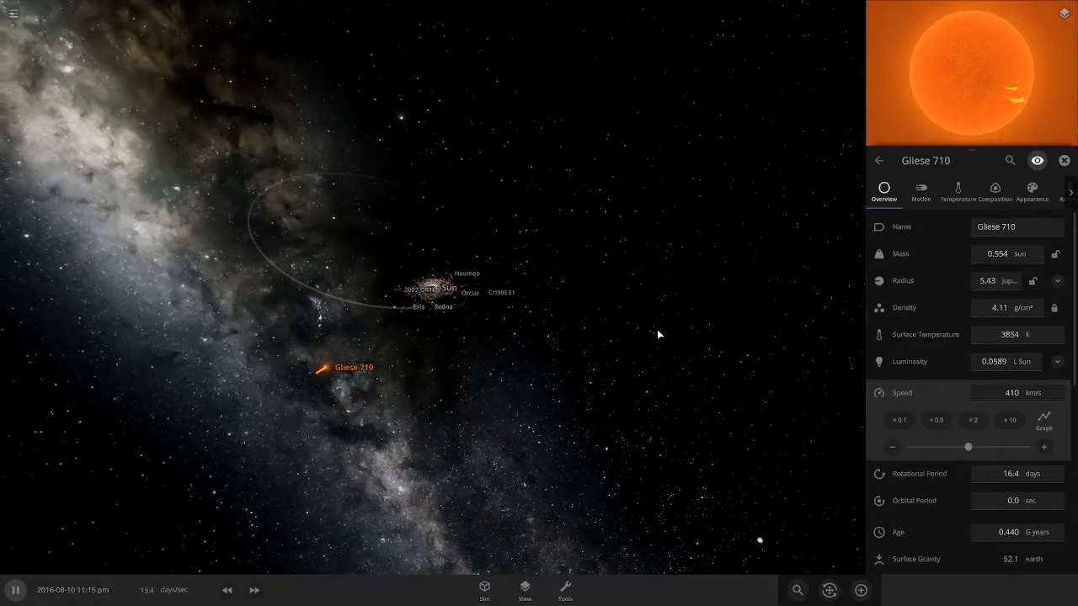
{"action": "left_click_drag", "start_coordinate": [657, 335], "coordinate": [487, 333]}
{"action": "left_click", "coordinate": [488, 333]}
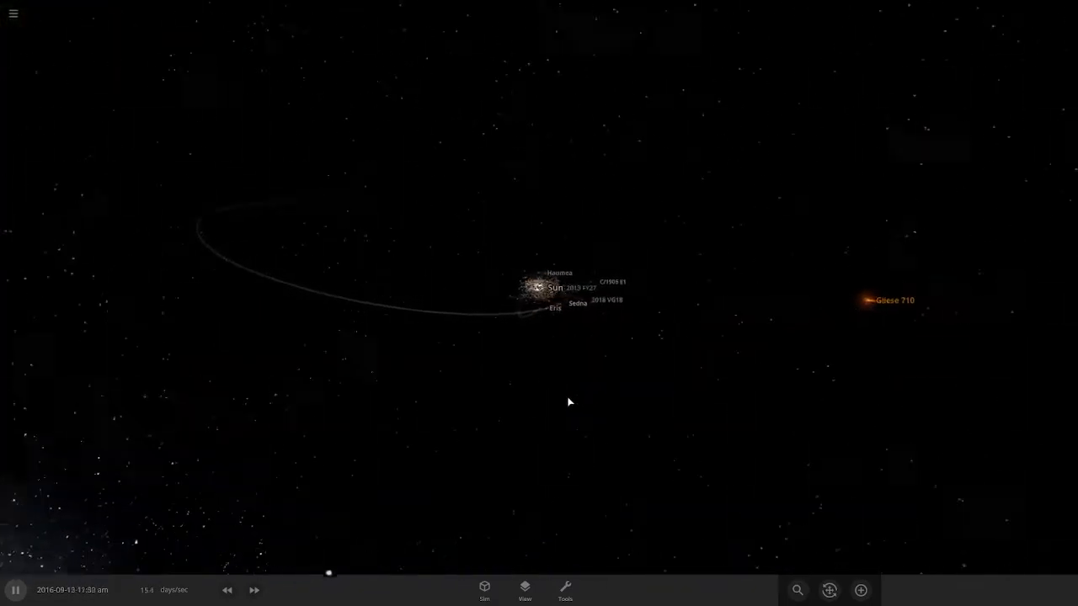
{"action": "scroll", "scroll_direction": "up", "scroll_amount": 3}
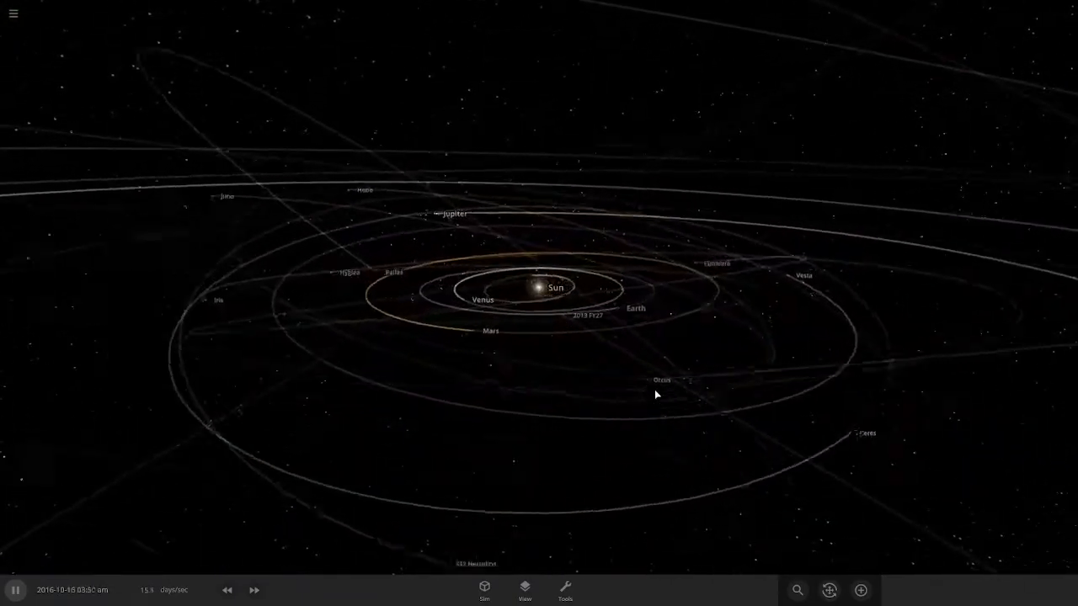
{"action": "scroll", "scroll_direction": "down", "scroll_amount": 3}
- Fly to Earth and orbit the view so it fills the centre with Gliese 710 beyond
{"action": "double_click", "coordinate": [761, 312]}
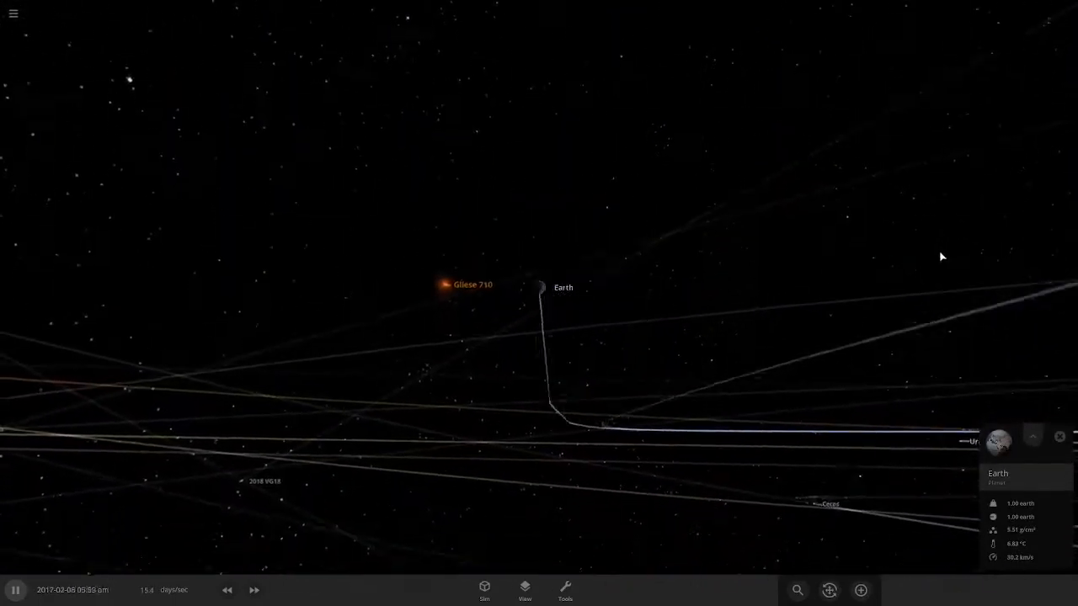
{"action": "left_click_drag", "start_coordinate": [942, 256], "coordinate": [601, 240]}
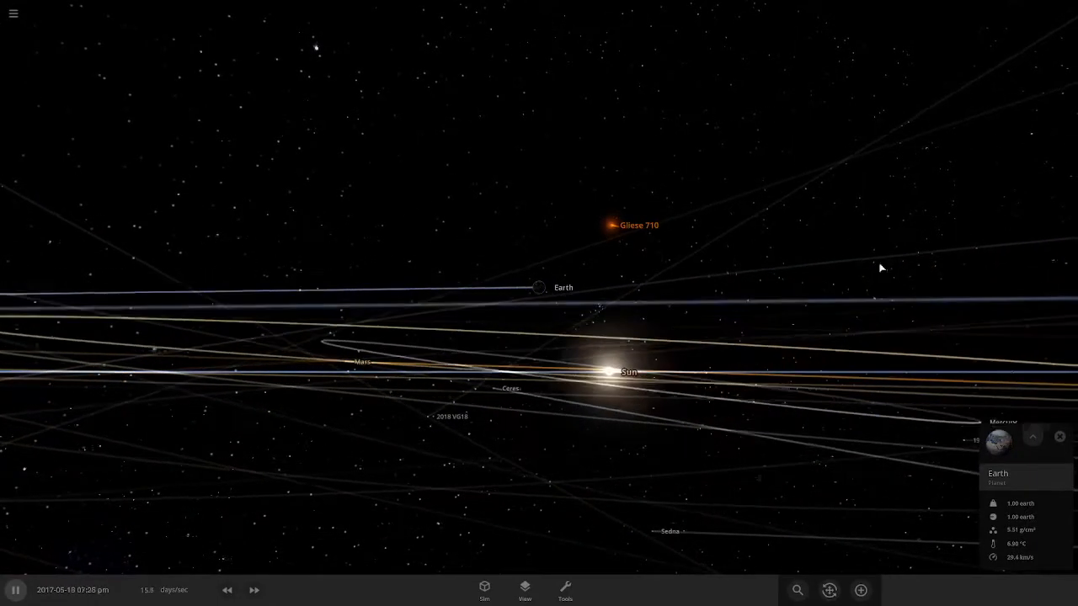
{"action": "left_click", "coordinate": [840, 222]}
{"action": "left_click", "coordinate": [814, 219]}
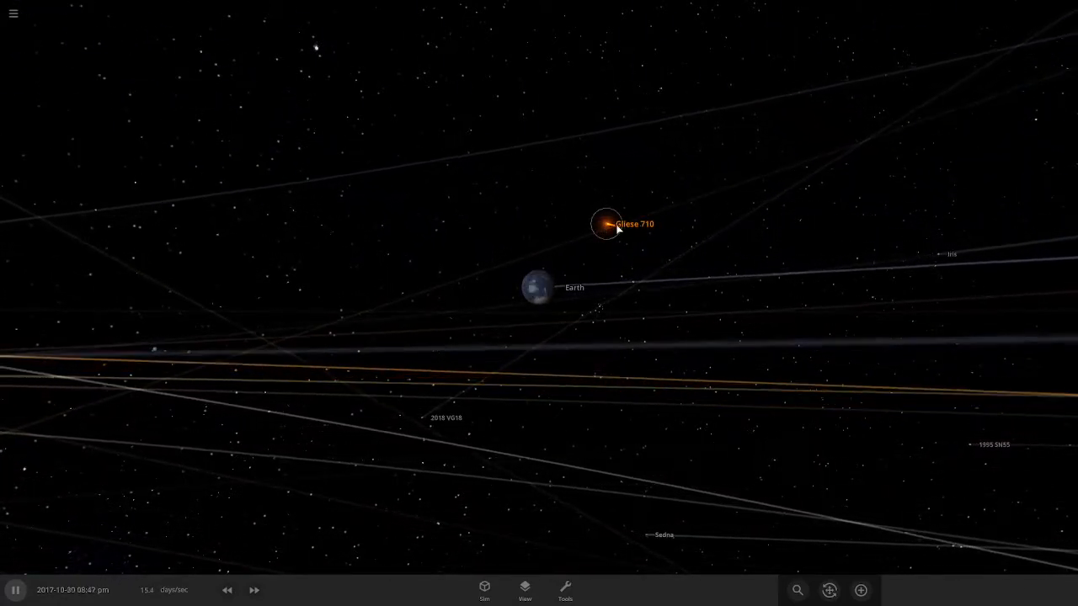
{"action": "scroll", "scroll_direction": "up", "scroll_amount": 3}
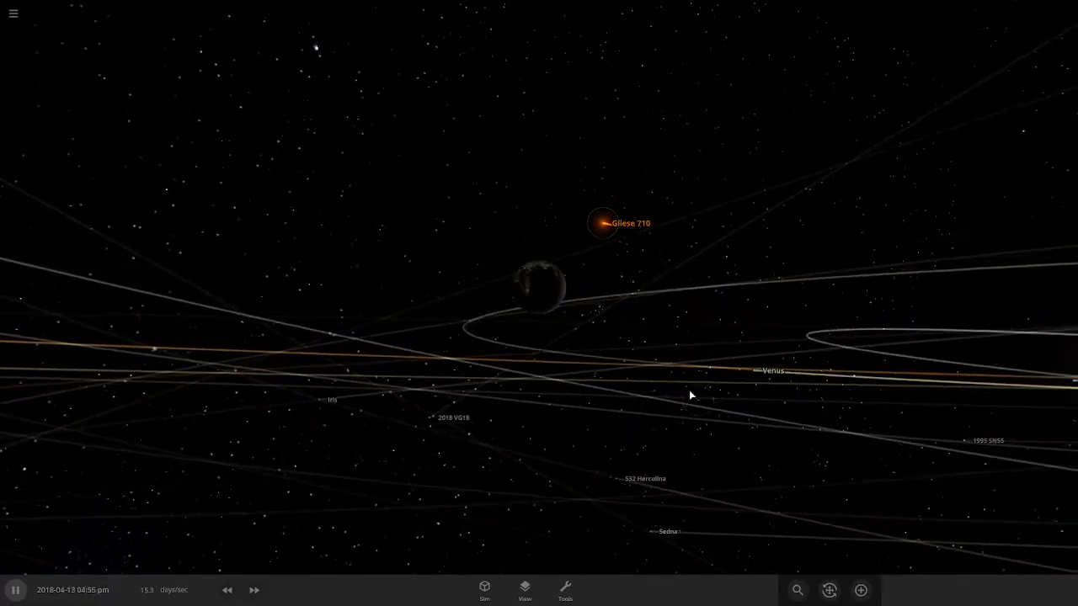
{"action": "left_click_drag", "start_coordinate": [684, 396], "coordinate": [294, 159]}
{"action": "scroll", "scroll_direction": "up", "scroll_amount": 3}
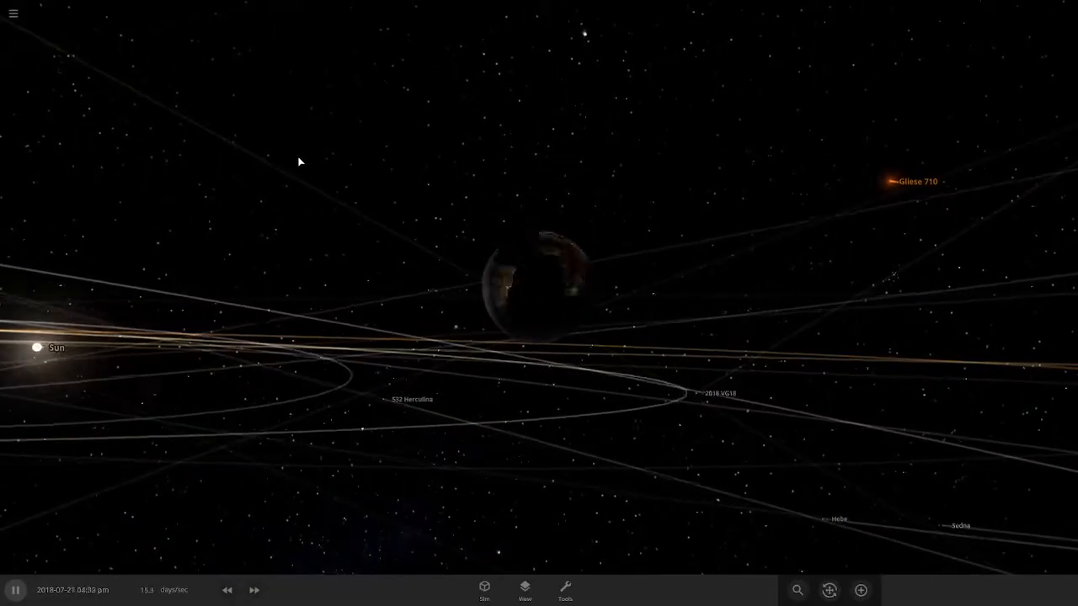
- Raise the speed to about 1.7 months per second and swing the view up toward Gliese 710
{"action": "left_click", "coordinate": [251, 588]}
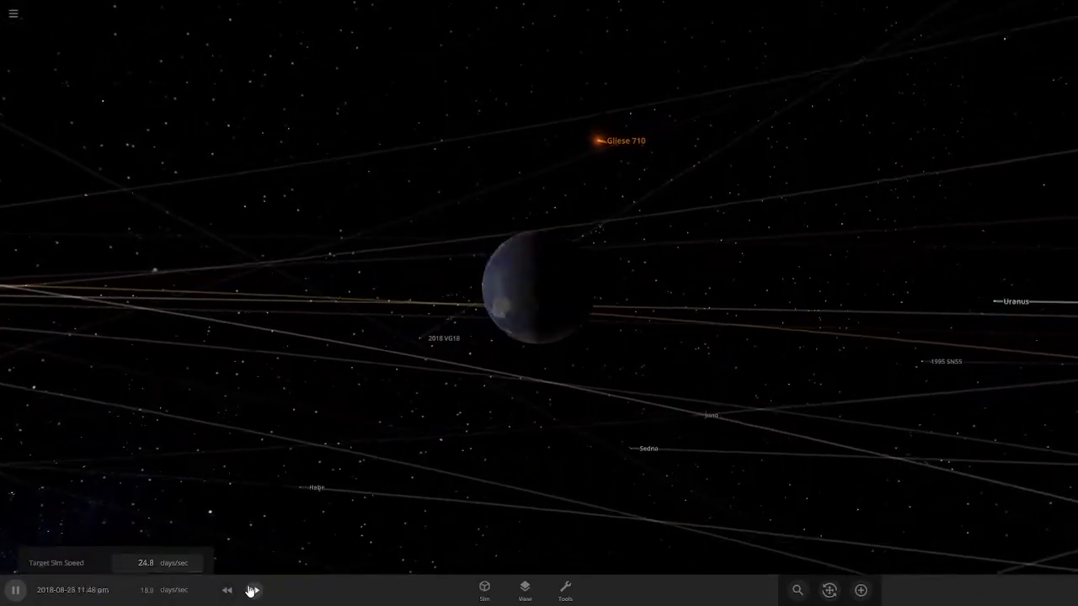
{"action": "left_click", "coordinate": [251, 591]}
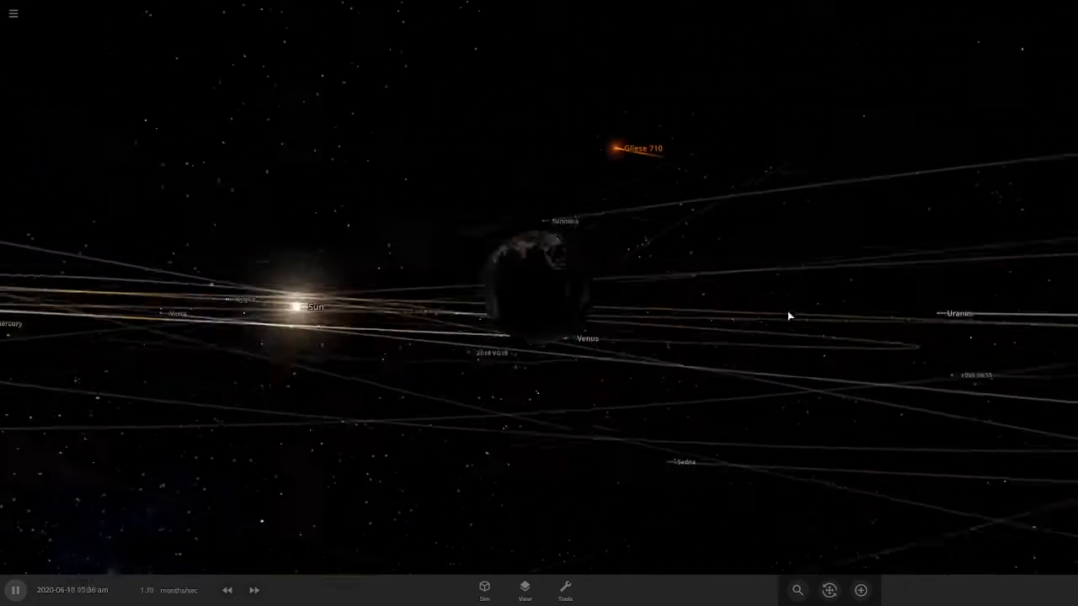
{"action": "scroll", "scroll_direction": "up", "scroll_amount": 3}
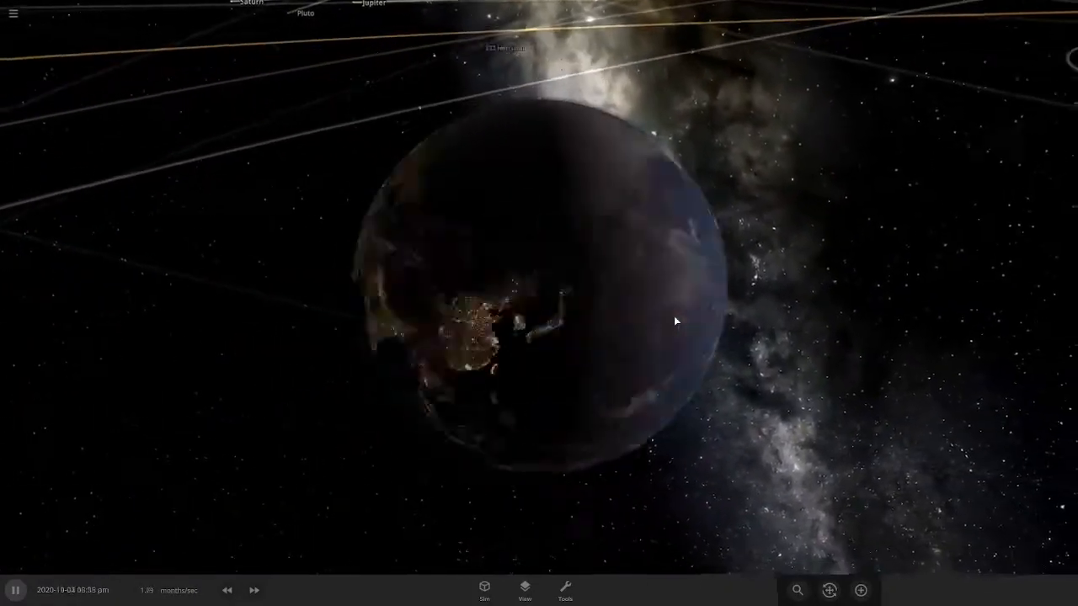
{"action": "scroll", "scroll_direction": "down", "scroll_amount": 3}
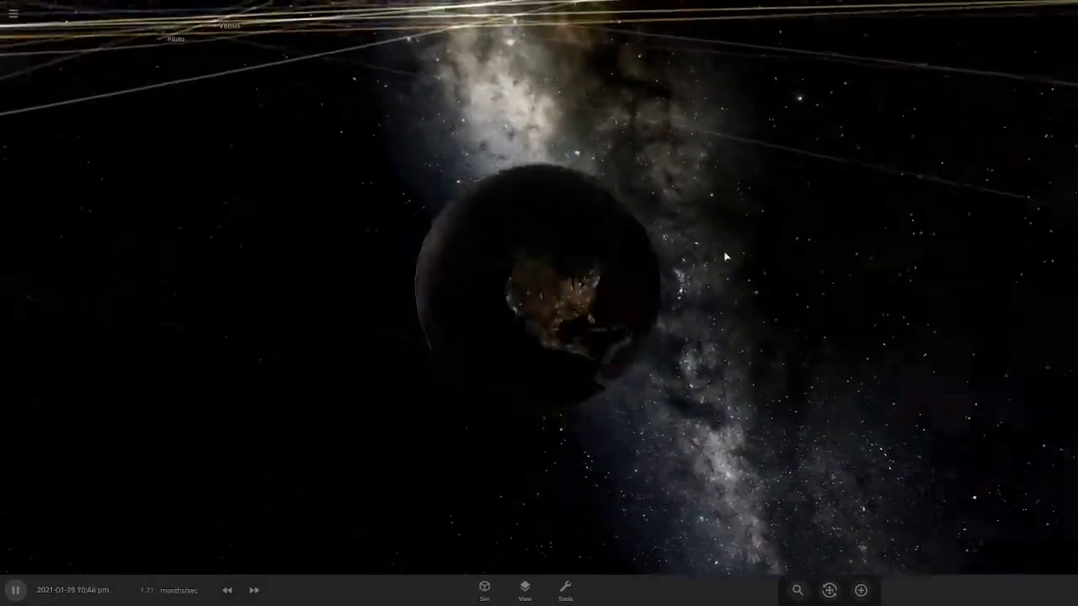
{"action": "left_click_drag", "start_coordinate": [557, 281], "coordinate": [904, 203]}
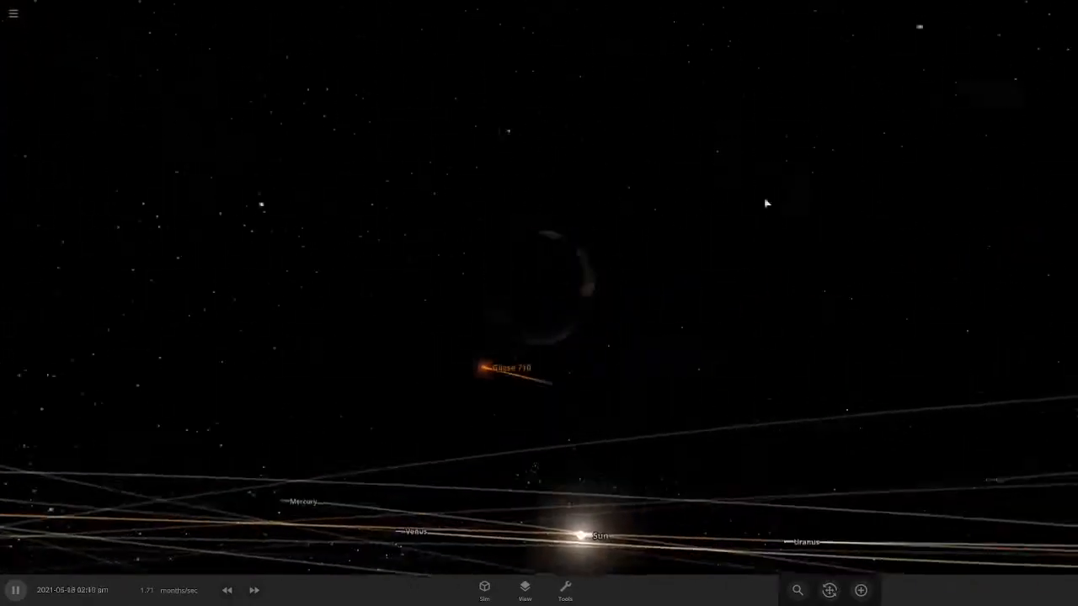
{"action": "left_click_drag", "start_coordinate": [659, 242], "coordinate": [695, 208]}
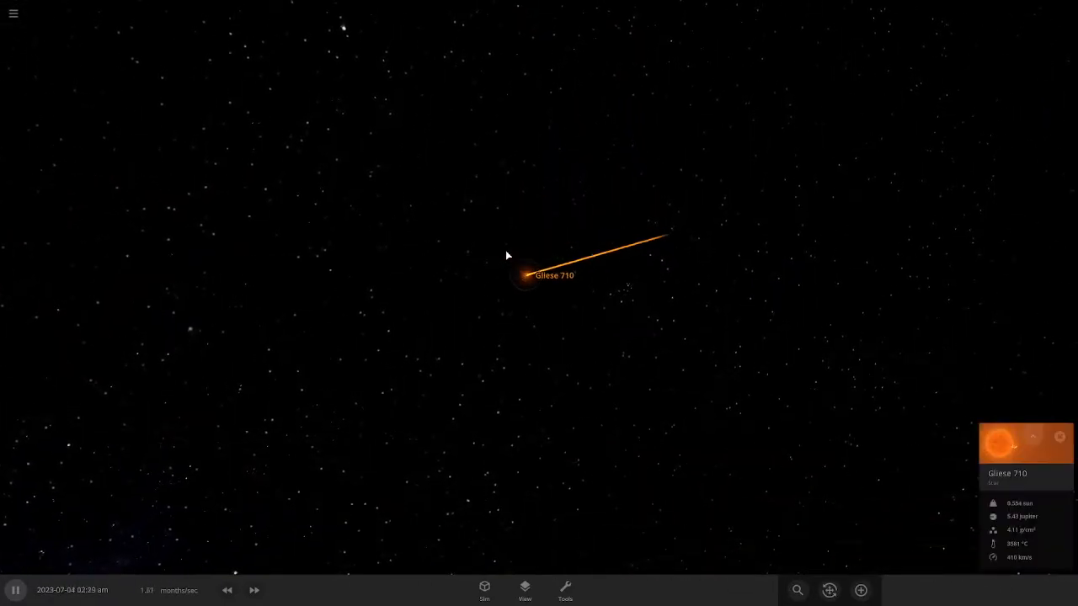
- Orbit around Gliese 710, briefly checking 2013 FY27, to bring the Solar System's orbits into view
{"action": "left_click_drag", "start_coordinate": [544, 260], "coordinate": [672, 283]}
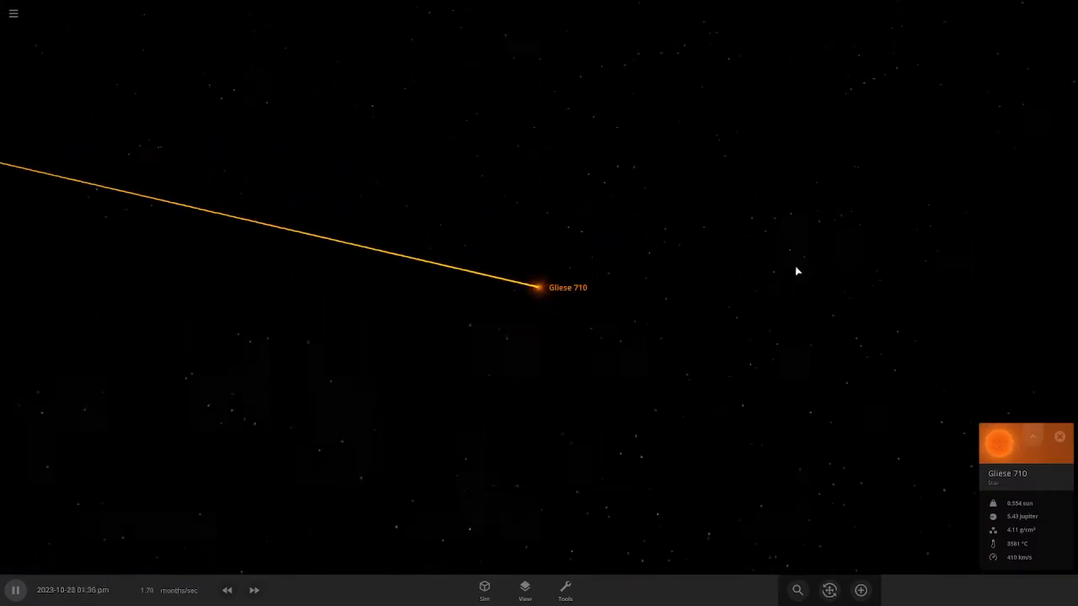
{"action": "scroll", "scroll_direction": "up", "scroll_amount": 3}
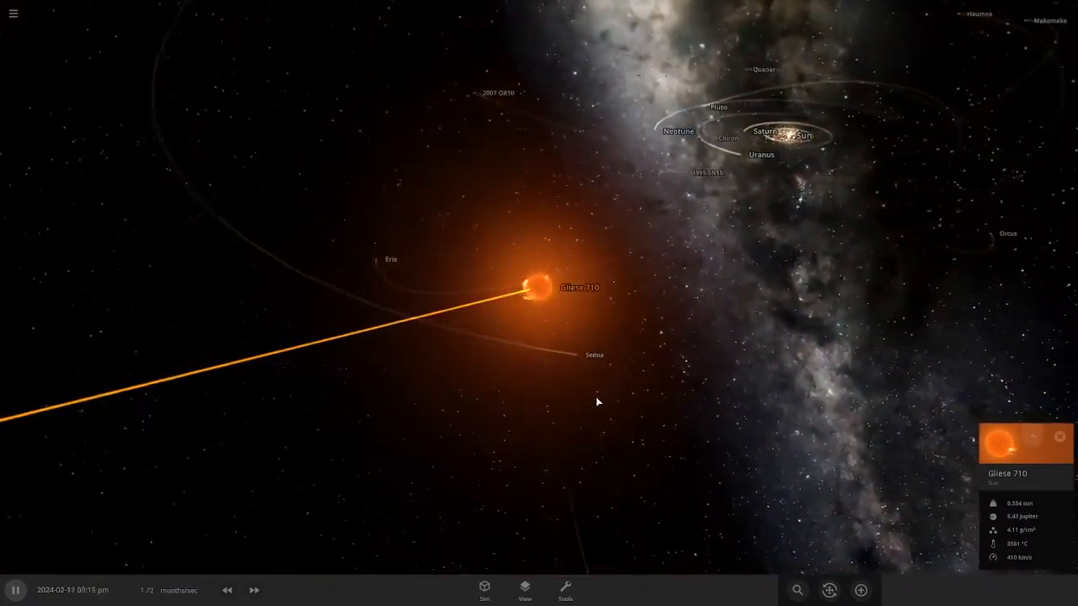
{"action": "left_click_drag", "start_coordinate": [592, 401], "coordinate": [679, 373]}
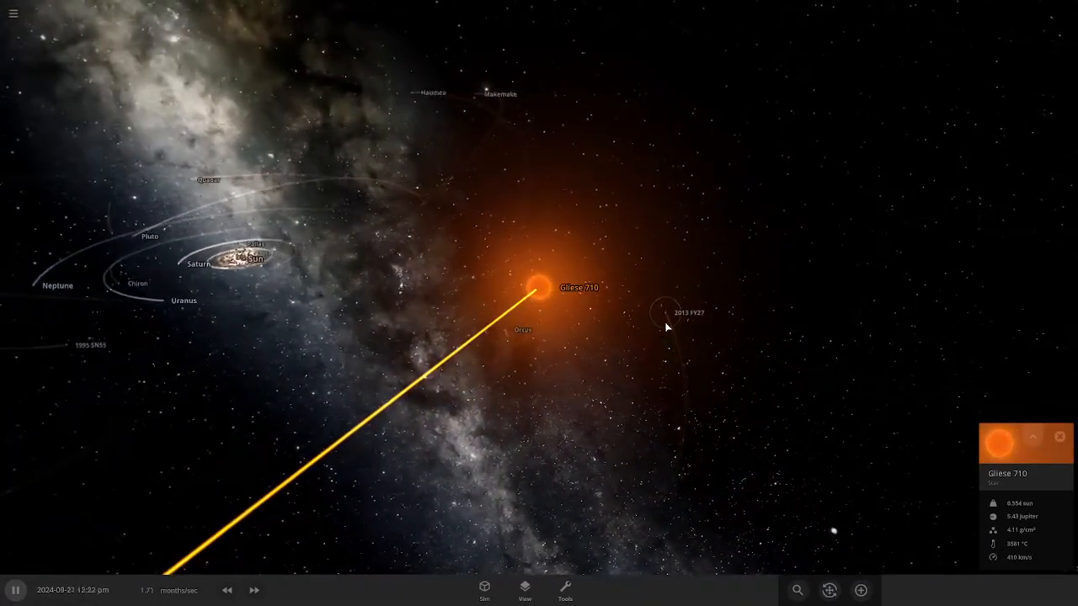
{"action": "left_click", "coordinate": [670, 333]}
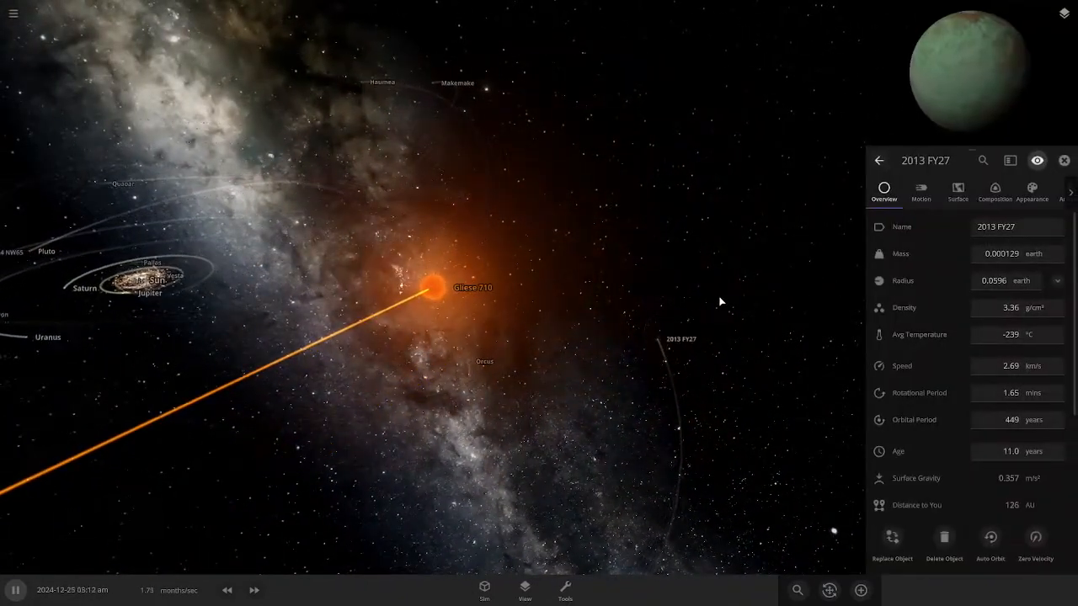
{"action": "left_click_drag", "start_coordinate": [719, 300], "coordinate": [511, 281]}
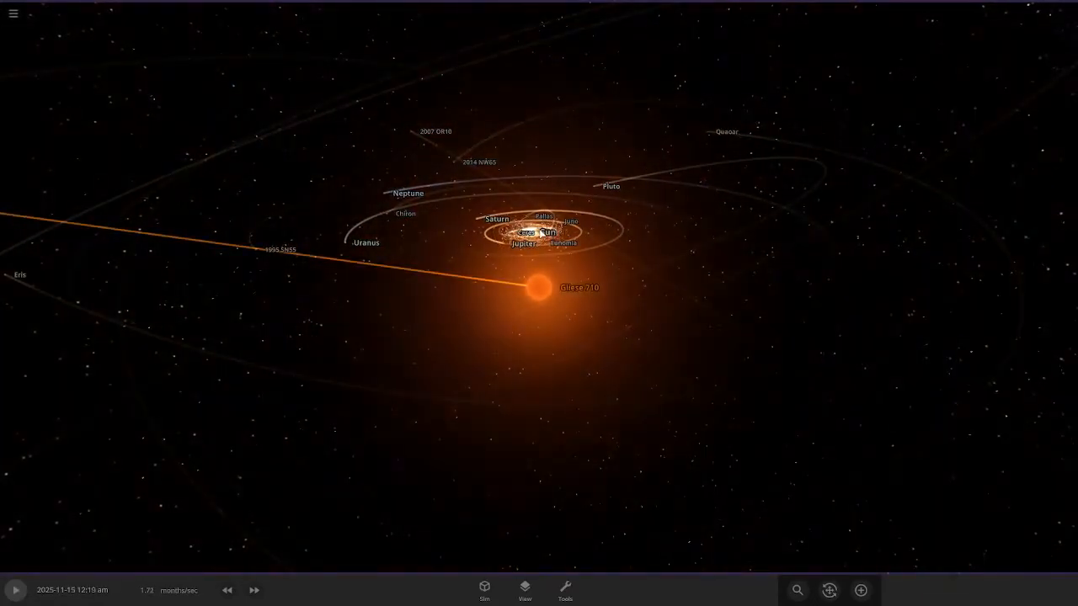
- Focus on Earth and turn the globe to look across Europe toward the horizon
{"action": "left_click", "coordinate": [542, 233]}
{"action": "scroll", "scroll_direction": "up", "scroll_amount": 3}
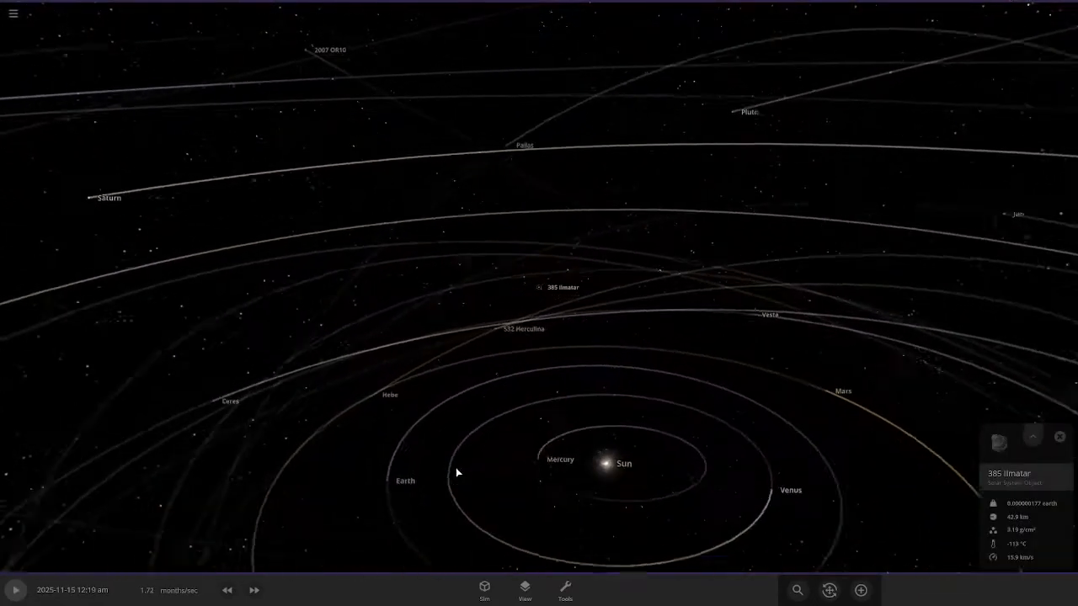
{"action": "left_click", "coordinate": [381, 494]}
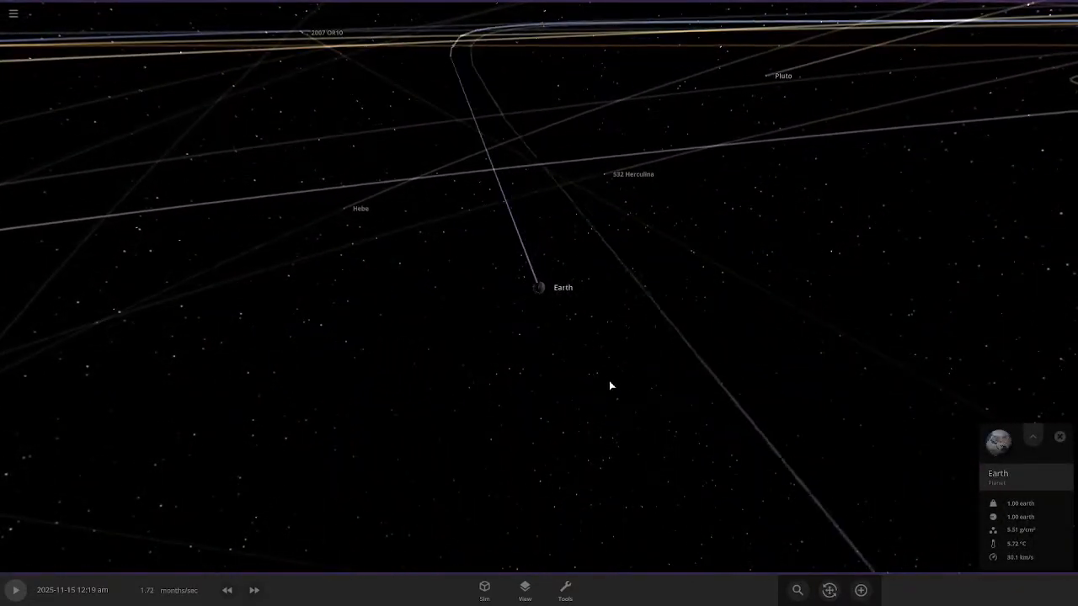
{"action": "scroll", "scroll_direction": "up", "scroll_amount": 3}
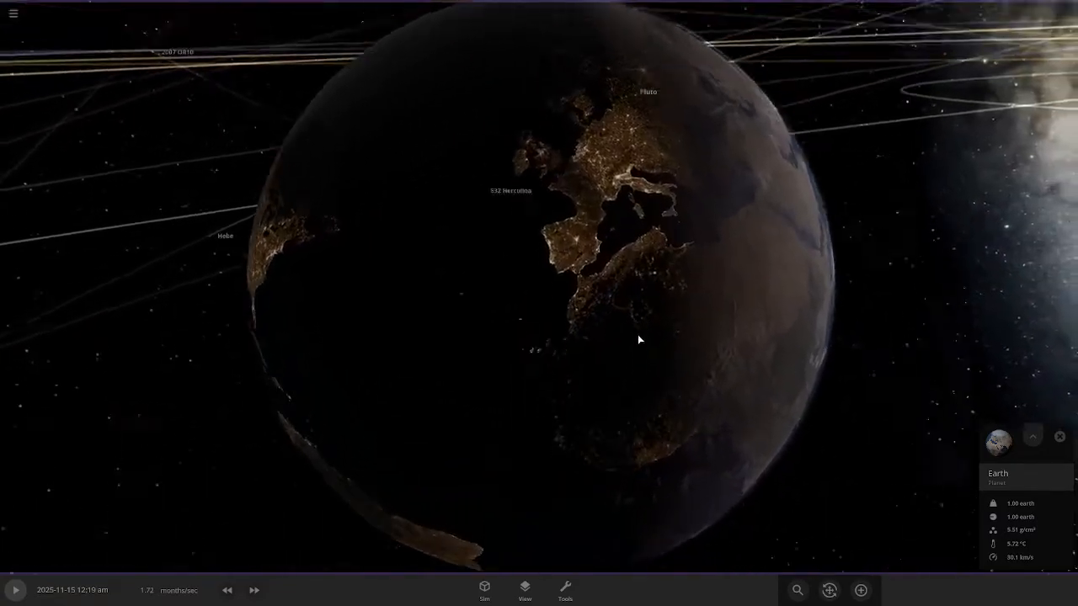
{"action": "left_click_drag", "start_coordinate": [638, 340], "coordinate": [599, 435]}
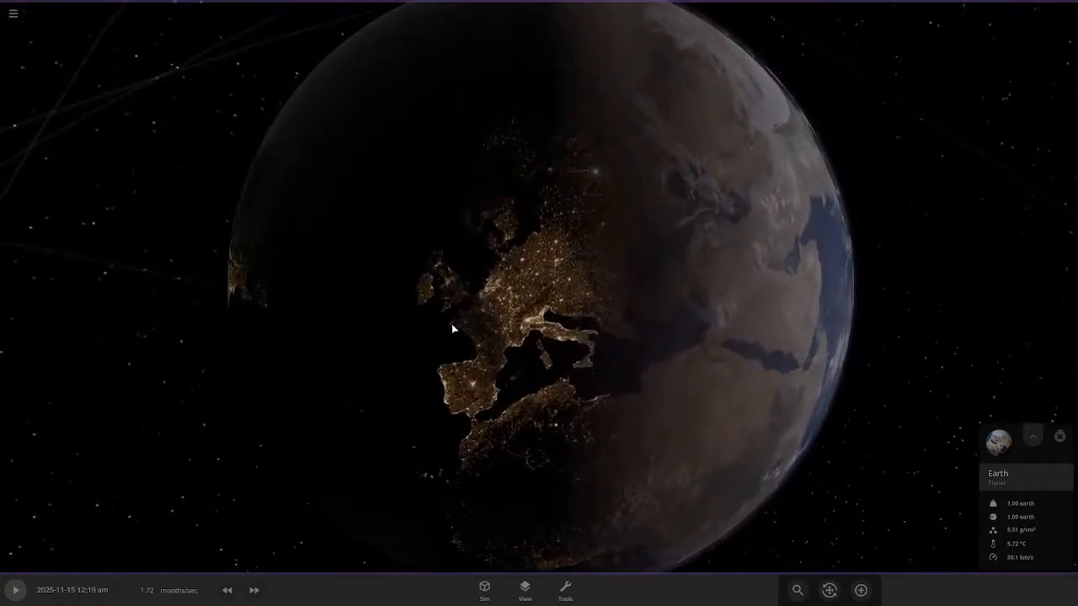
{"action": "left_click_drag", "start_coordinate": [450, 328], "coordinate": [327, 264]}
{"action": "scroll", "scroll_direction": "up", "scroll_amount": 3}
{"action": "scroll", "scroll_direction": "up", "scroll_amount": 3}
{"action": "scroll", "scroll_direction": "up", "scroll_amount": 3}
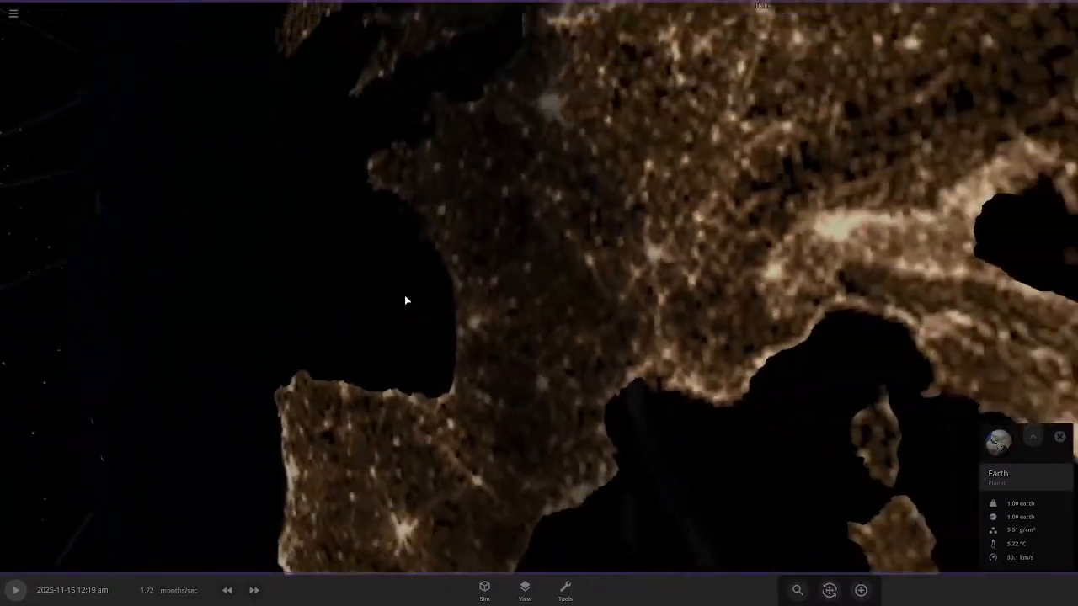
{"action": "scroll", "scroll_direction": "down", "scroll_amount": 3}
{"action": "scroll", "scroll_direction": "up", "scroll_amount": 3}
{"action": "scroll", "scroll_direction": "up", "scroll_amount": 3}
{"action": "scroll", "scroll_direction": "up", "scroll_amount": 3}
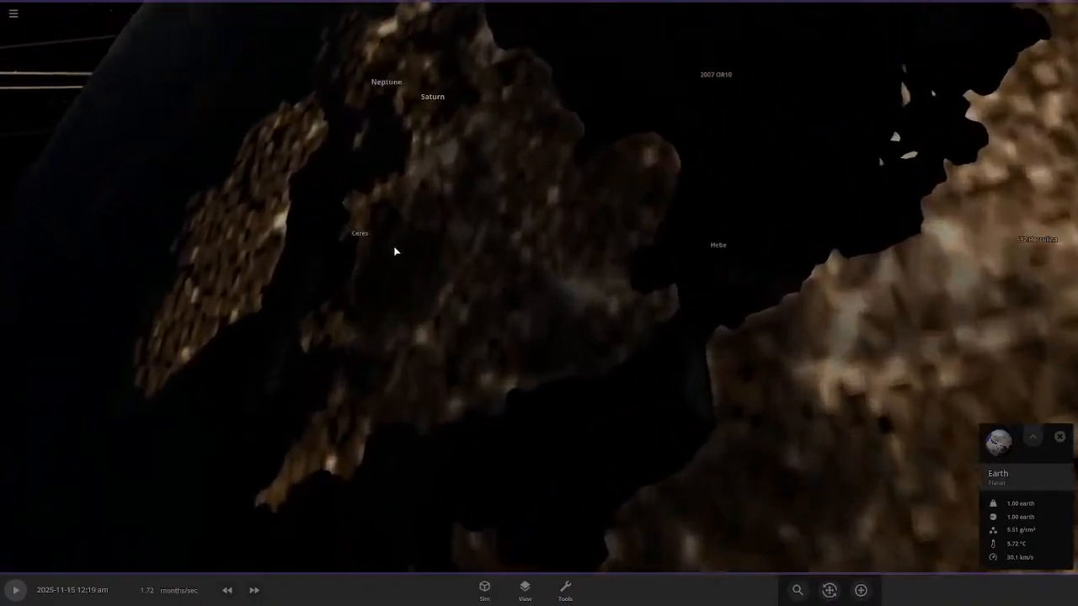
{"action": "scroll", "scroll_direction": "up", "scroll_amount": 3}
{"action": "scroll", "scroll_direction": "up", "scroll_amount": 3}
{"action": "left_click_drag", "start_coordinate": [442, 261], "coordinate": [1, 121]}
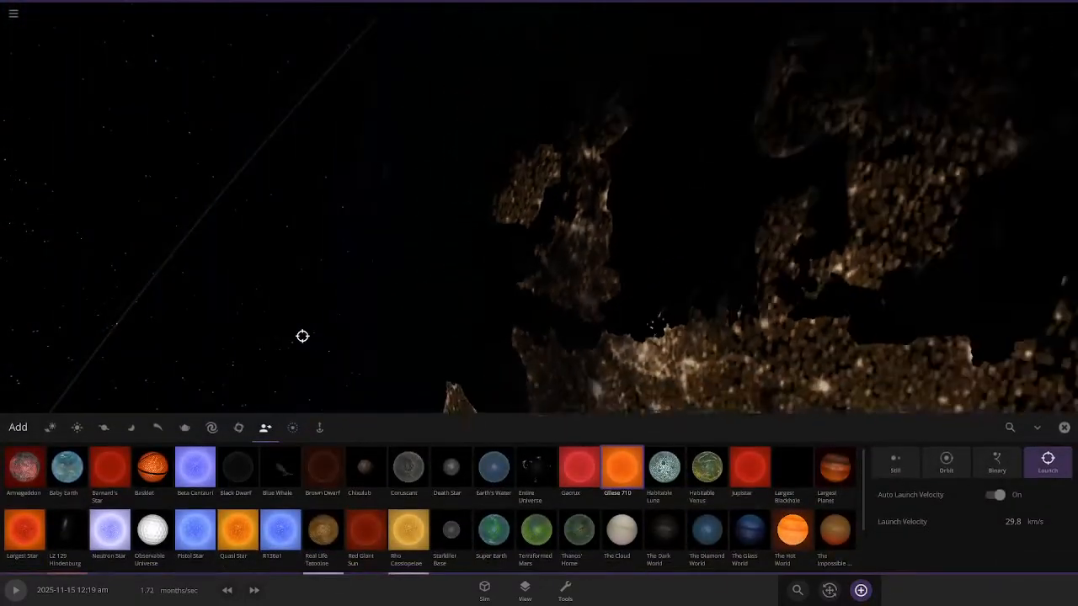
- Add Sirius from the Stars catalogue beside the Sun for scale
{"action": "left_click", "coordinate": [104, 428]}
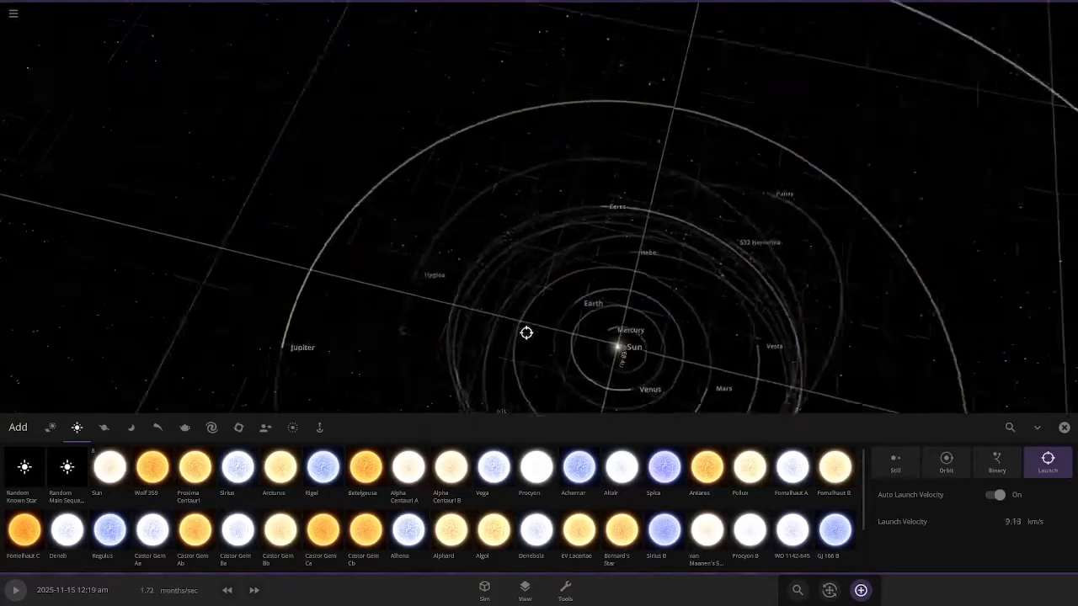
{"action": "left_click", "coordinate": [239, 482]}
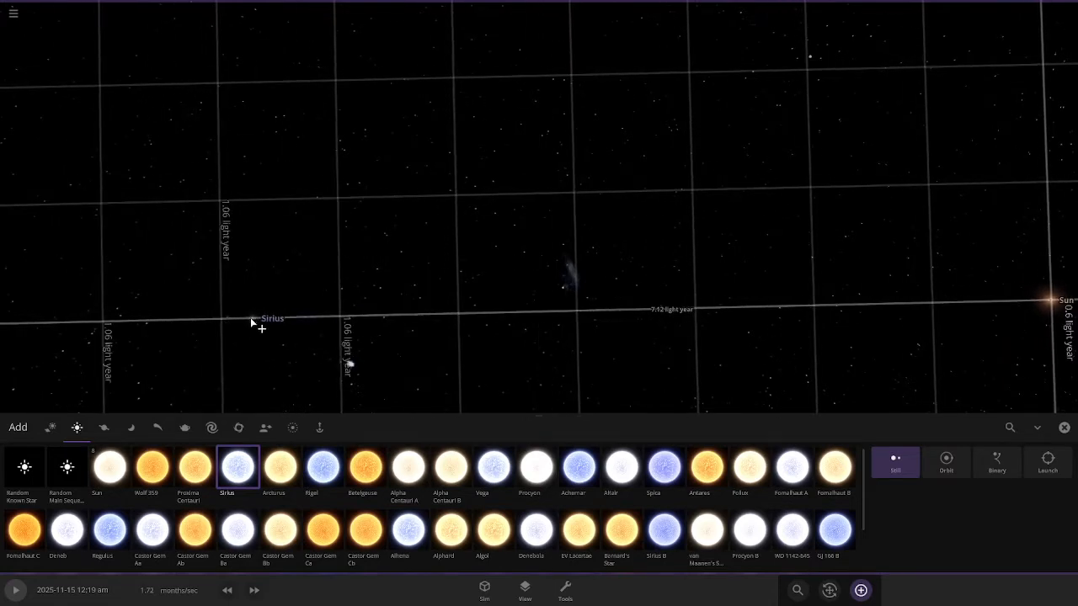
{"action": "left_click", "coordinate": [860, 590]}
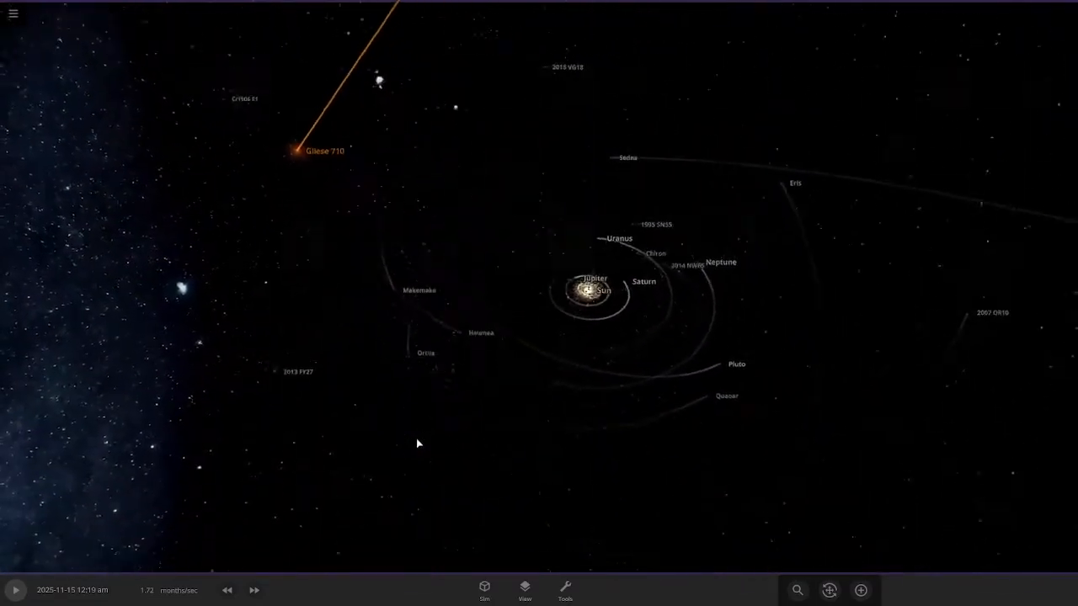
- Add Alpha Centauri A on the other side of the Sun and leave both stars showing
{"action": "left_click", "coordinate": [861, 590]}
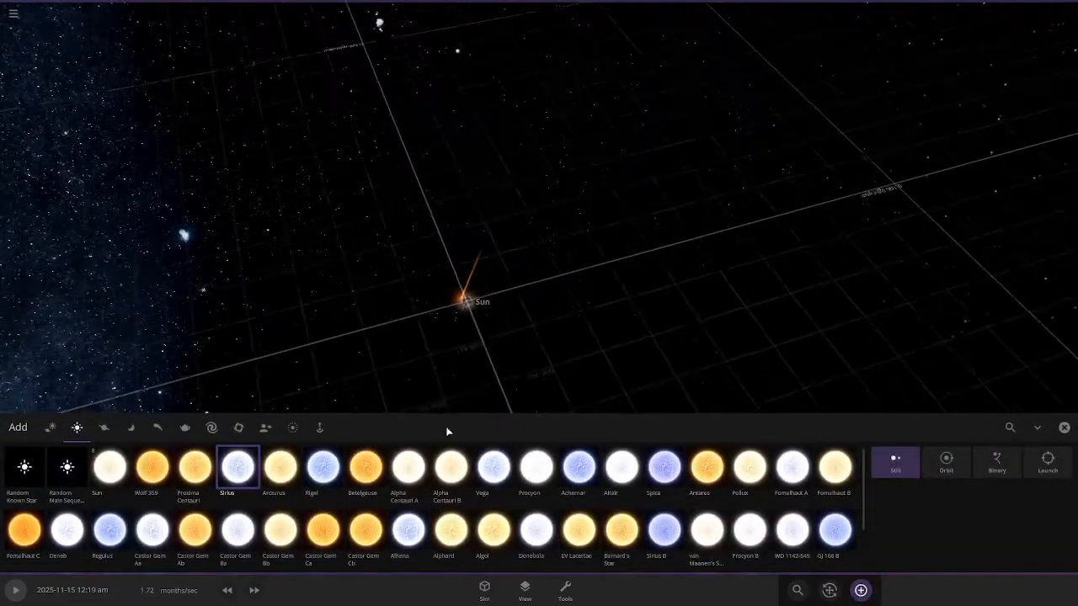
{"action": "left_click", "coordinate": [403, 485]}
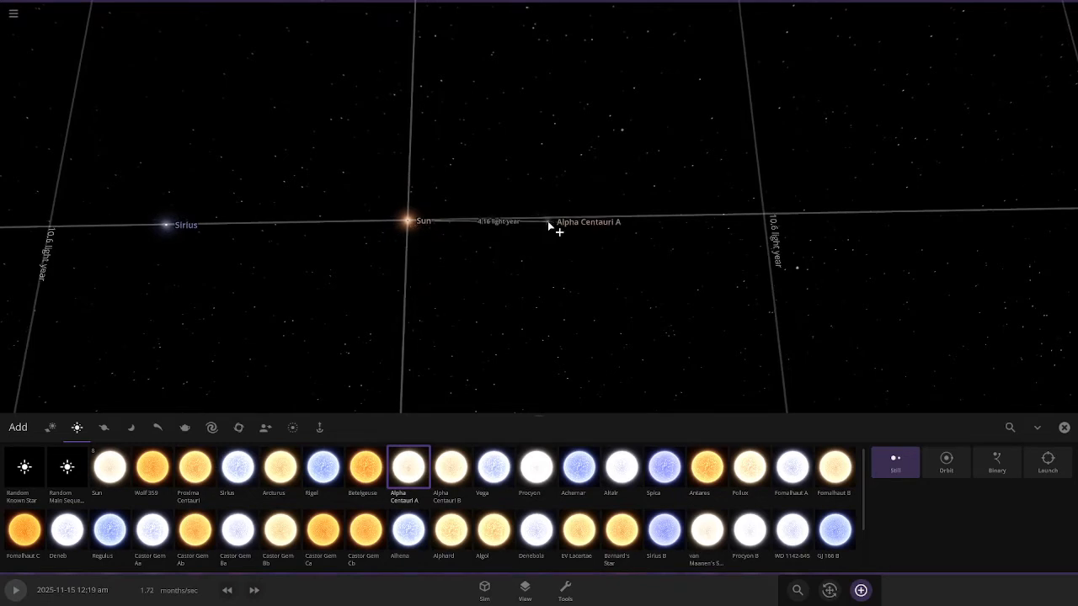
{"action": "left_click", "coordinate": [550, 218]}
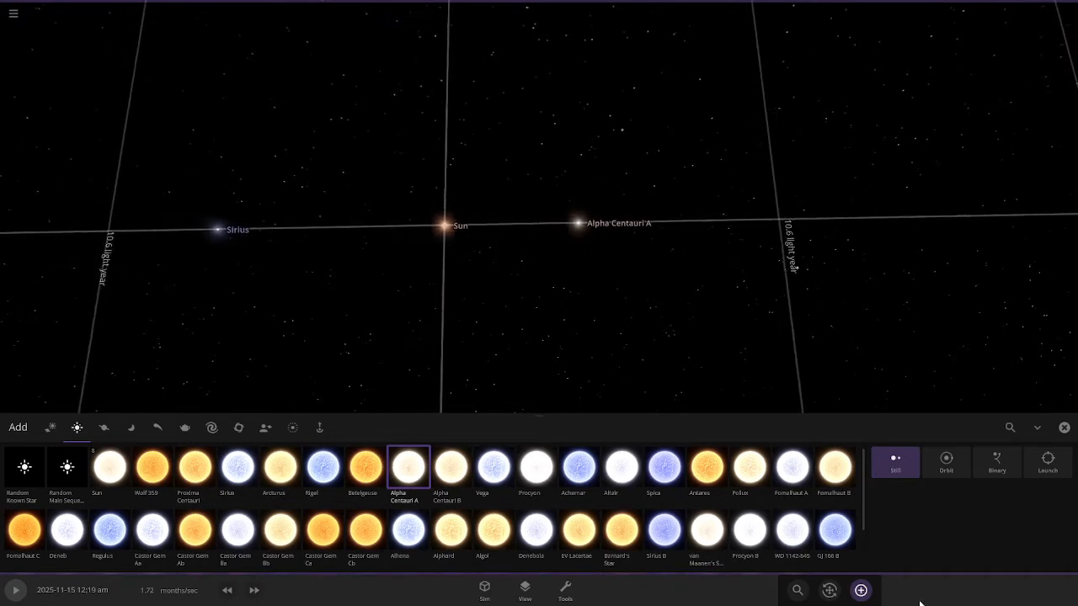
{"action": "left_click", "coordinate": [860, 590]}
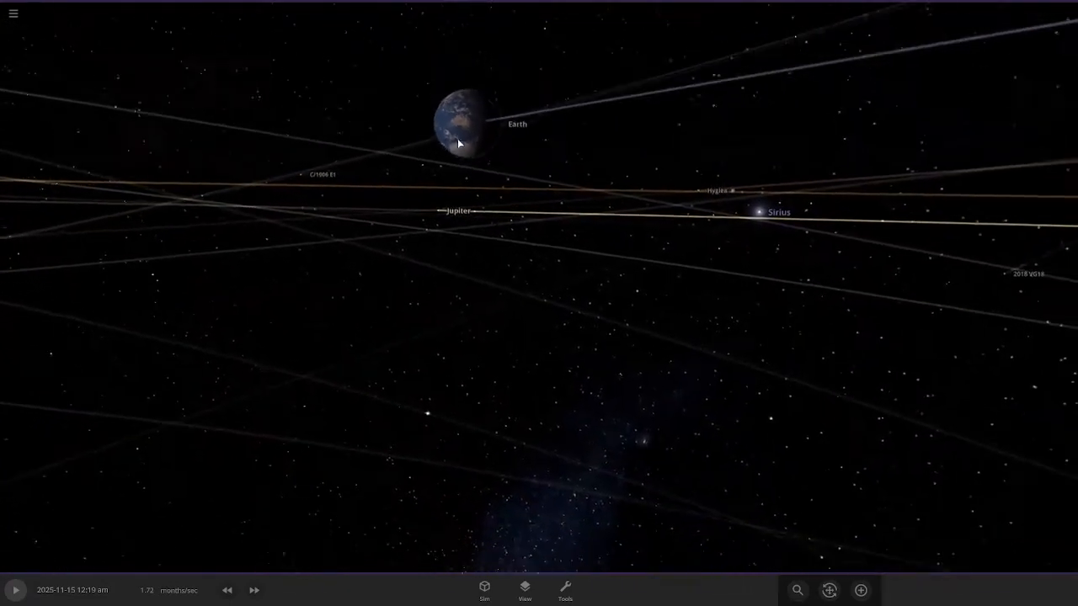
- Focus on Earth and unpause the simulation so Gliese 710 approaches
{"action": "left_click", "coordinate": [453, 118]}
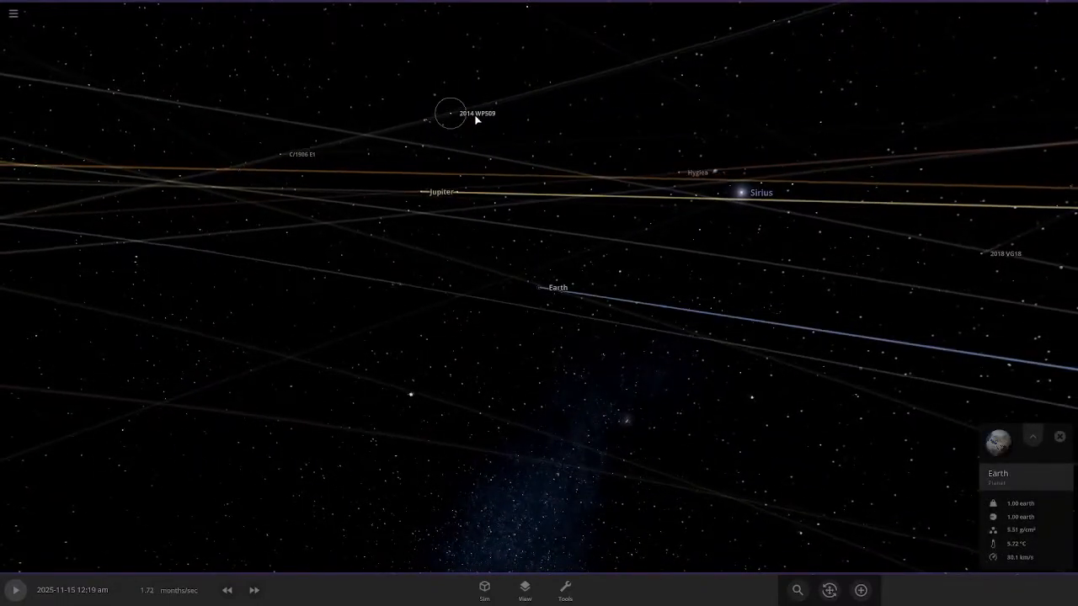
{"action": "scroll", "scroll_direction": "down", "scroll_amount": 3}
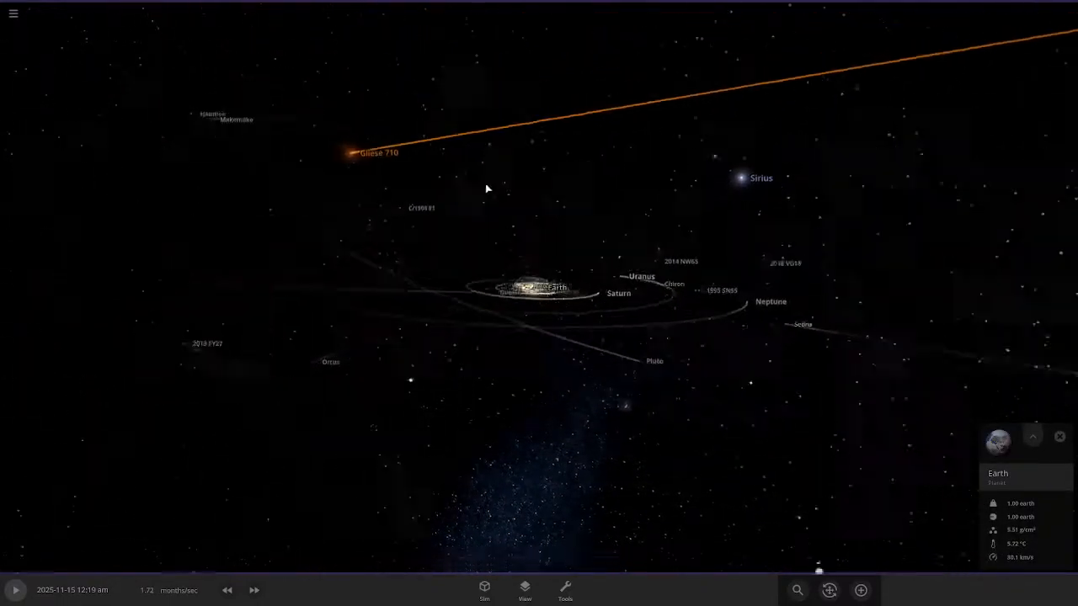
{"action": "key", "text": "space"}
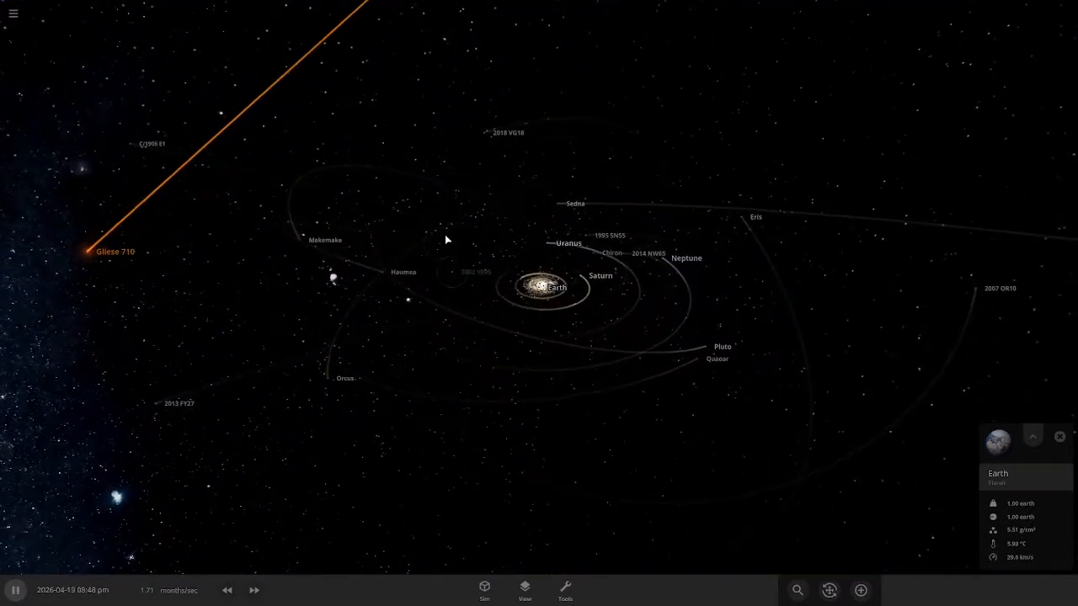
{"action": "scroll", "scroll_direction": "down", "scroll_amount": 3}
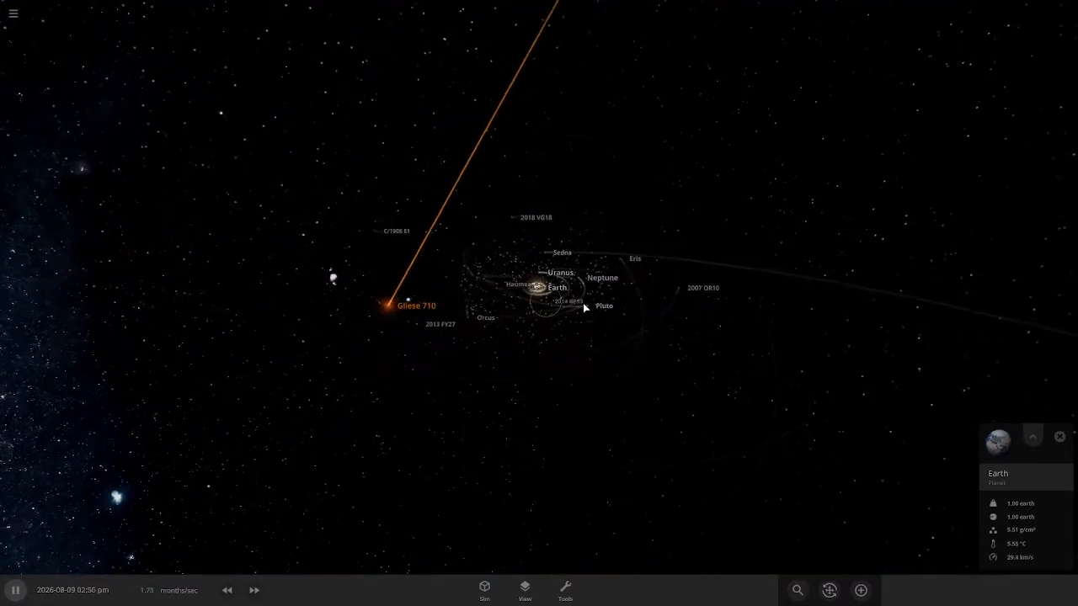
{"action": "scroll", "scroll_direction": "up", "scroll_amount": 3}
{"action": "scroll", "scroll_direction": "up", "scroll_amount": 3}
{"action": "scroll", "scroll_direction": "down", "scroll_amount": 3}
{"action": "scroll", "scroll_direction": "down", "scroll_amount": 3}
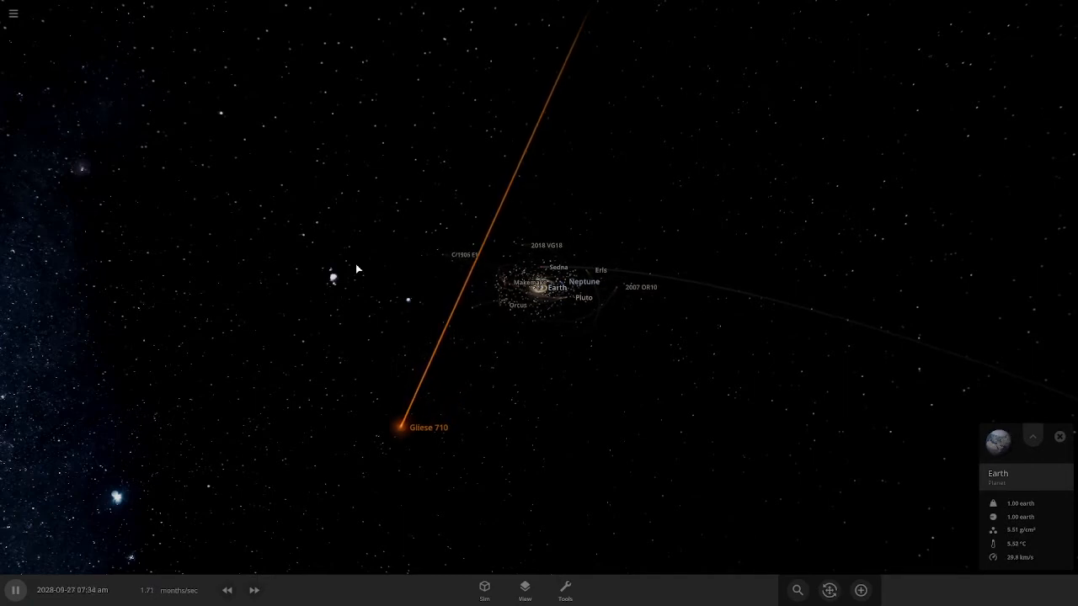
- Rotate the view to see Gliese 710's path past Earth from another angle
{"action": "left_click_drag", "start_coordinate": [355, 264], "coordinate": [707, 284]}
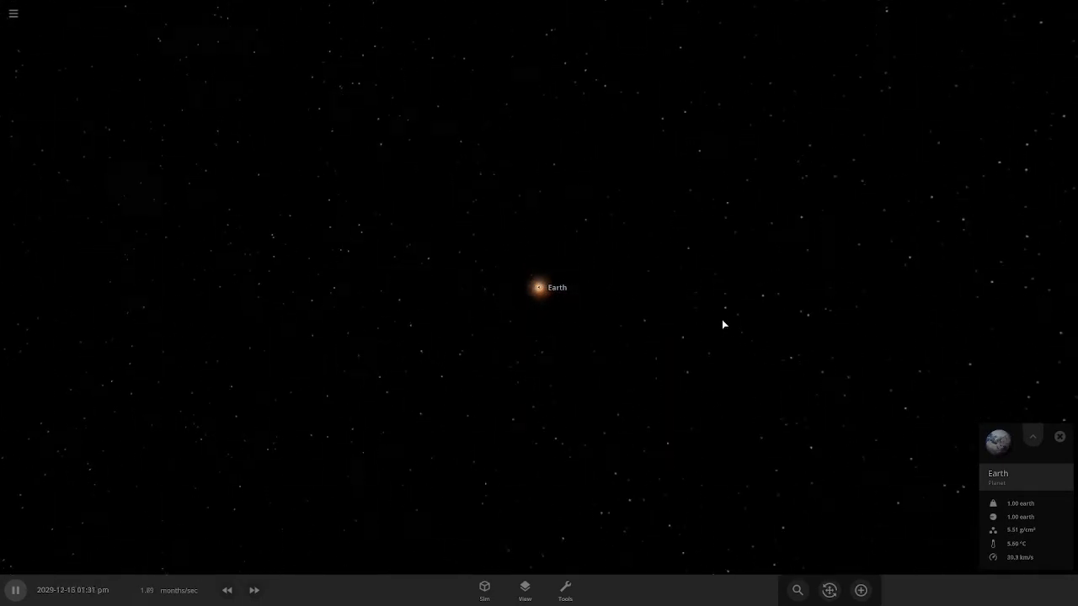
{"action": "scroll", "scroll_direction": "down", "scroll_amount": 3}
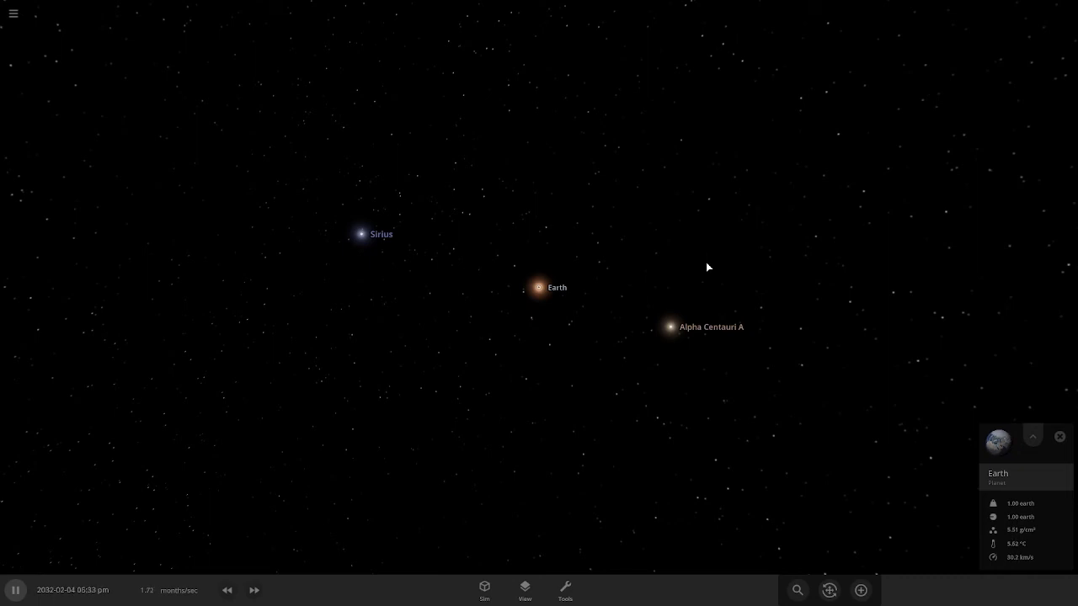
{"action": "scroll", "scroll_direction": "up", "scroll_amount": 3}
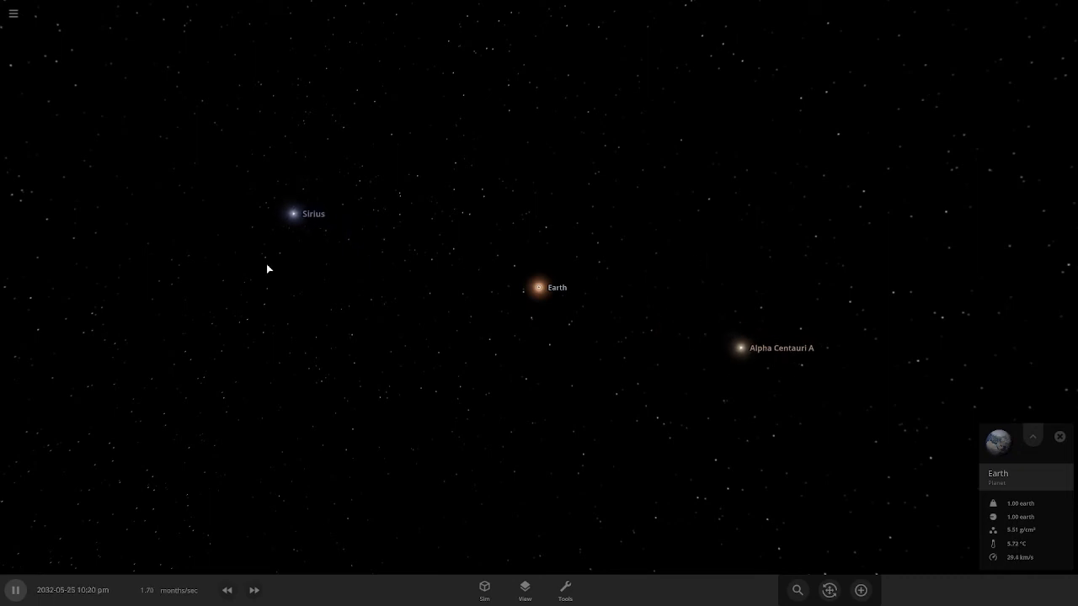